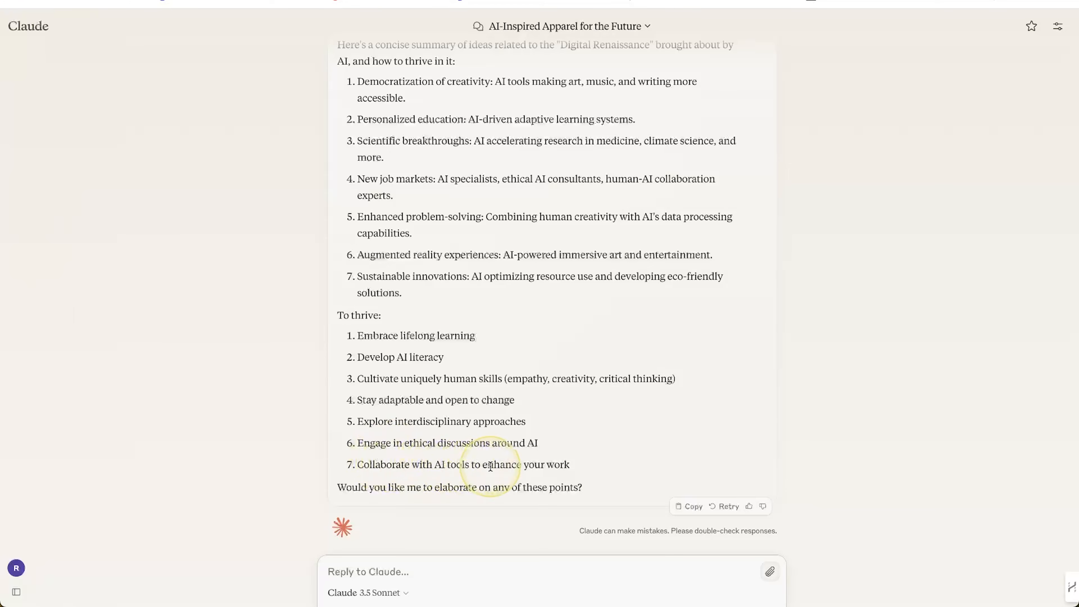
Review Claude's list of Digital Renaissance ideas and its advice on how to thrive.
{"action": "scroll", "coordinate": [542, 402], "scroll_direction": "up", "scroll_amount": 5}
{"action": "scroll", "coordinate": [542, 401], "scroll_direction": "up", "scroll_amount": 2}
{"action": "scroll", "coordinate": [542, 401], "scroll_direction": "down", "scroll_amount": 8}
{"action": "scroll", "coordinate": [542, 401], "scroll_direction": "up", "scroll_amount": 5}
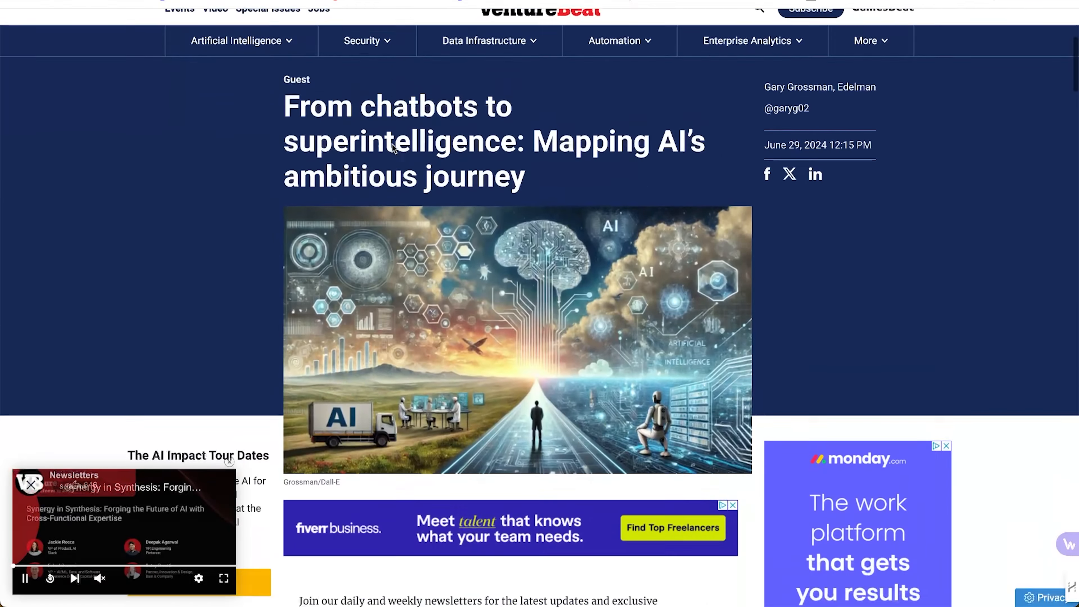
Copy the body text of the VentureBeat article "From chatbots to superintelligence" and send it to Claude as pasted content in a new chat.
{"action": "scroll", "coordinate": [391, 143], "scroll_direction": "down", "scroll_amount": 5}
{"action": "scroll", "coordinate": [392, 143], "scroll_direction": "up", "scroll_amount": 10}
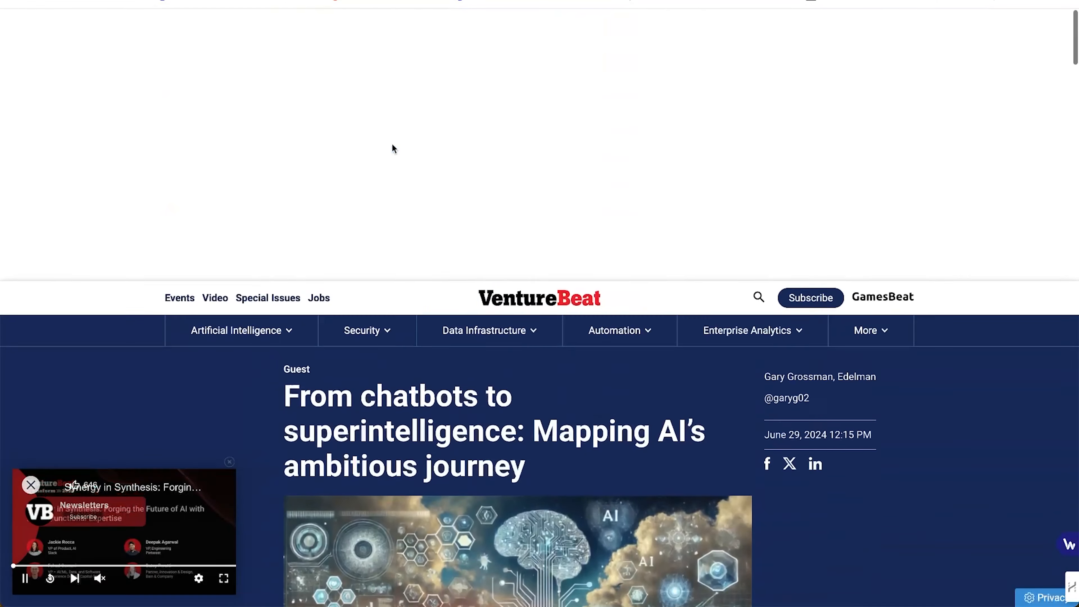
{"action": "scroll", "coordinate": [392, 144], "scroll_direction": "down", "scroll_amount": 2}
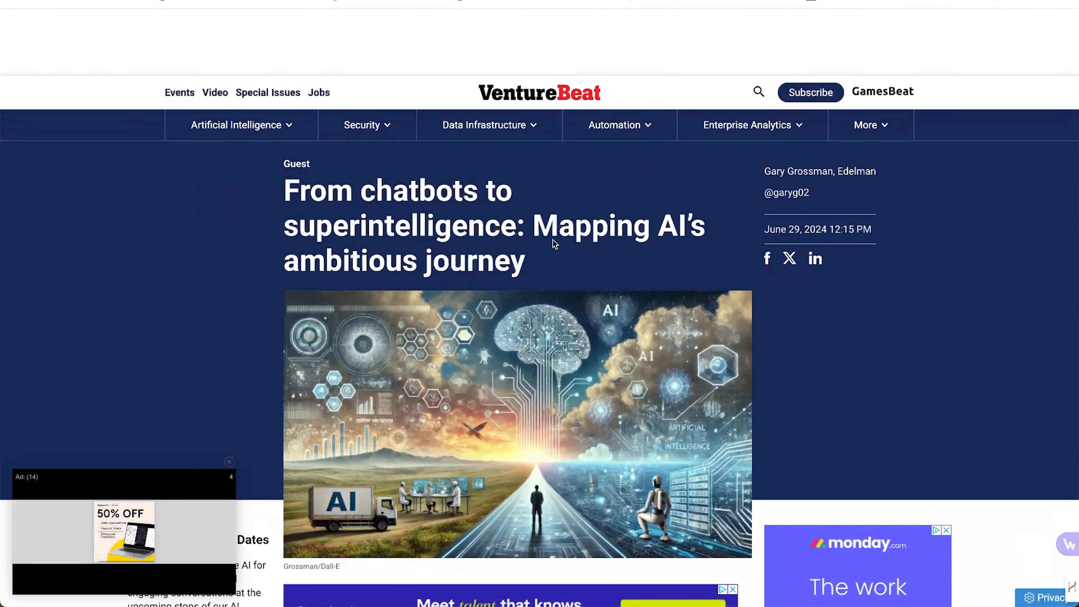
{"action": "scroll", "coordinate": [518, 233], "scroll_direction": "down", "scroll_amount": 15}
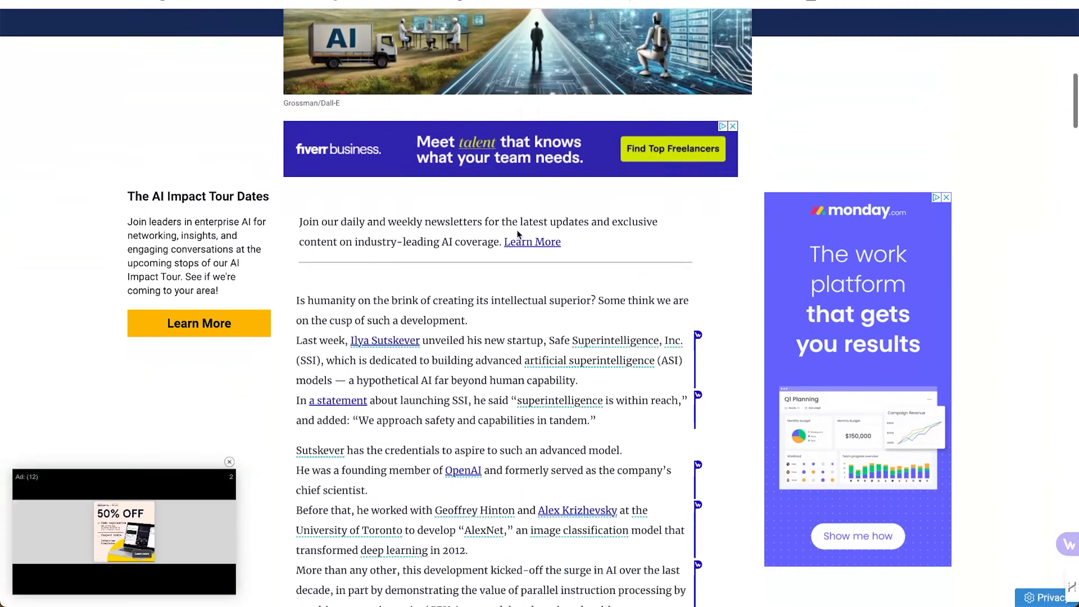
{"action": "left_click_drag", "start_coordinate": [296, 84], "coordinate": [561, 603]}
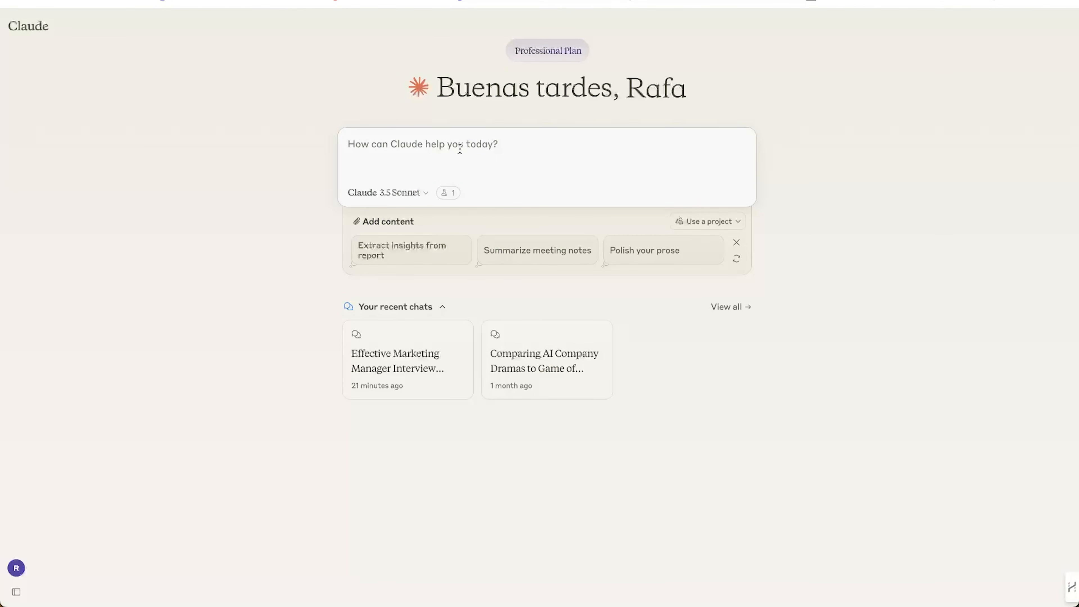
{"action": "key", "text": "ctrl+v"}
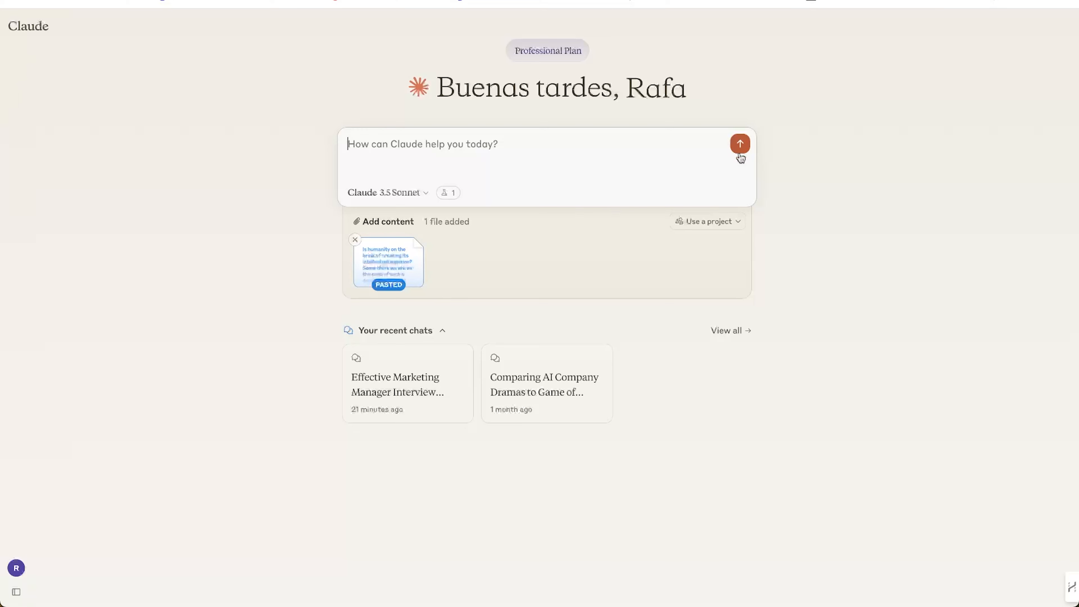
{"action": "left_click", "coordinate": [740, 145]}
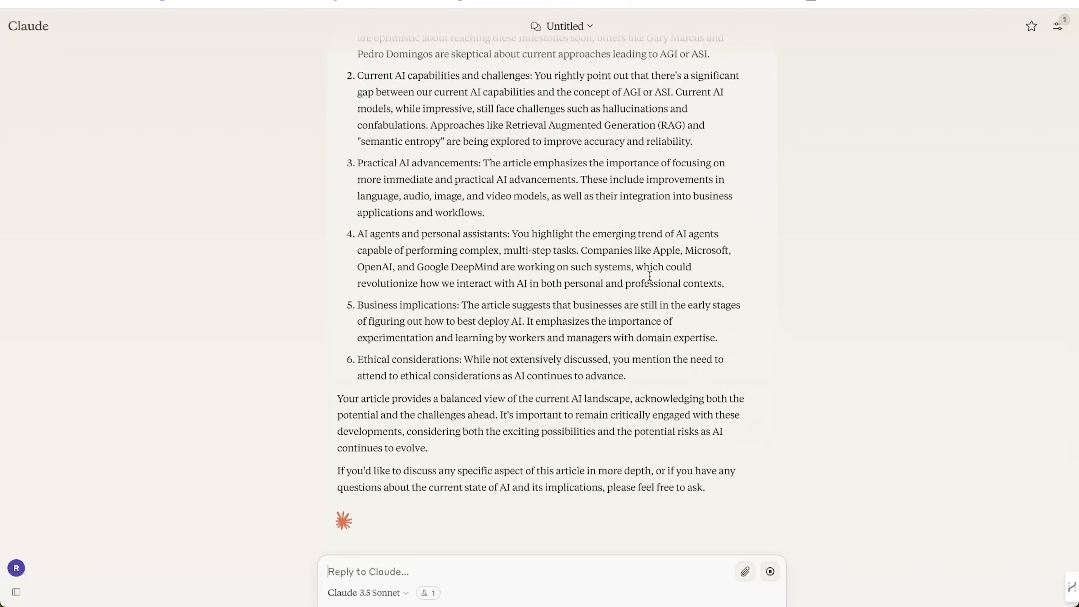
Read through Claude's article summary and ask the follow-up "can you eliminate point 4?".
{"action": "scroll", "coordinate": [537, 233], "scroll_direction": "up", "scroll_amount": 7}
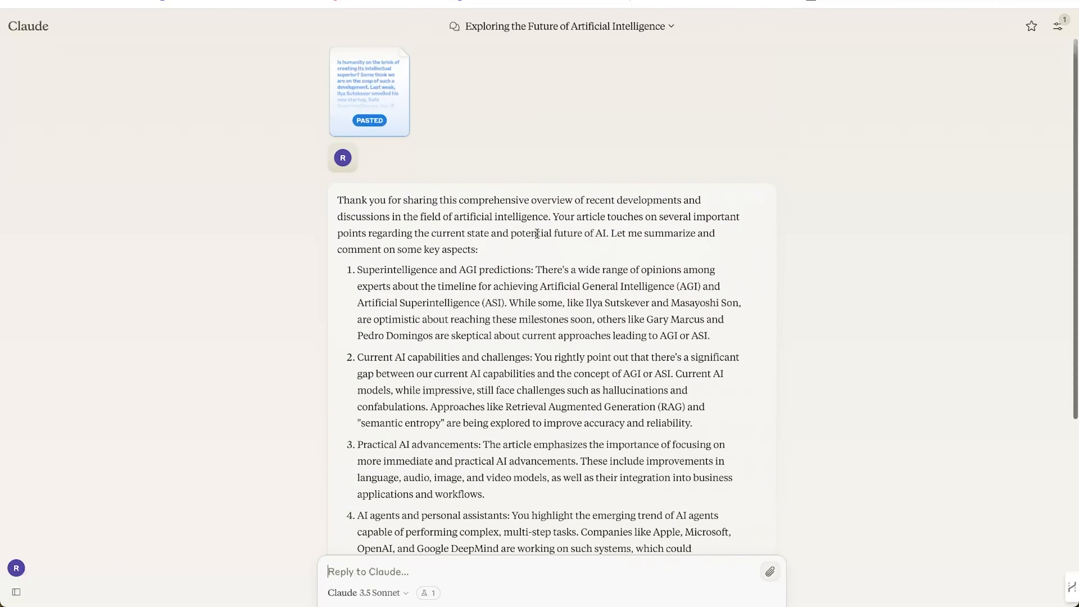
{"action": "scroll", "coordinate": [465, 132], "scroll_direction": "down", "scroll_amount": 4}
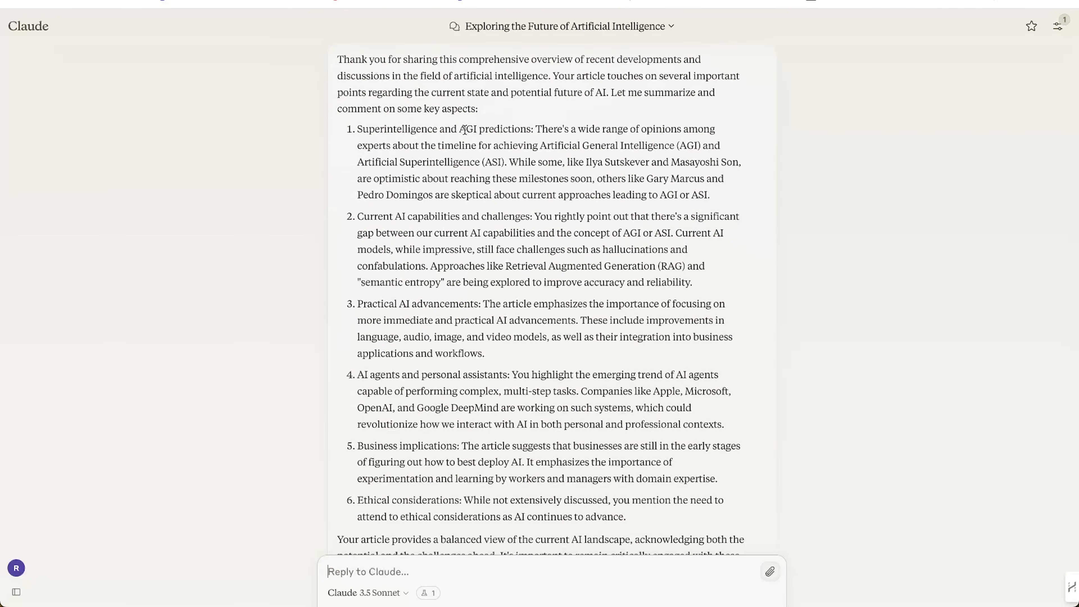
{"action": "scroll", "coordinate": [464, 131], "scroll_direction": "down", "scroll_amount": 4}
{"action": "scroll", "coordinate": [464, 130], "scroll_direction": "up", "scroll_amount": 8}
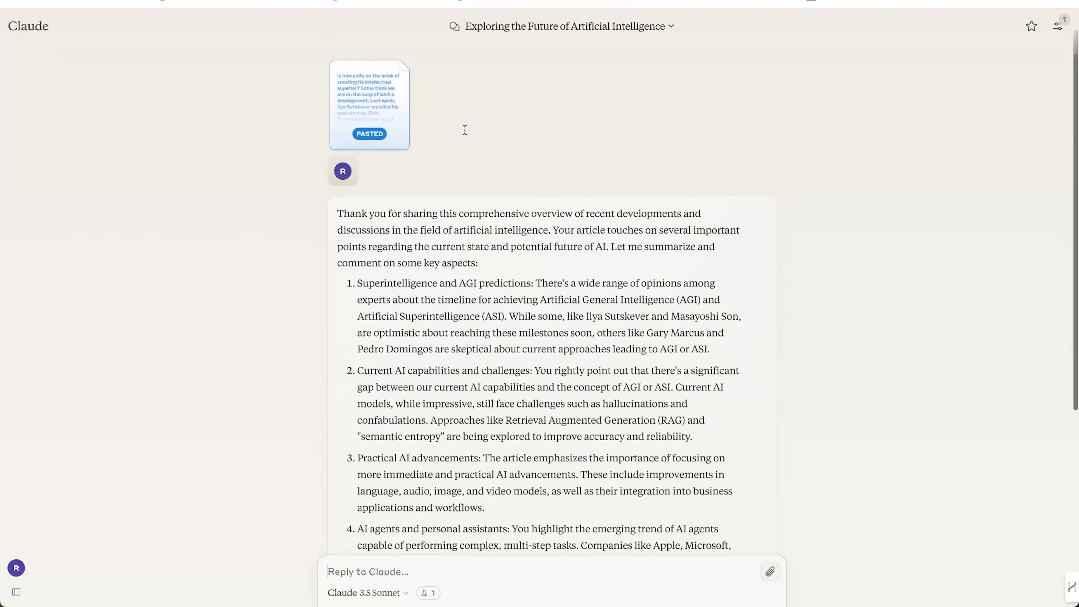
{"action": "scroll", "coordinate": [464, 129], "scroll_direction": "down", "scroll_amount": 8}
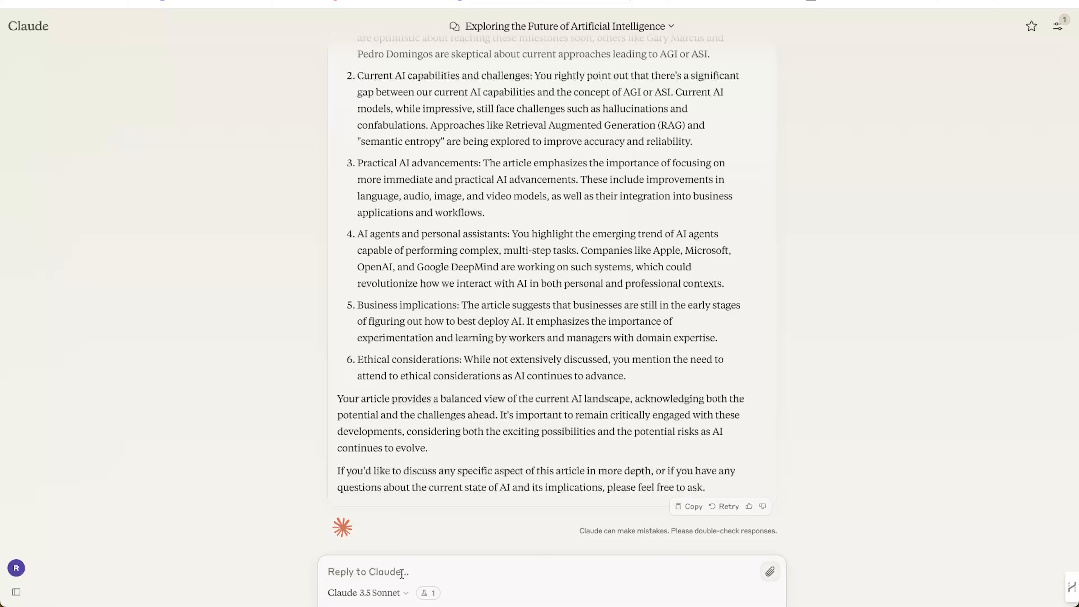
{"action": "type", "text": "ca"}
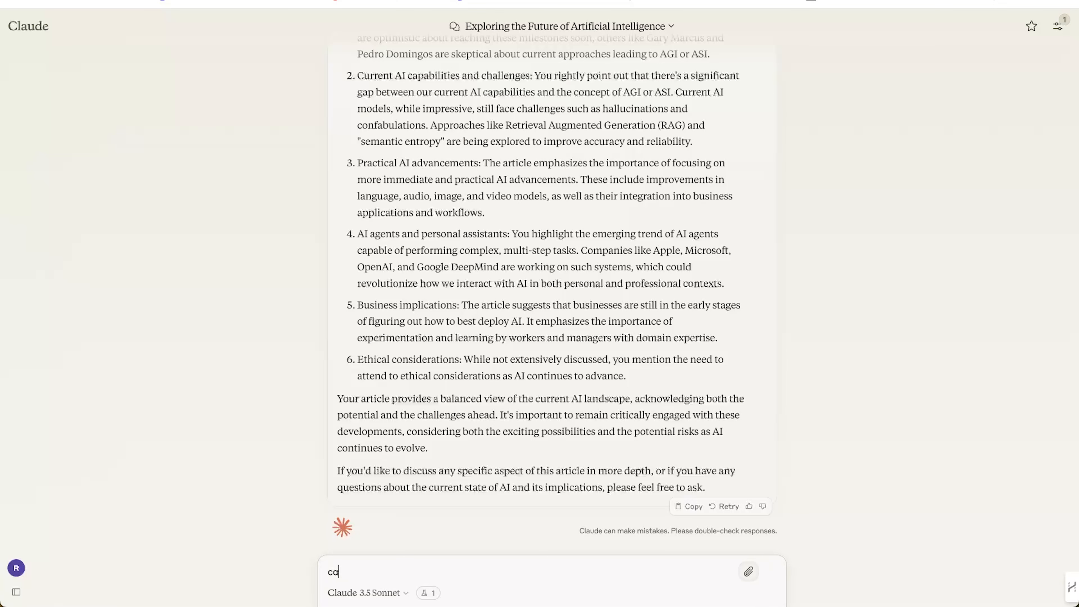
{"action": "type", "text": "n you eliminate point 4?"}
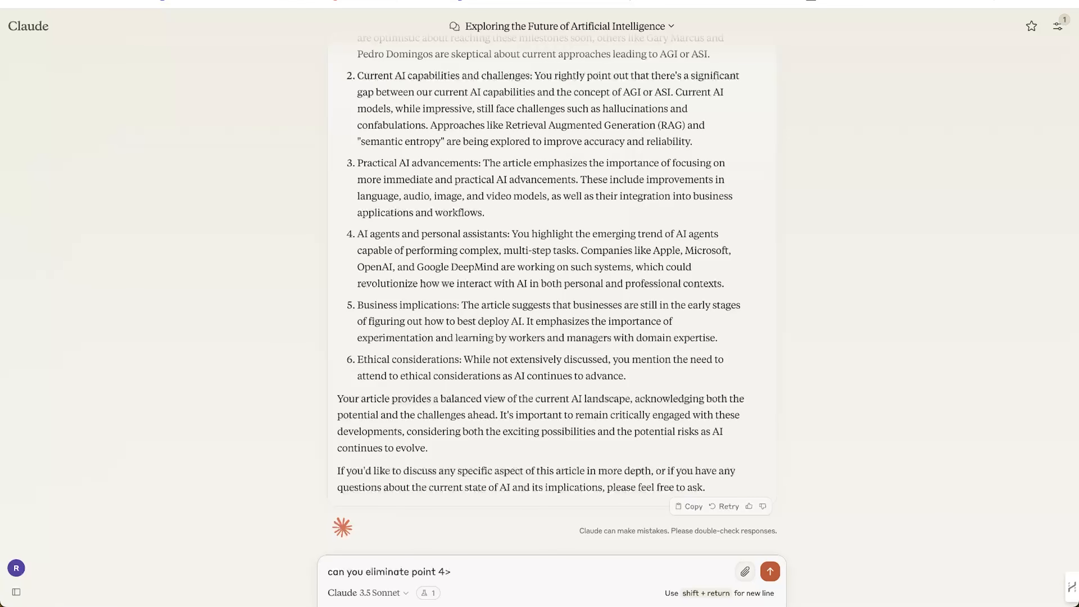
{"action": "key", "text": "Return"}
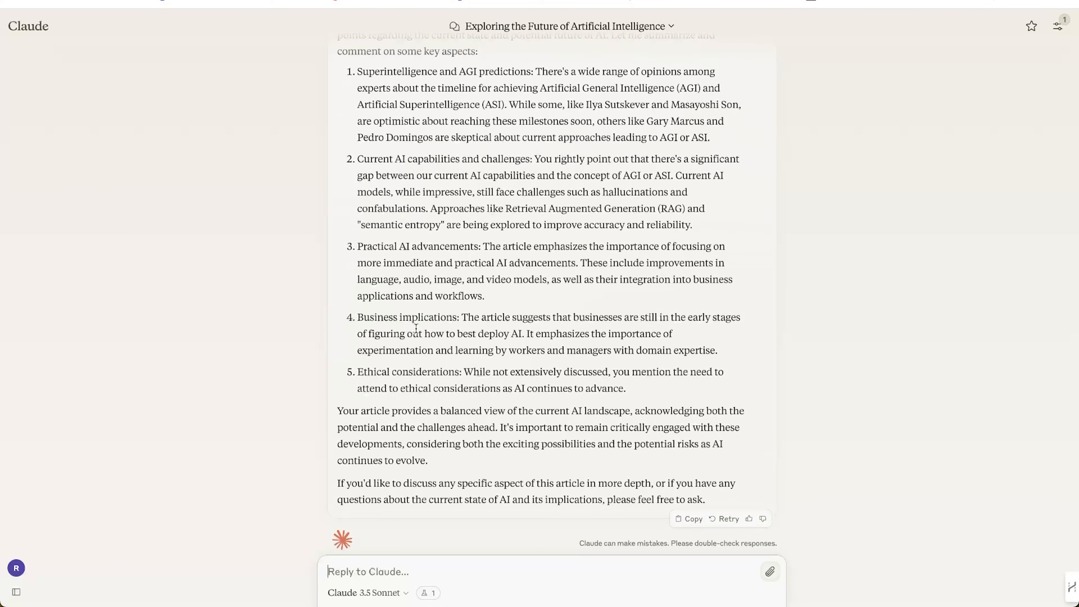
Compare the revised summary's fourth point with point 4 of the original summary.
{"action": "scroll", "coordinate": [416, 327], "scroll_direction": "up", "scroll_amount": 10}
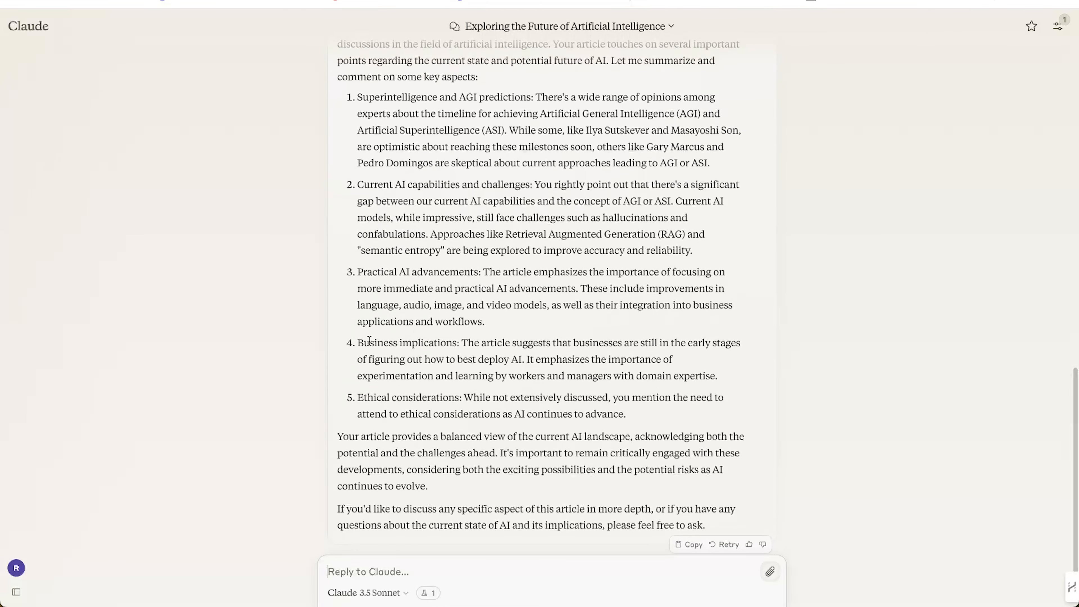
{"action": "scroll", "coordinate": [402, 255], "scroll_direction": "up", "scroll_amount": 3}
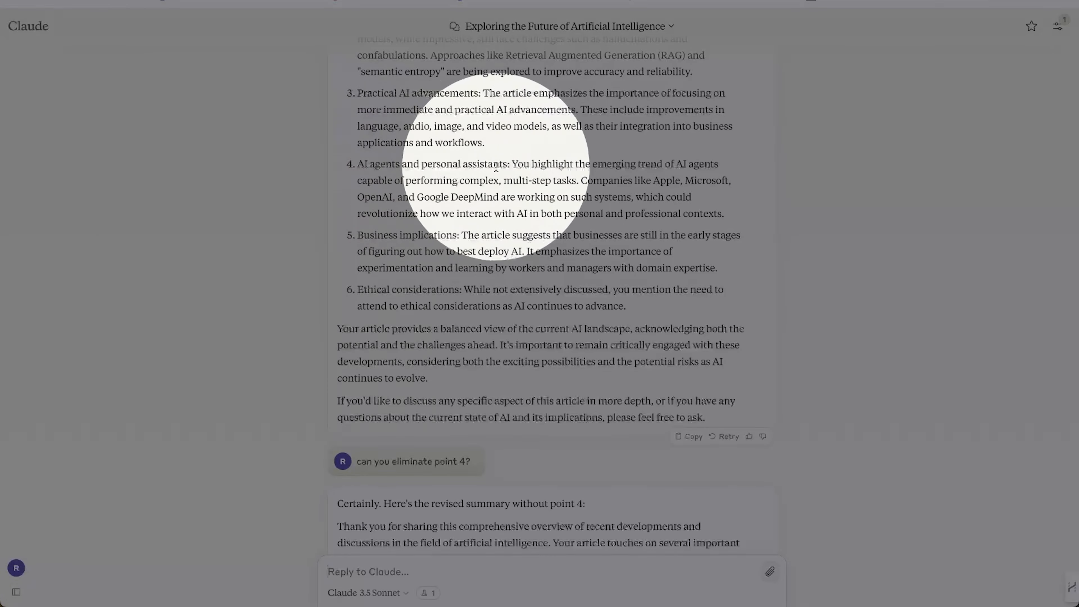
{"action": "scroll", "coordinate": [496, 166], "scroll_direction": "down", "scroll_amount": 13}
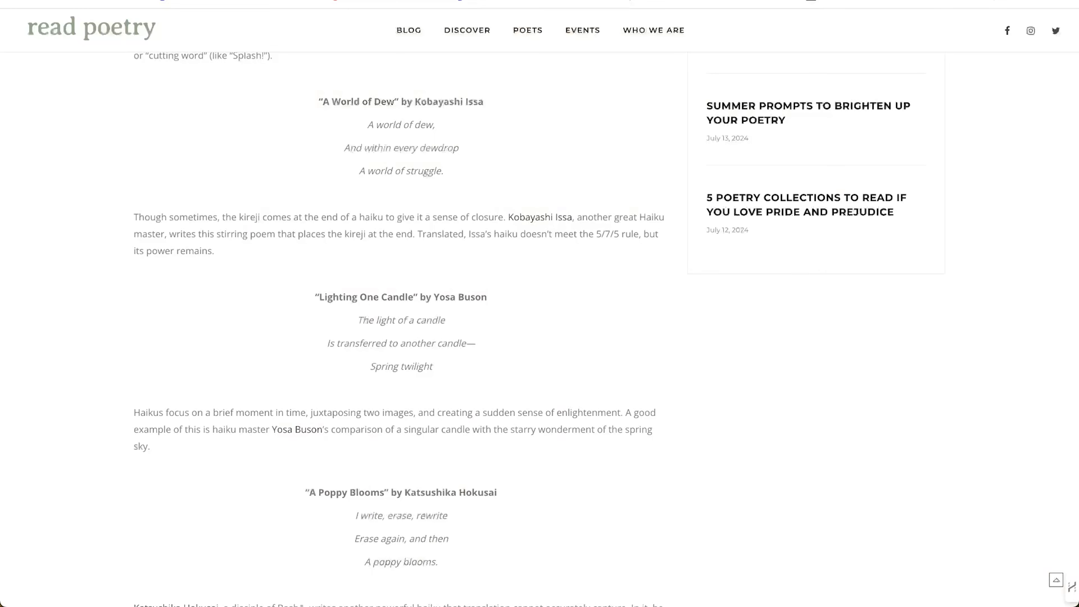
Send Claude the frog-and-pond haiku from the poetry page with the question "Can you describe the meaning of this Haiku?".
{"action": "scroll", "coordinate": [442, 339], "scroll_direction": "up", "scroll_amount": 3}
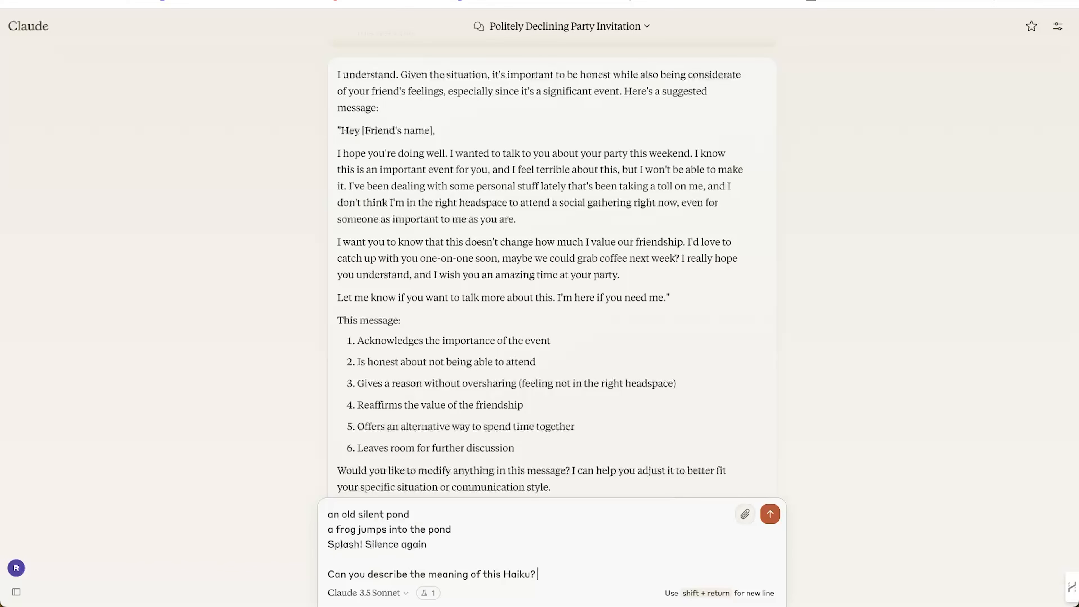
{"action": "key", "text": "Return"}
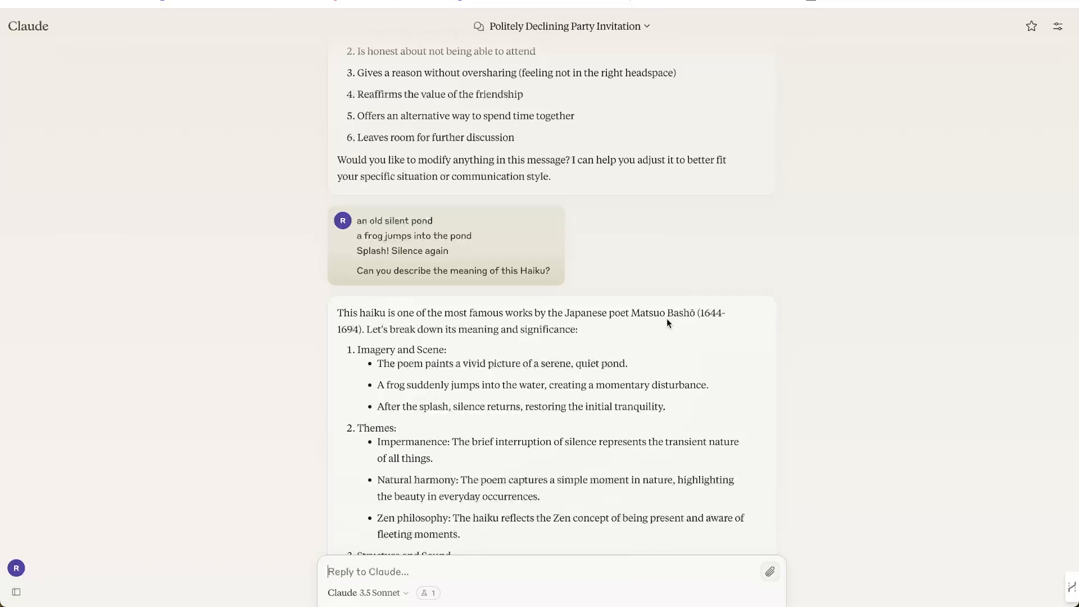
Examine Claude's haiku explanation, highlighting the themes Impermanence, Natural harmony and Zen philosophy.
{"action": "scroll", "coordinate": [474, 344], "scroll_direction": "down", "scroll_amount": 4}
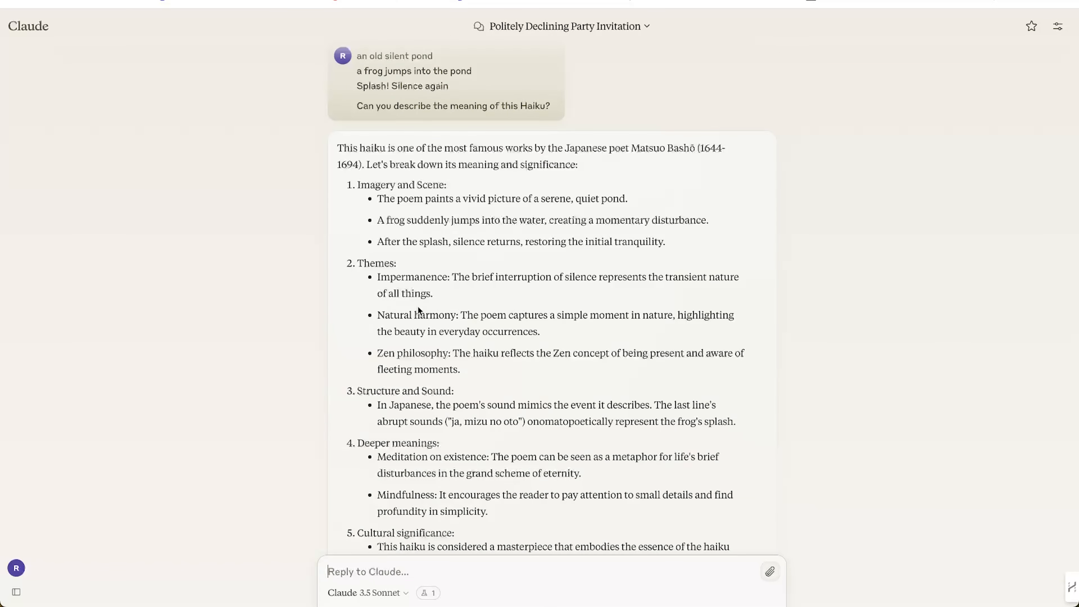
{"action": "left_click_drag", "start_coordinate": [376, 277], "coordinate": [449, 277]}
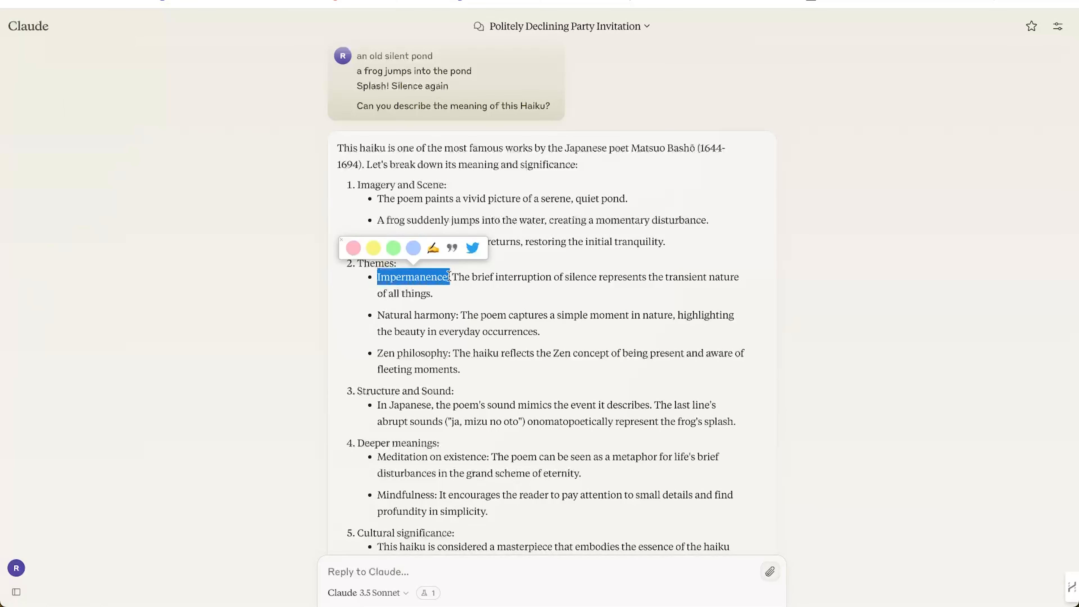
{"action": "left_click_drag", "start_coordinate": [378, 315], "coordinate": [455, 315]}
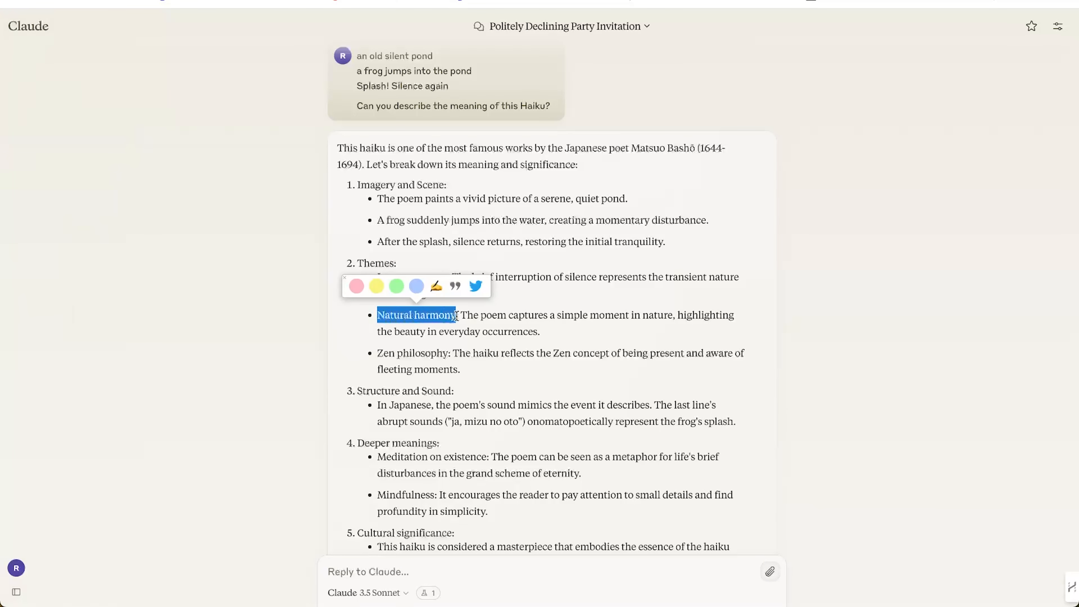
{"action": "left_click_drag", "start_coordinate": [377, 353], "coordinate": [451, 353]}
{"action": "left_click", "coordinate": [402, 360]}
{"action": "scroll", "coordinate": [403, 359], "scroll_direction": "up", "scroll_amount": 1}
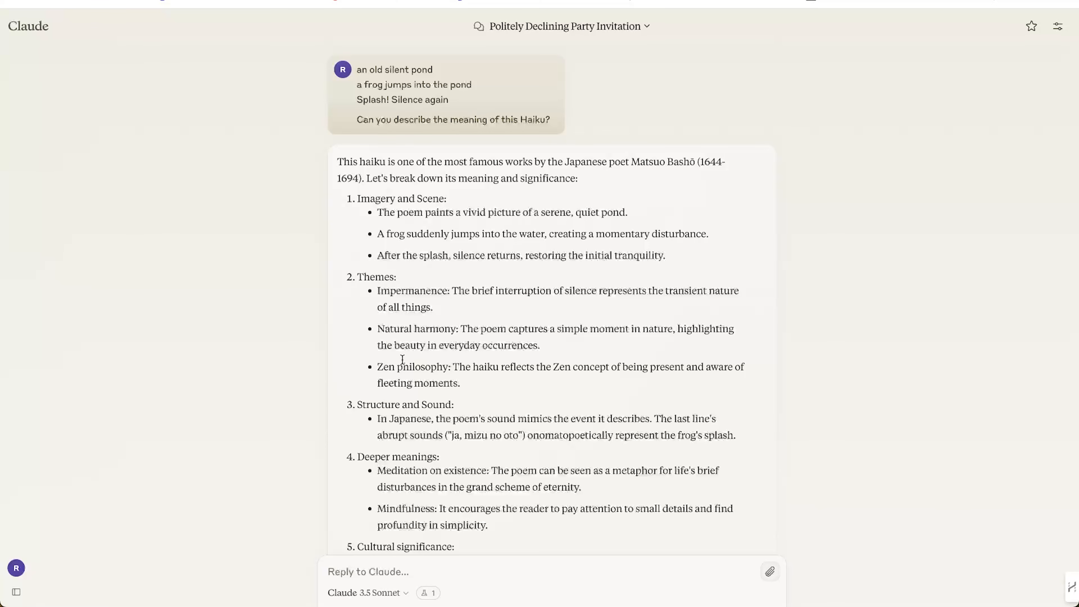
{"action": "scroll", "coordinate": [402, 359], "scroll_direction": "down", "scroll_amount": 3}
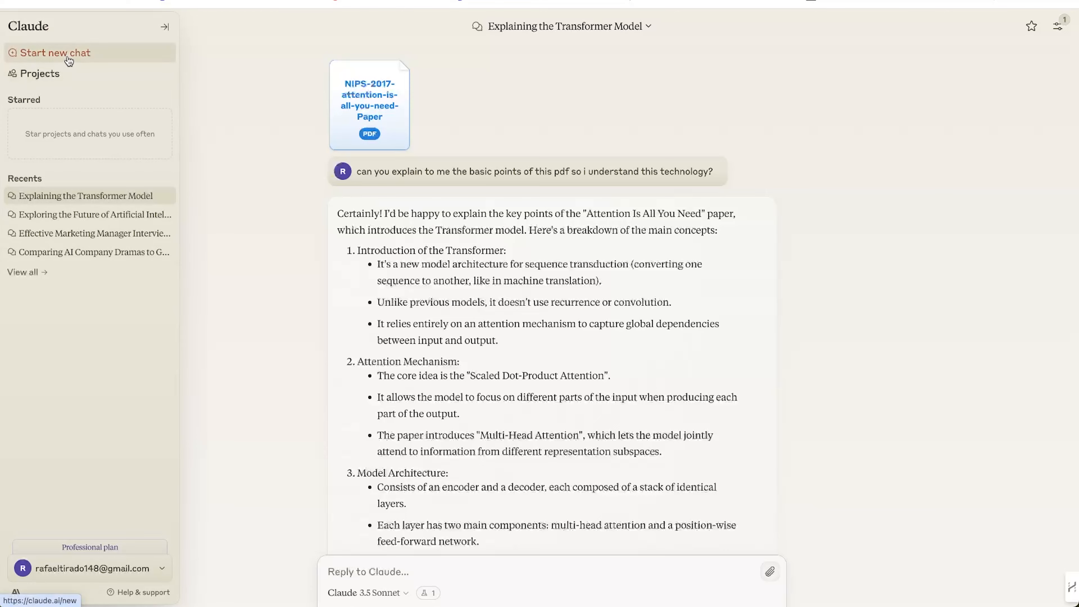
In a new chat, attach the Desktop image "Screenshot 2024-06-20 at 16.43.40" and send "Transcribe the content on this image please".
{"action": "left_click", "coordinate": [55, 49]}
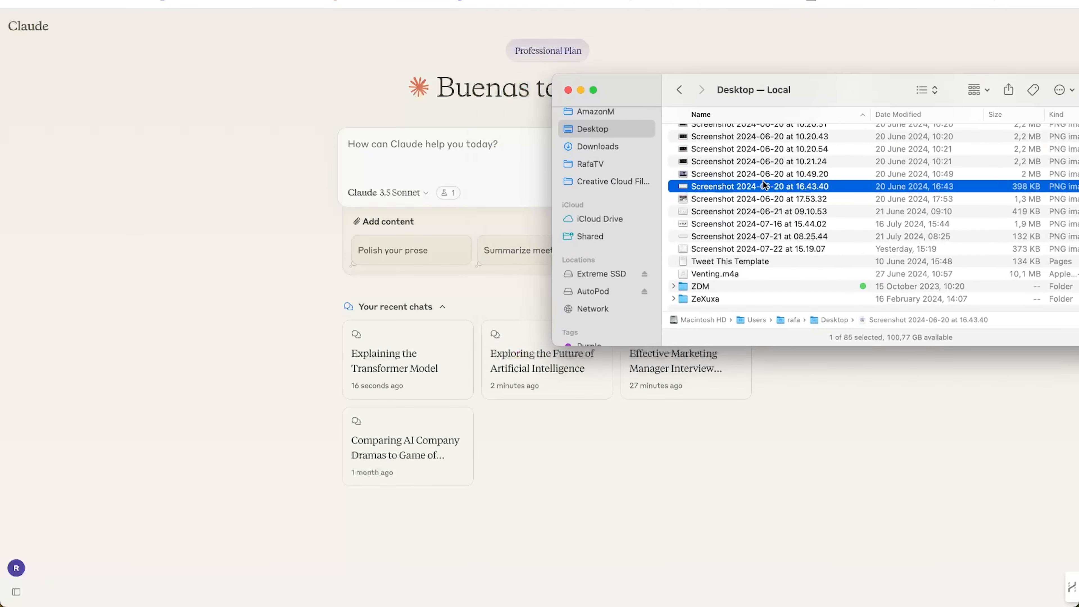
{"action": "key", "text": "space"}
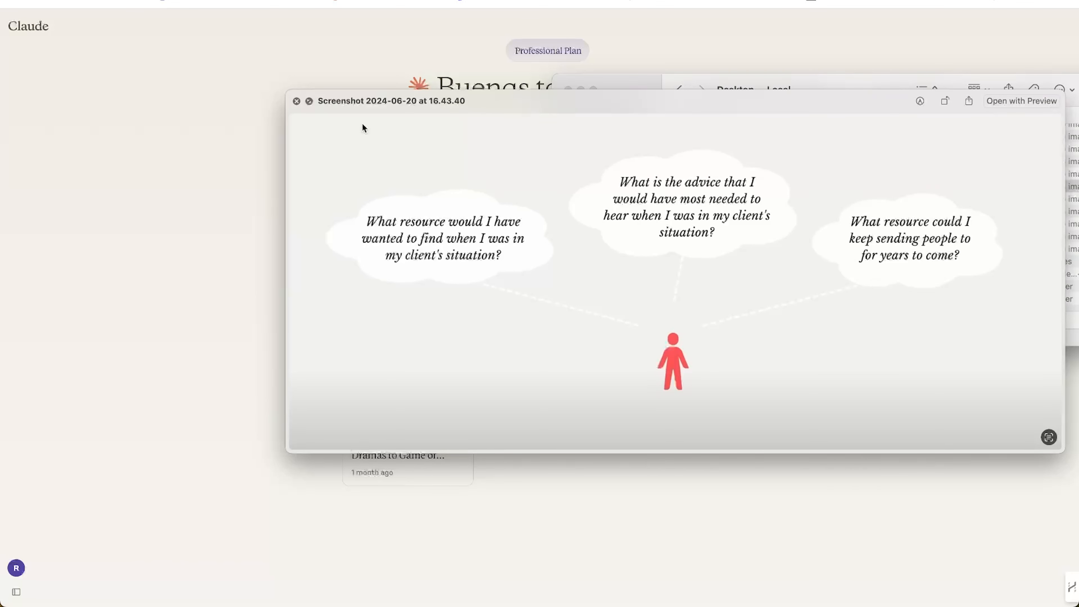
{"action": "key", "text": "space"}
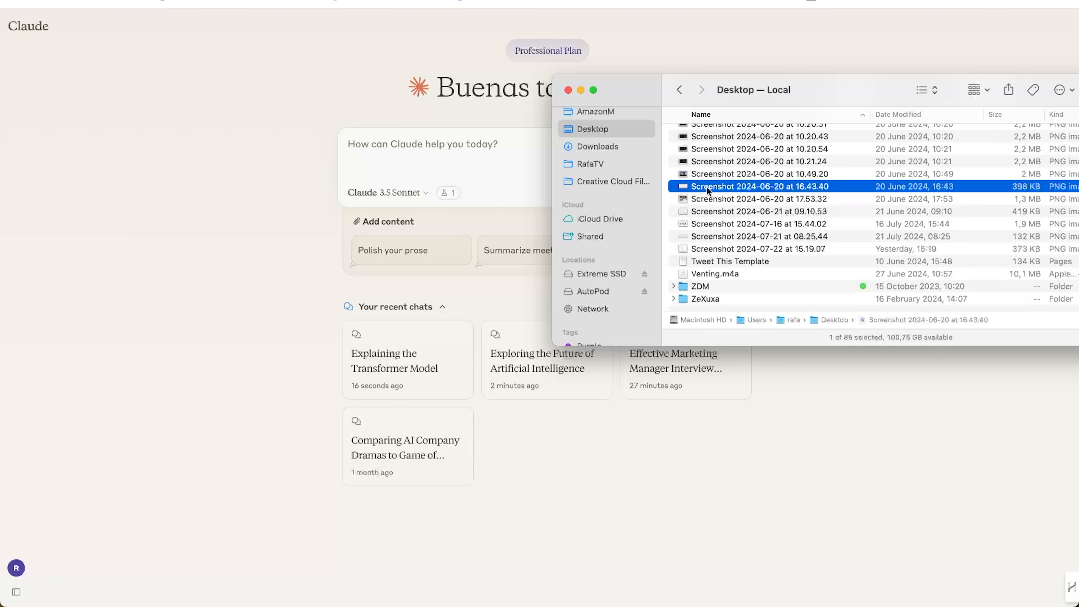
{"action": "left_click_drag", "start_coordinate": [709, 190], "coordinate": [484, 175]}
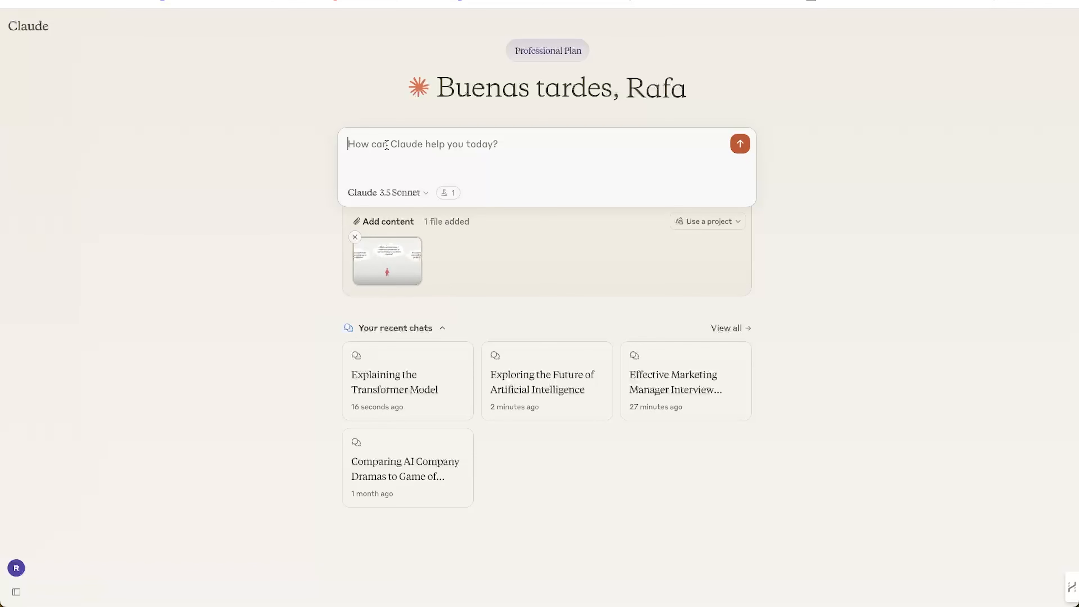
{"action": "type", "text": "Transcribe the content on this image please"}
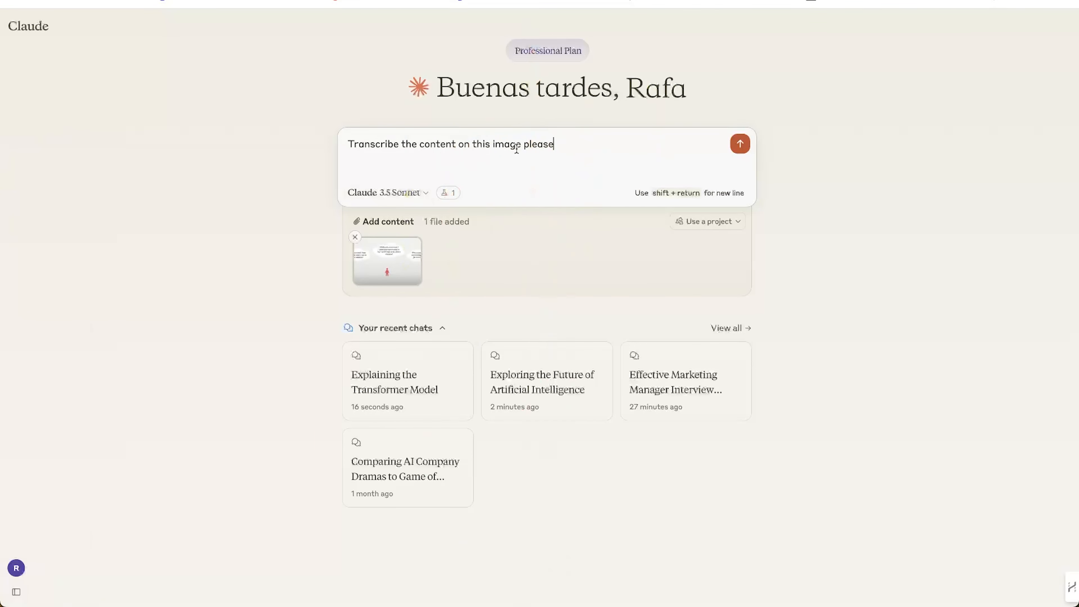
{"action": "left_click", "coordinate": [741, 144]}
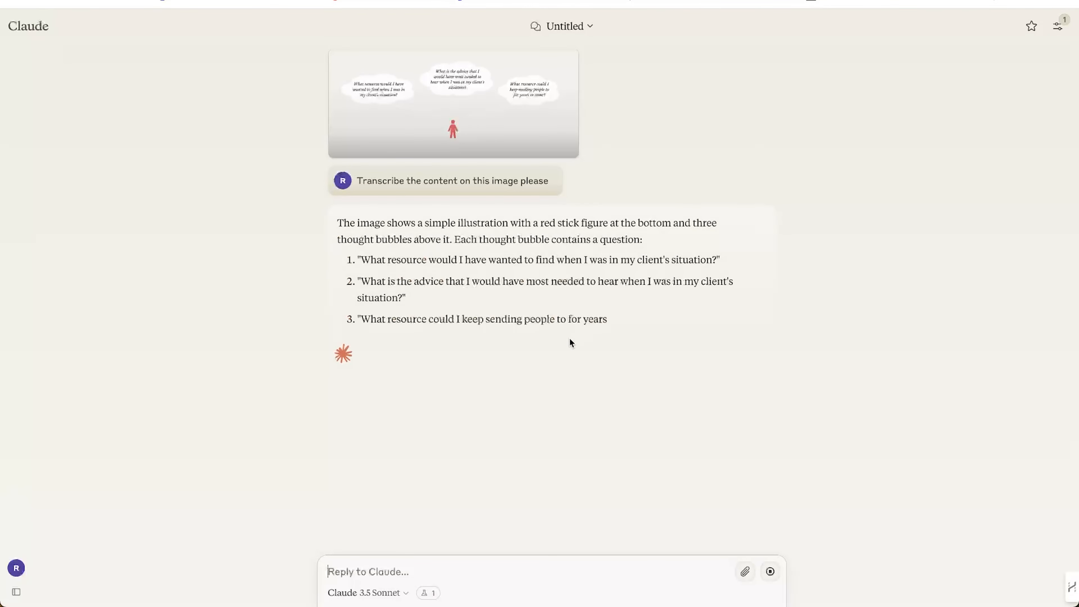
Highlight the three transcribed questions to check them against the attached image.
{"action": "left_click_drag", "start_coordinate": [359, 260], "coordinate": [578, 255]}
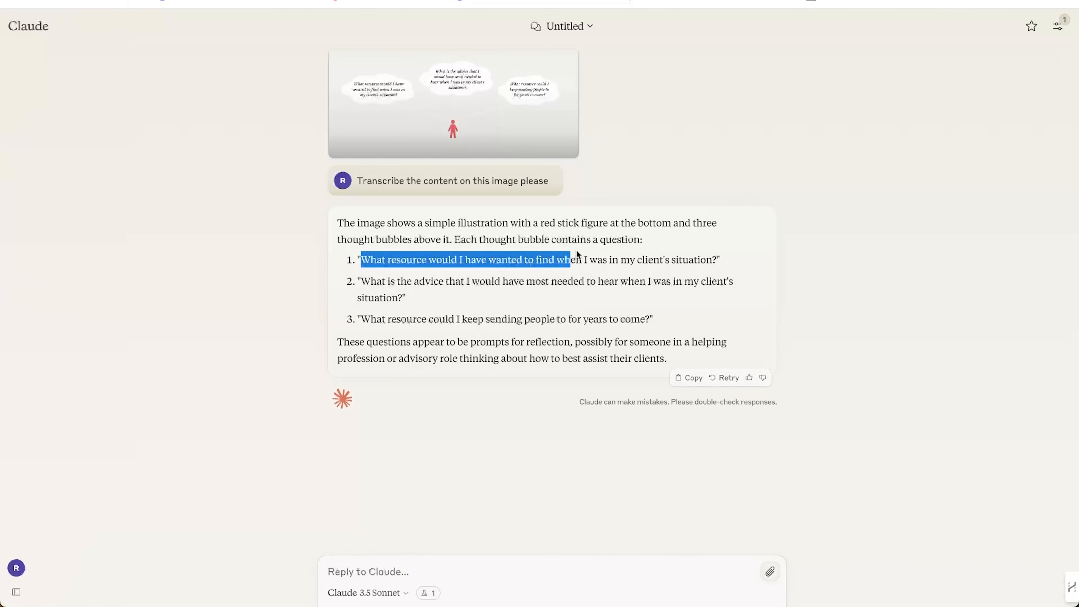
{"action": "left_click_drag", "start_coordinate": [737, 252], "coordinate": [677, 323]}
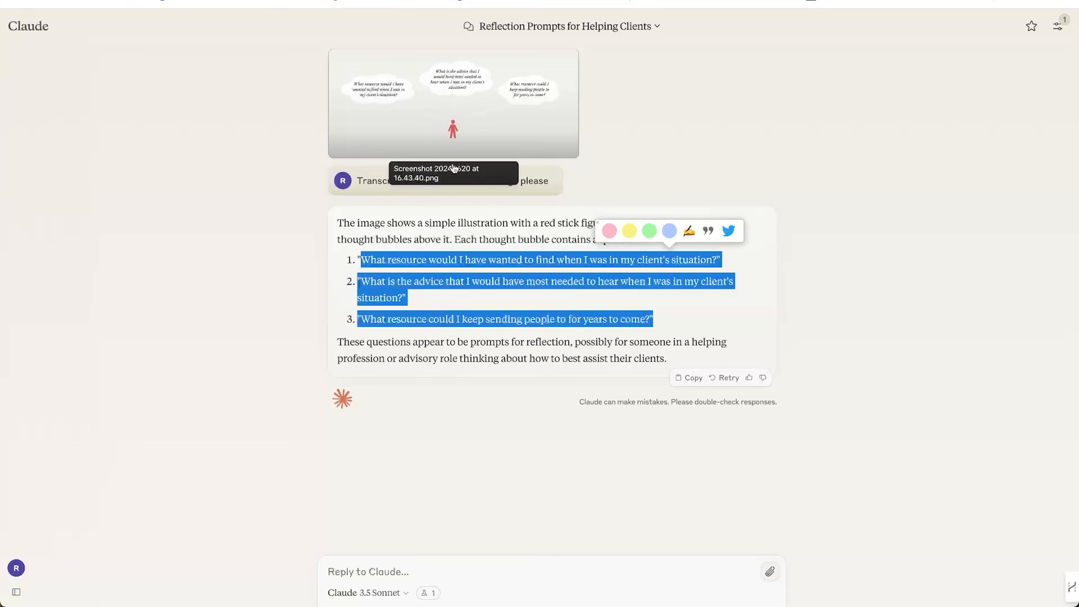
{"action": "left_click", "coordinate": [494, 240]}
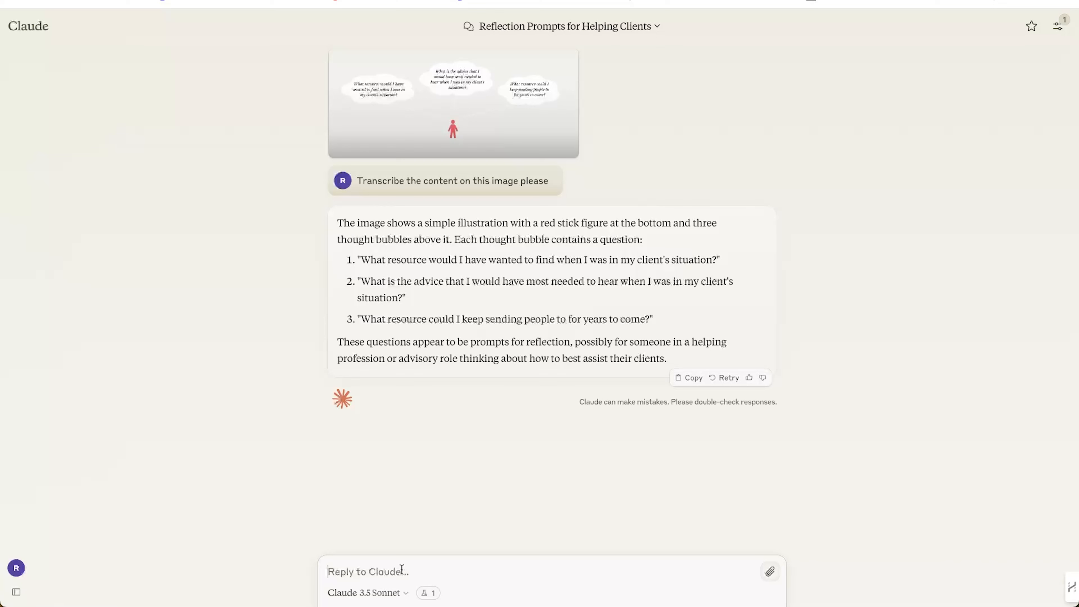
Send Claude "translate this into catalan please" and highlight the three translated questions in the reply.
{"action": "type", "text": "tran"}
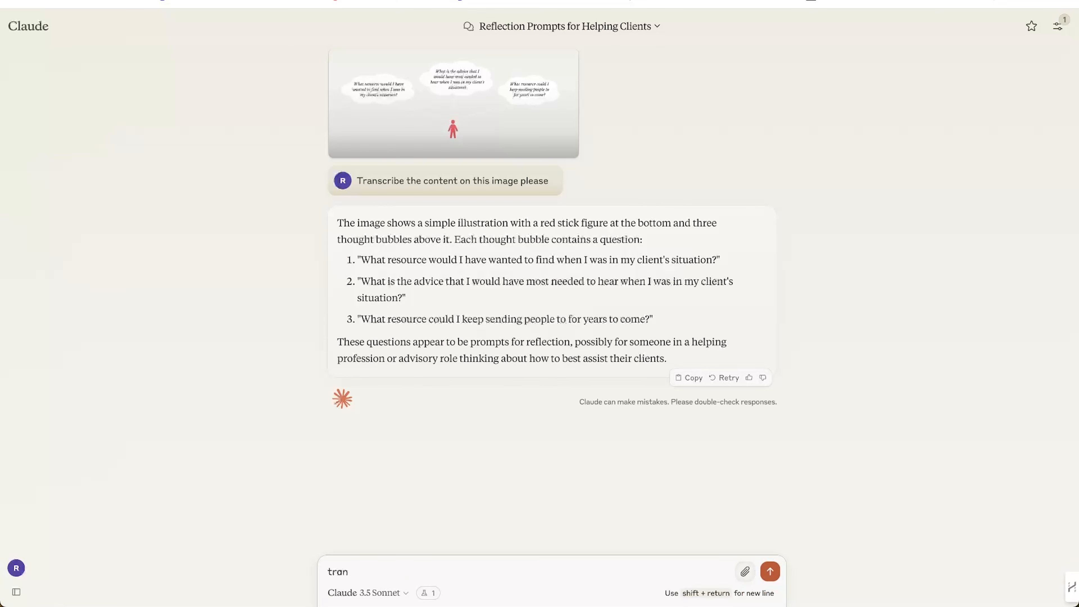
{"action": "type", "text": "slate this into catalan pleas"}
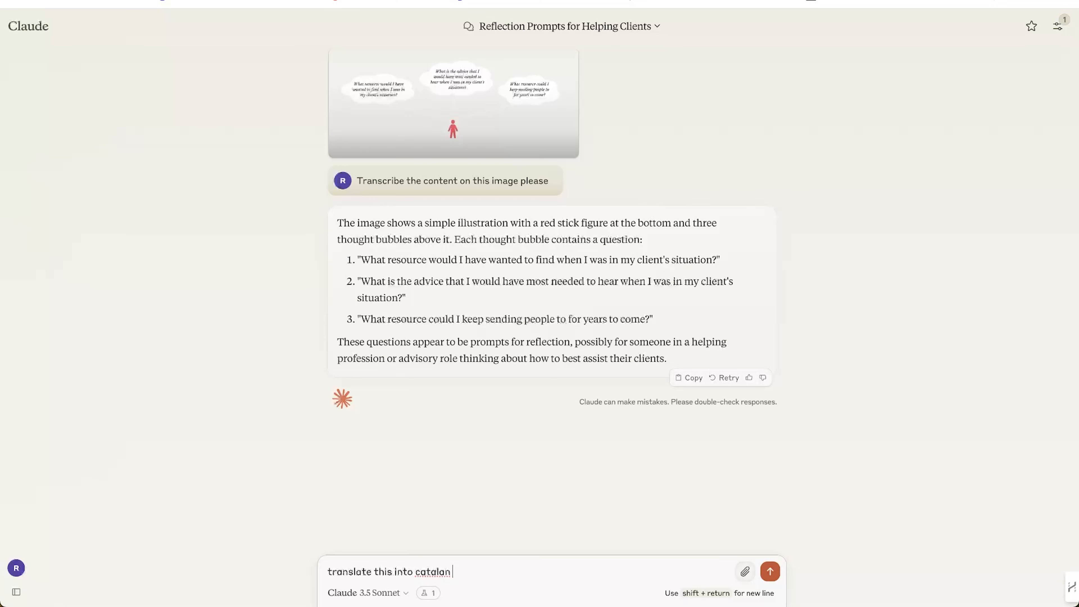
{"action": "type", "text": "e"}
{"action": "key", "text": "Return"}
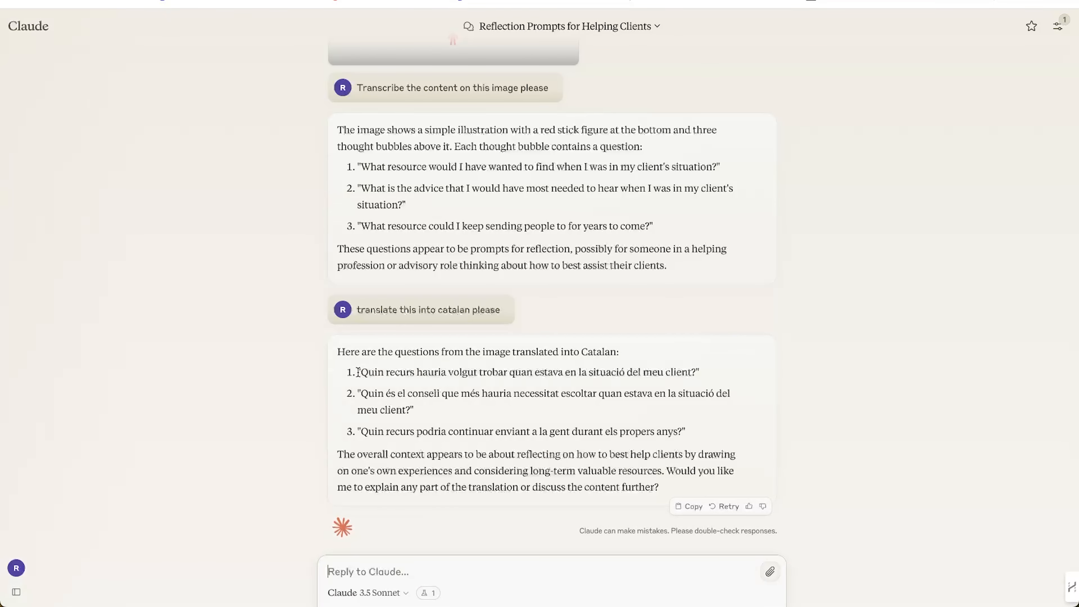
{"action": "mouse_move", "coordinate": [358, 371]}
{"action": "left_mouse_down"}
{"action": "mouse_move", "coordinate": [706, 380]}
{"action": "mouse_move", "coordinate": [708, 433]}
{"action": "left_mouse_up"}
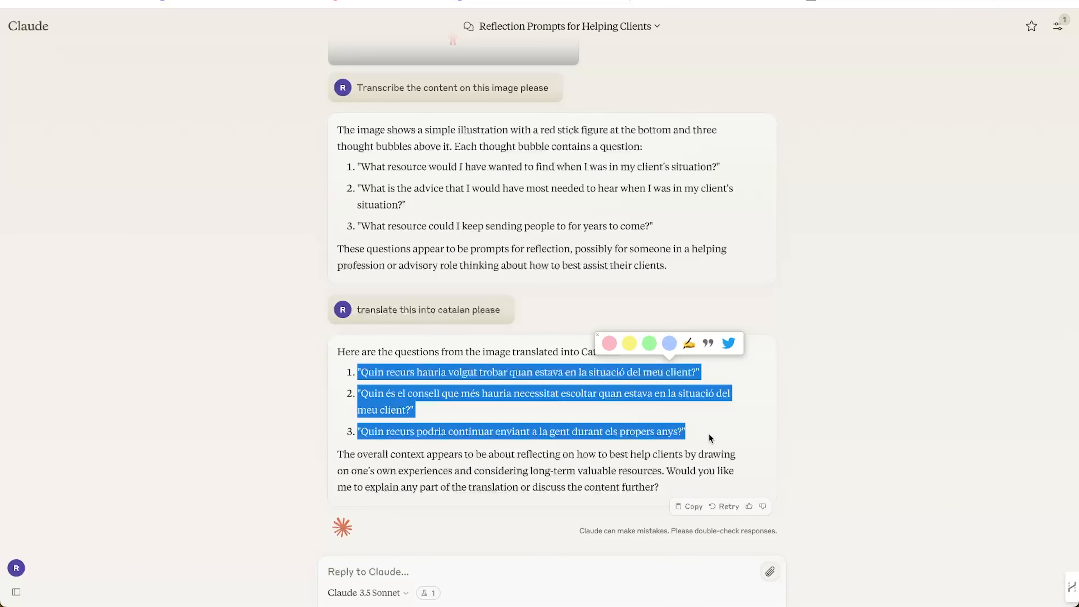
{"action": "left_click", "coordinate": [708, 434]}
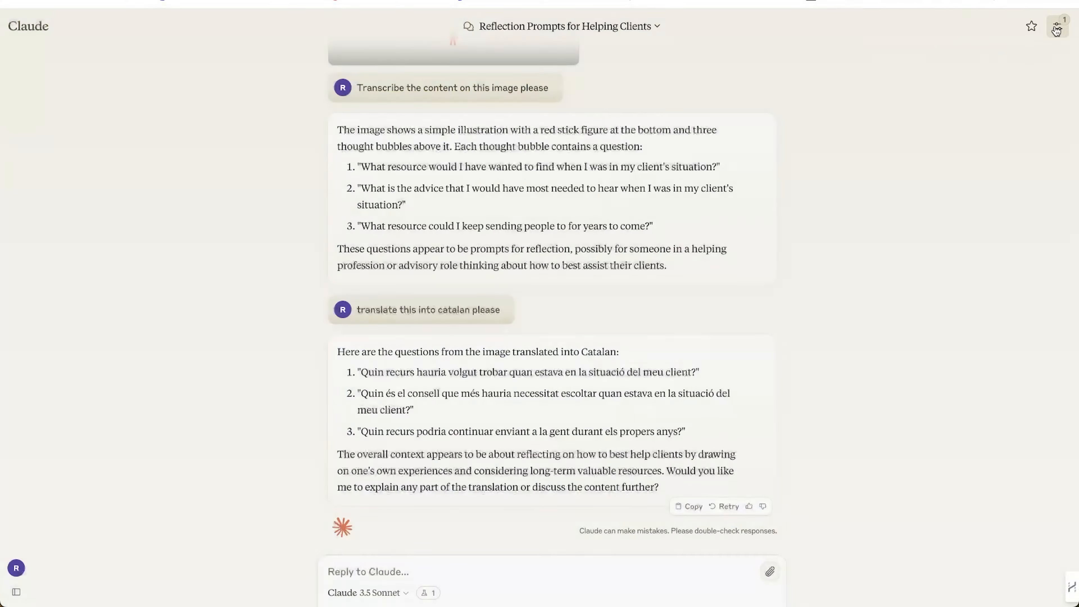
Set the chat's font style to Dyslexic friendly and look over the conversation in that font.
{"action": "left_click", "coordinate": [1056, 29]}
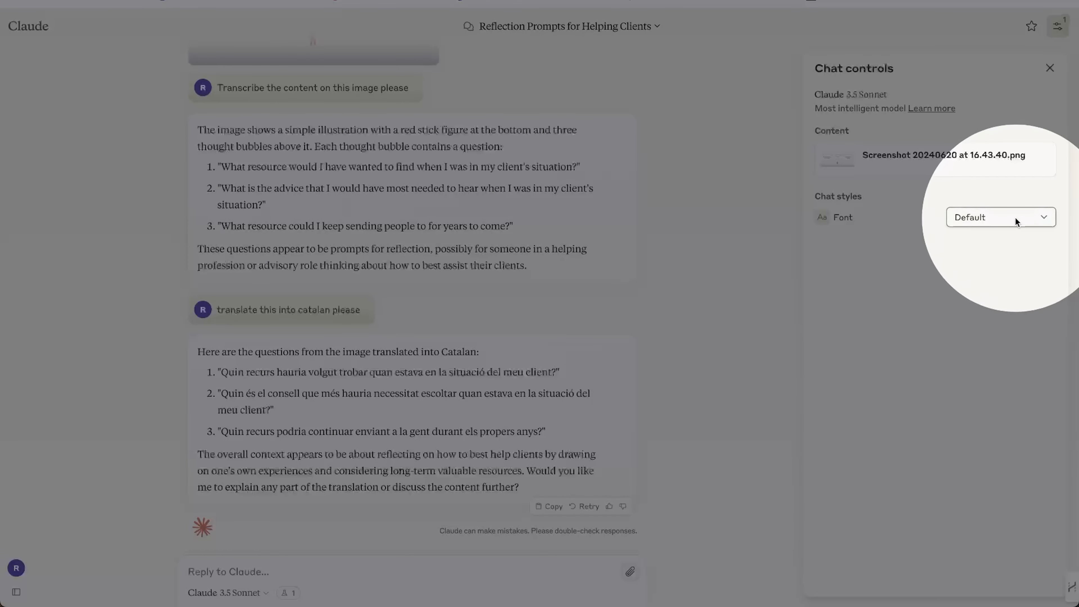
{"action": "left_click", "coordinate": [1043, 217]}
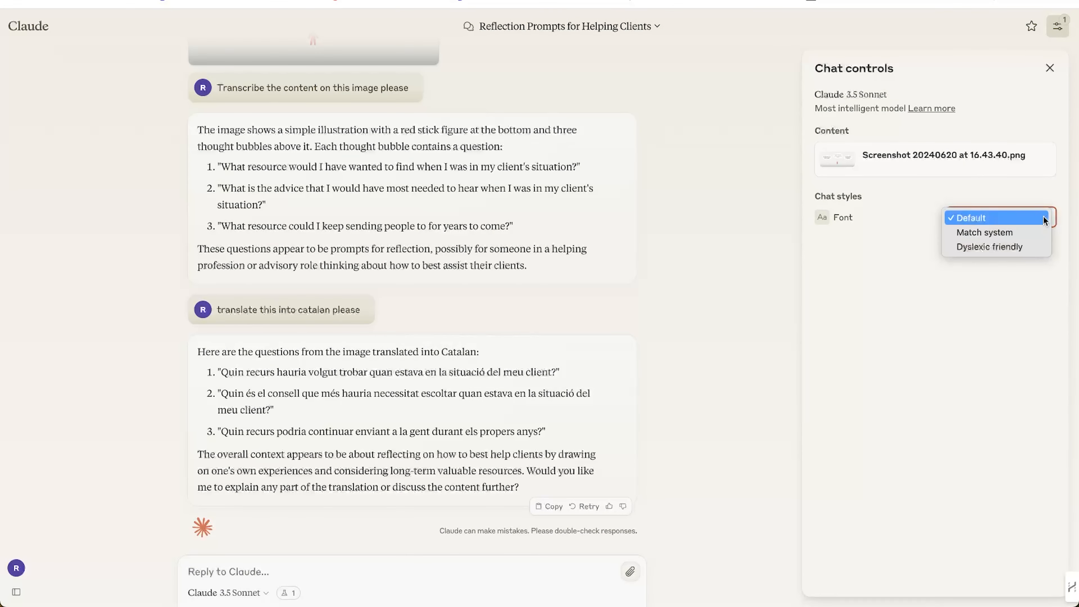
{"action": "left_click", "coordinate": [1004, 246]}
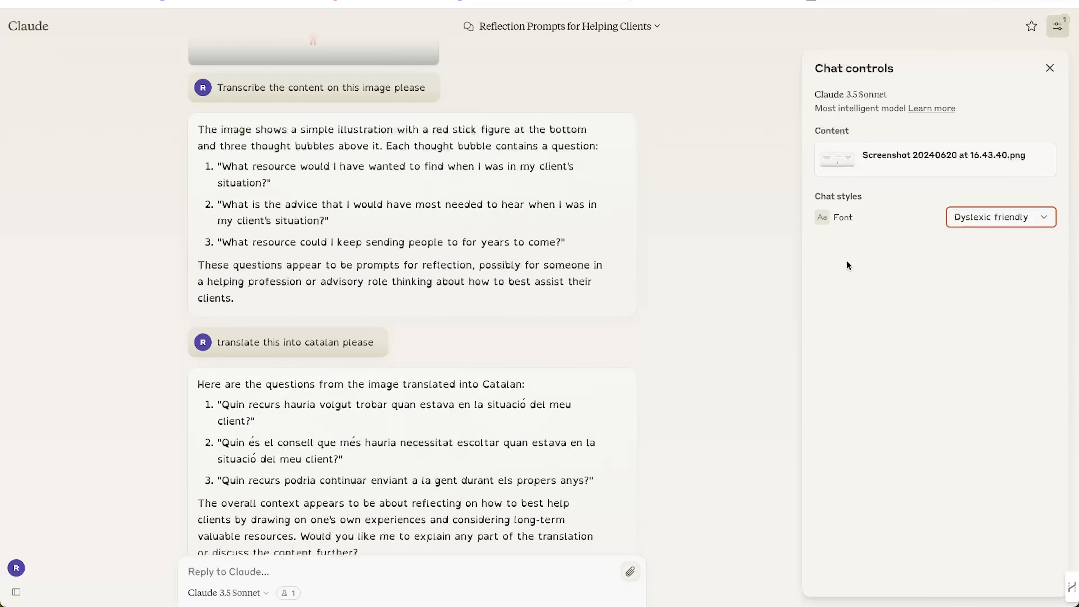
{"action": "scroll", "coordinate": [368, 233], "scroll_direction": "down", "scroll_amount": 3}
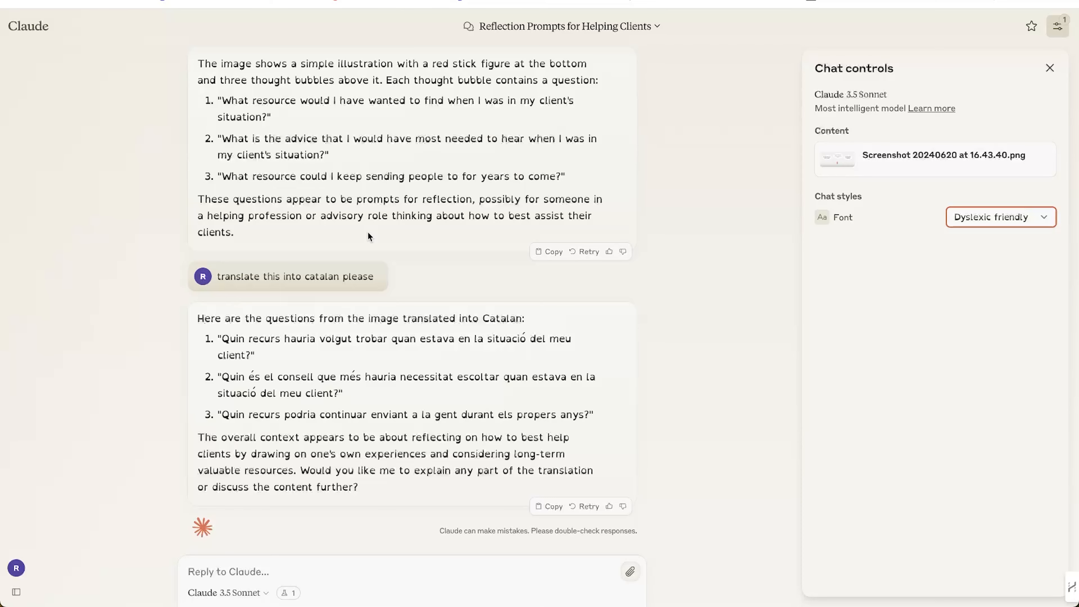
{"action": "scroll", "coordinate": [368, 233], "scroll_direction": "up", "scroll_amount": 2}
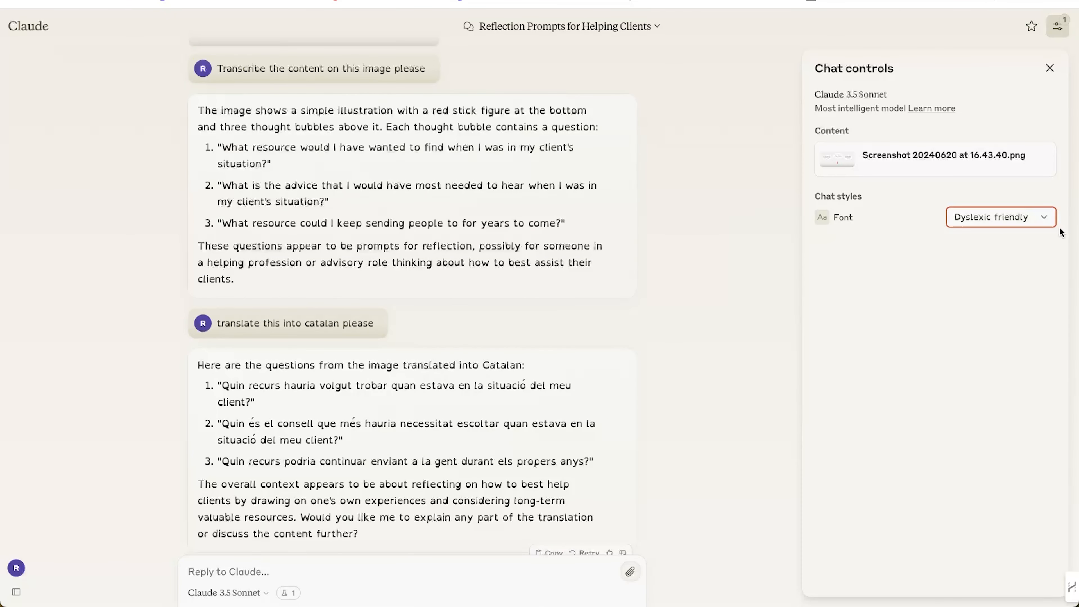
Set the chat's font style back to Default and close the chat controls.
{"action": "left_click", "coordinate": [1045, 221]}
{"action": "left_click", "coordinate": [989, 191]}
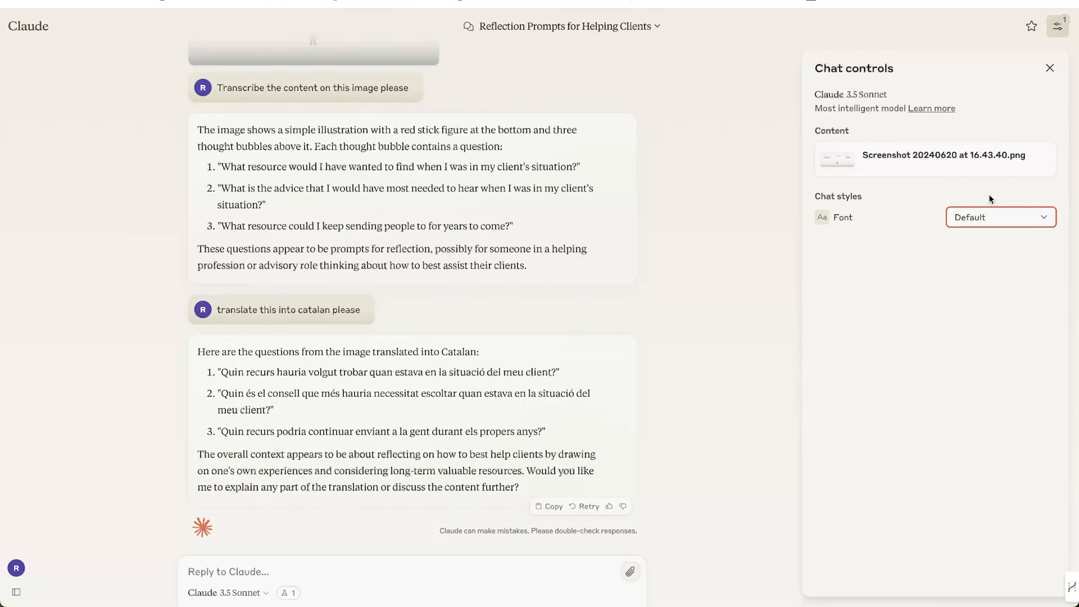
{"action": "left_click", "coordinate": [1051, 69]}
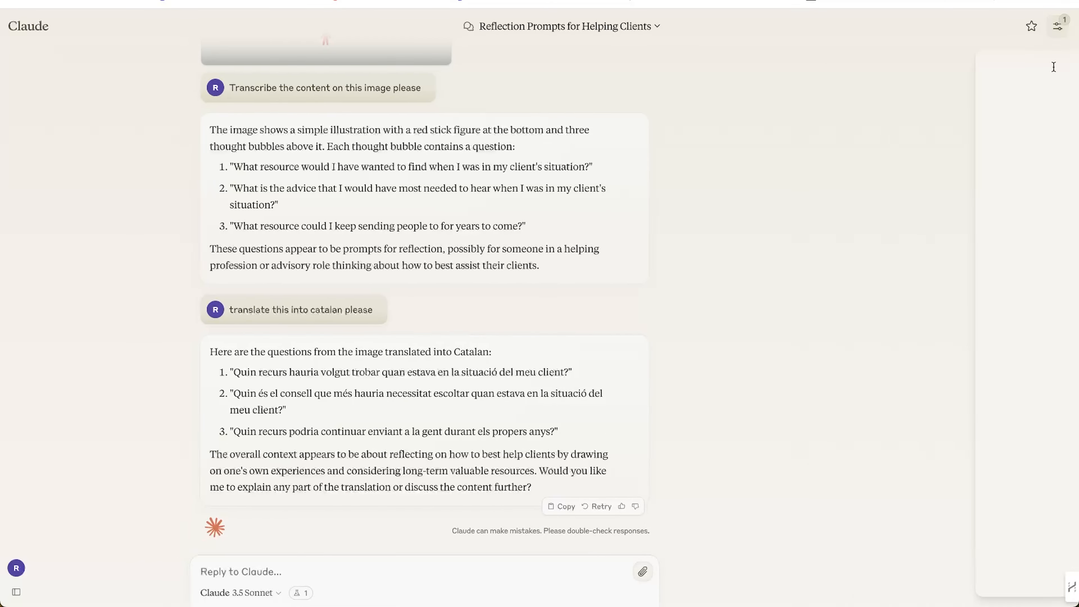
Attach Quantum computing PDF.pdf and send "Create an interactive PDF dashboard to help me view, test and learn this information in a more visually appealing way".
{"action": "left_click", "coordinate": [453, 150]}
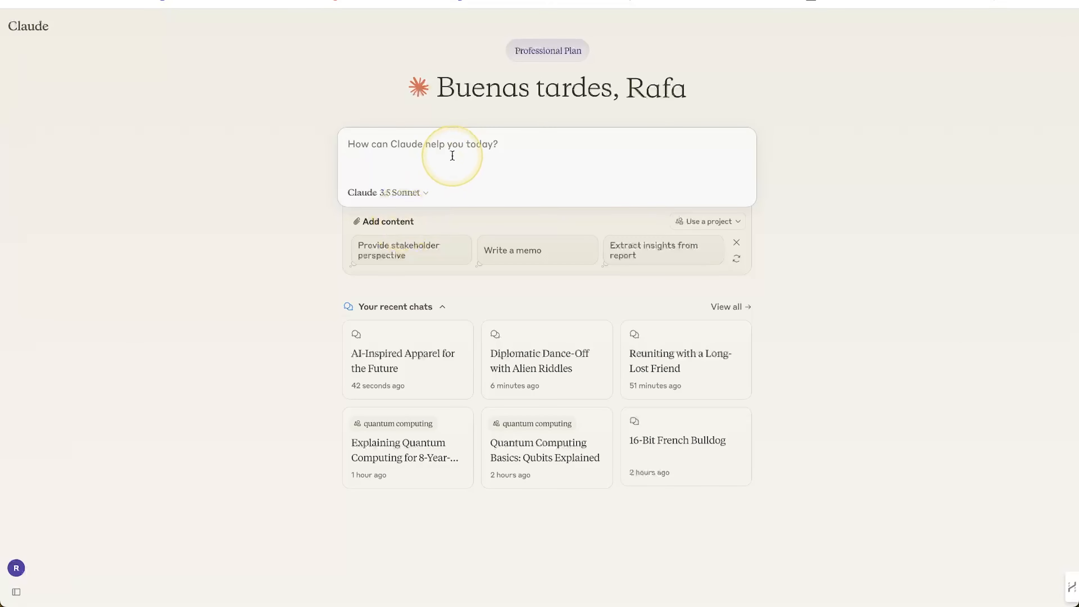
{"action": "left_click", "coordinate": [400, 223]}
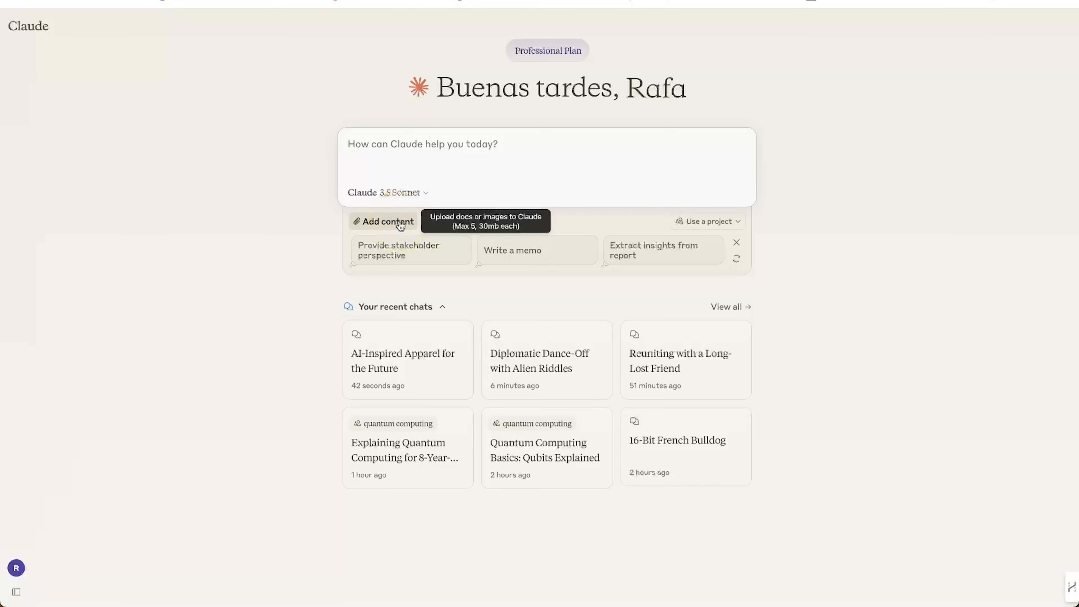
{"action": "left_click", "coordinate": [385, 226]}
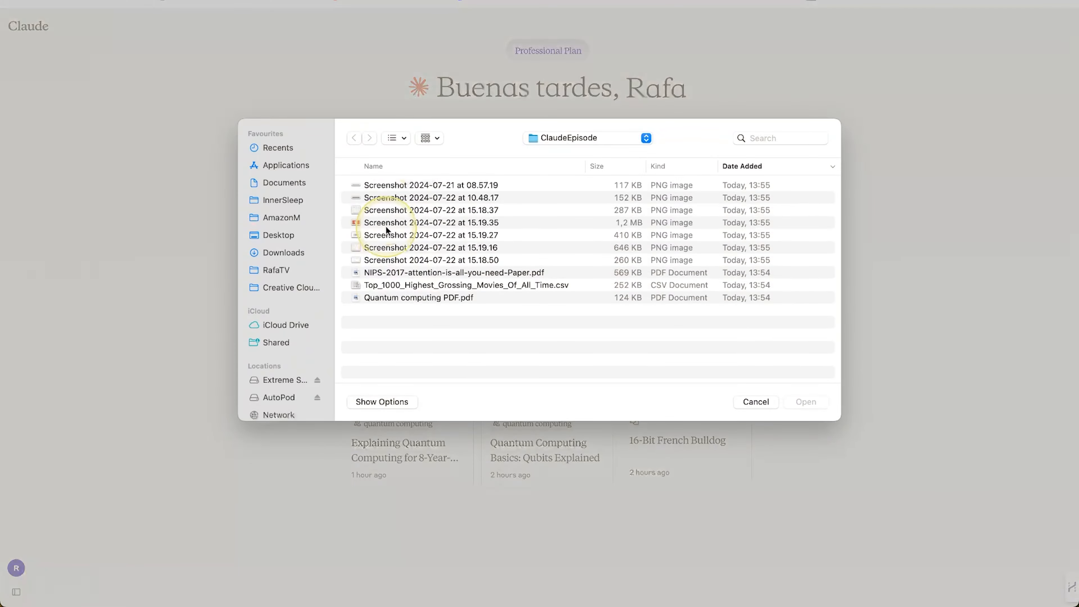
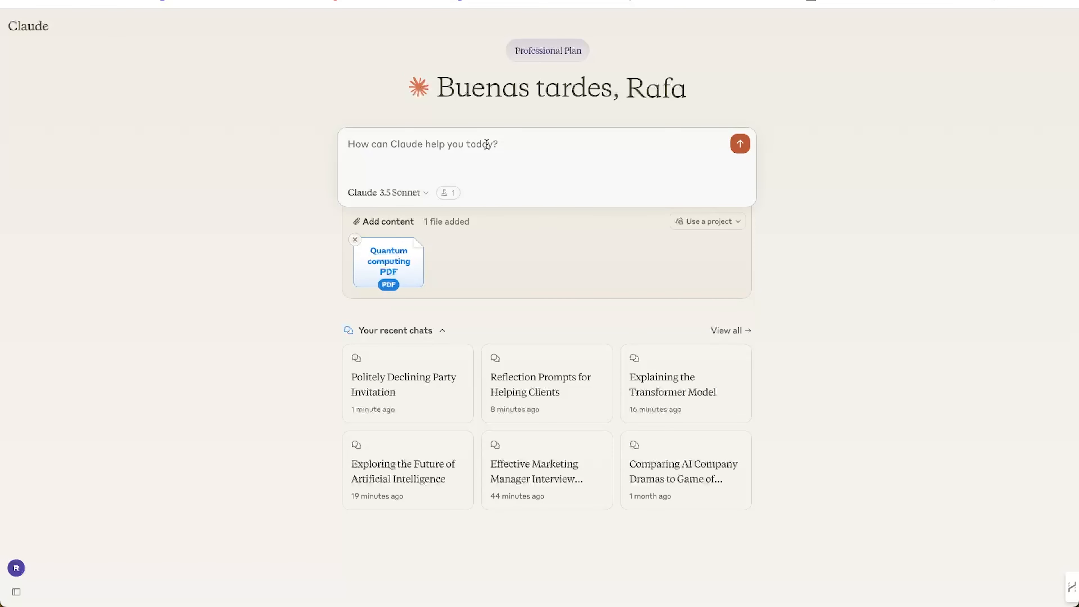
{"action": "type", "text": "Create an interactive PDF dashboard to help me view, test and learn this information in a more visually appealing way"}
{"action": "key", "text": "Return"}
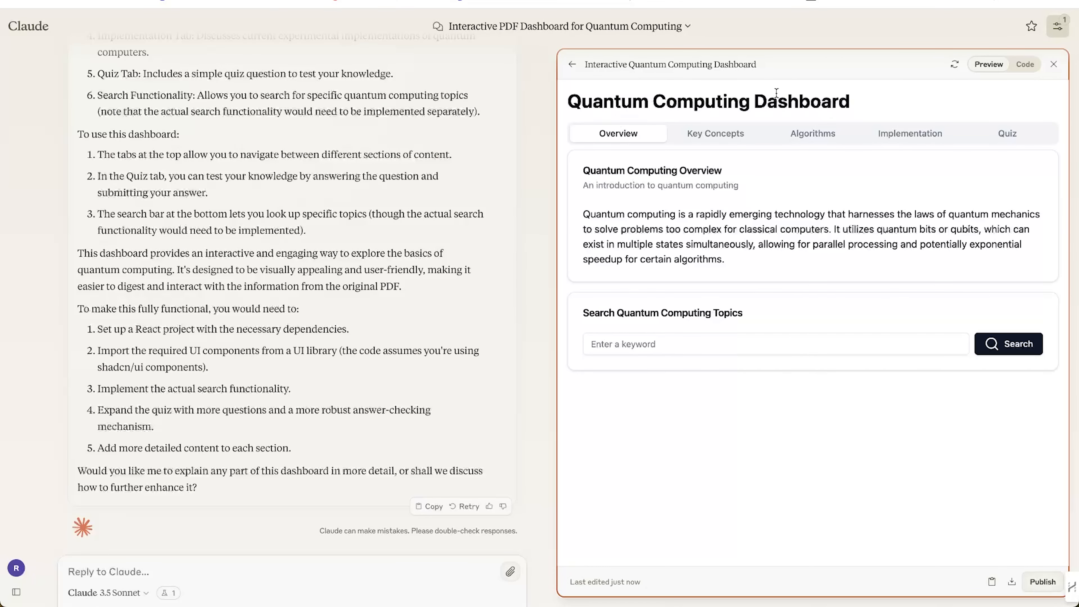
Browse the Key Concepts, Algorithms, Implementation and Quiz sections of the generated Quantum Computing Dashboard.
{"action": "left_click", "coordinate": [707, 131]}
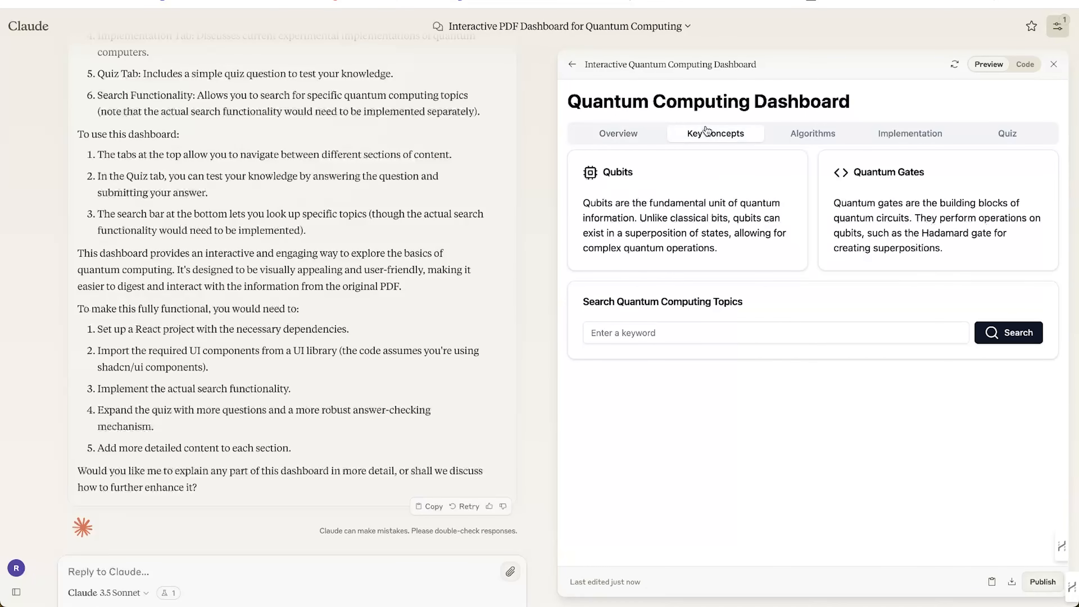
{"action": "left_click", "coordinate": [819, 142]}
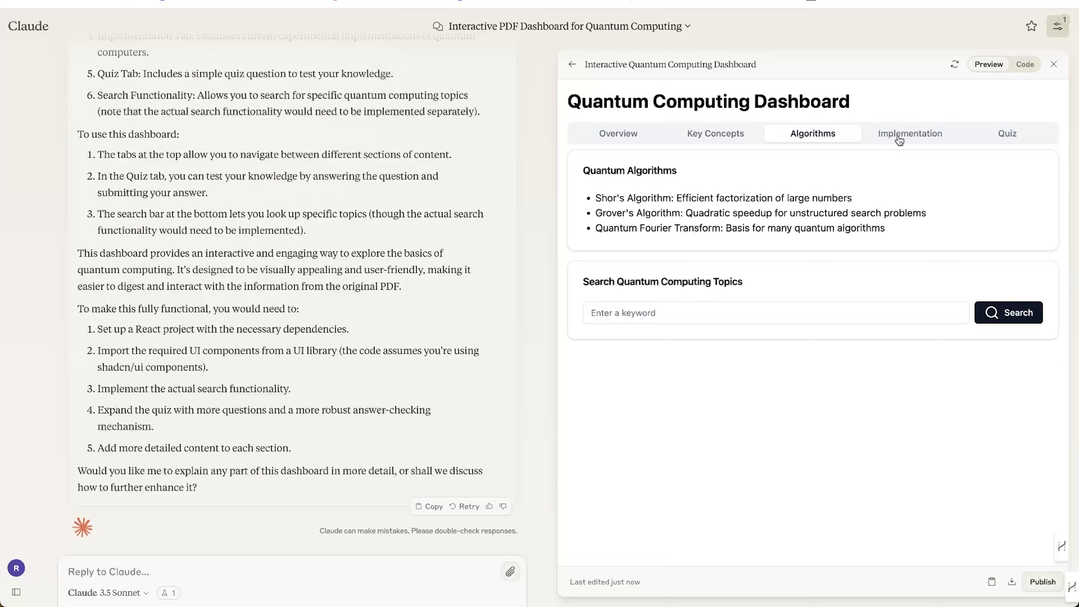
{"action": "left_click", "coordinate": [909, 138]}
{"action": "left_click", "coordinate": [990, 137]}
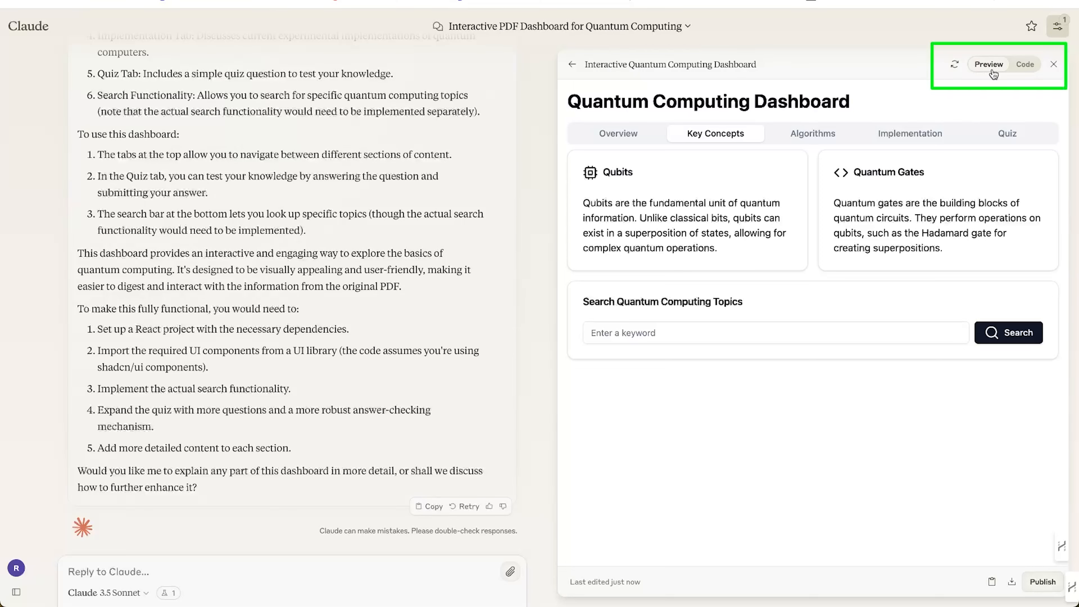
View the dashboard artifact's code, return to its preview and close the artifact.
{"action": "left_click", "coordinate": [1025, 65]}
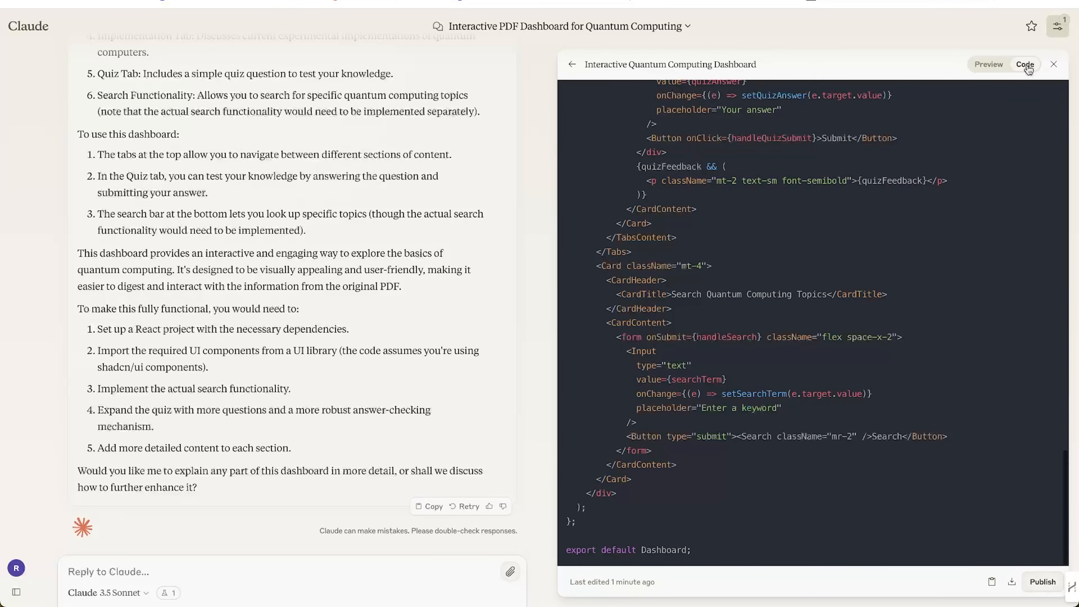
{"action": "left_click", "coordinate": [988, 64]}
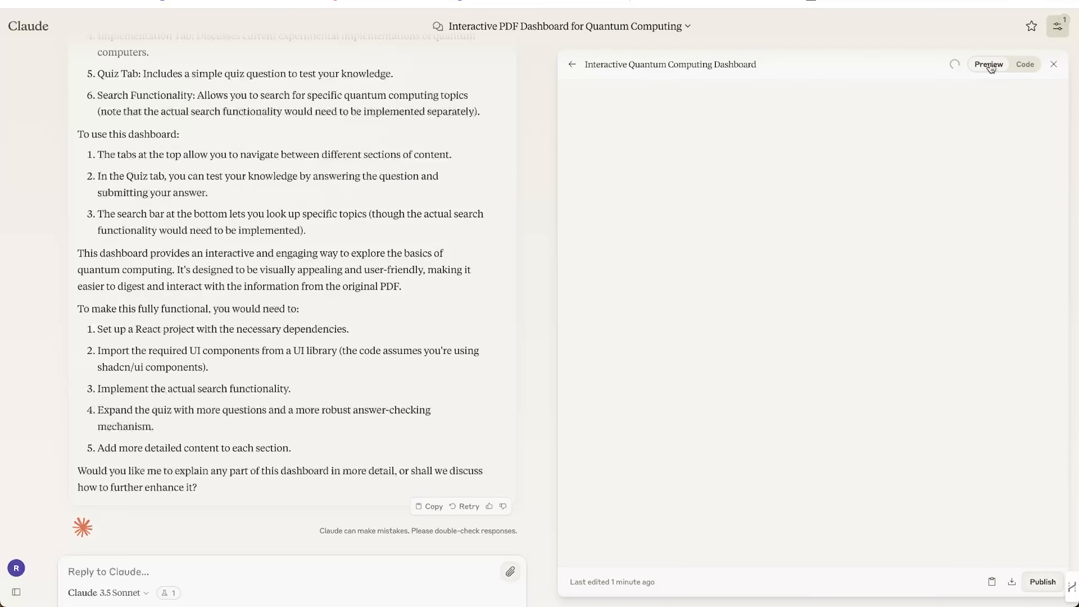
{"action": "left_click", "coordinate": [1054, 66]}
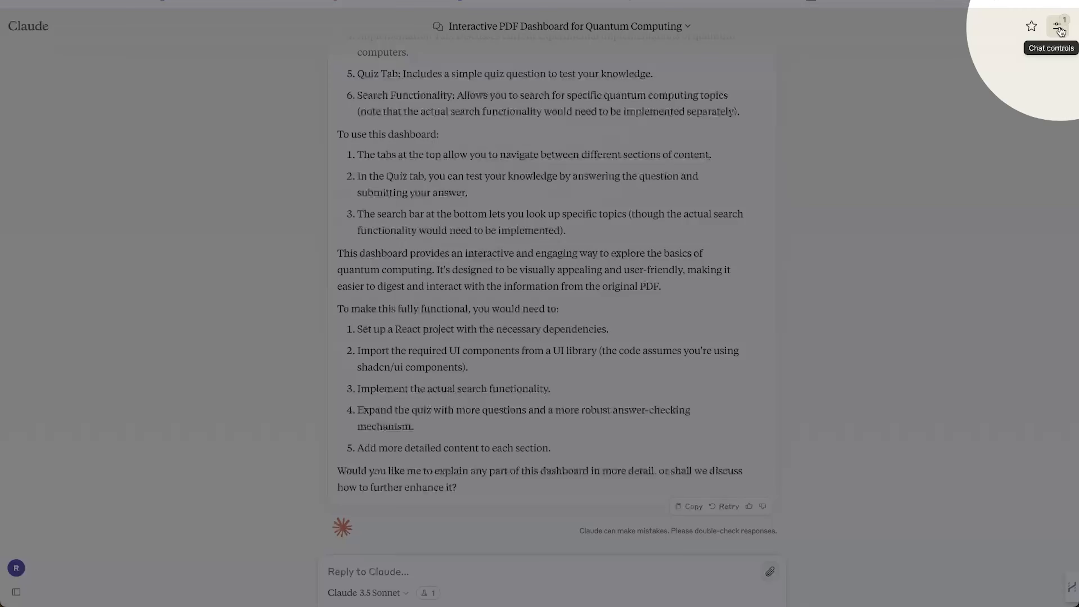
Reopen the Interactive Quantum Computing Dashboard artifact from the chat controls and check both its code and preview.
{"action": "left_click", "coordinate": [1059, 28]}
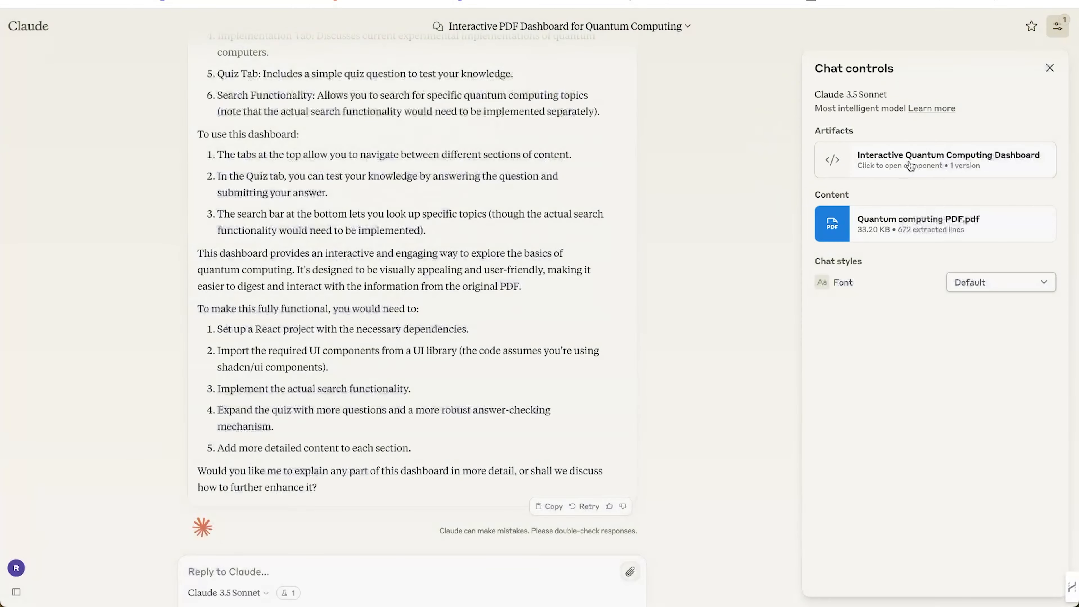
{"action": "left_click", "coordinate": [909, 165]}
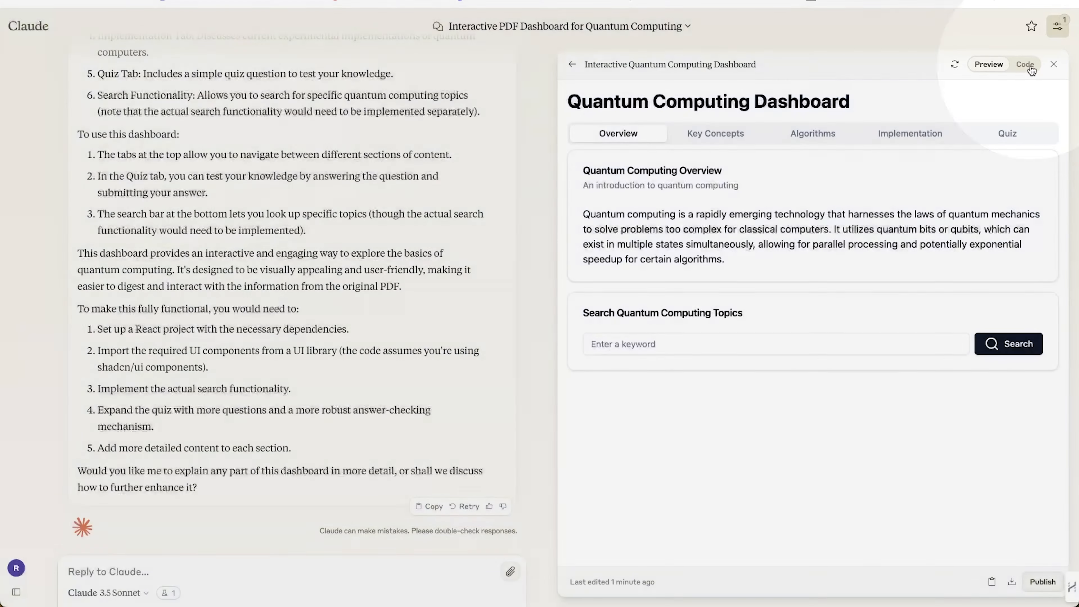
{"action": "left_click", "coordinate": [1025, 64]}
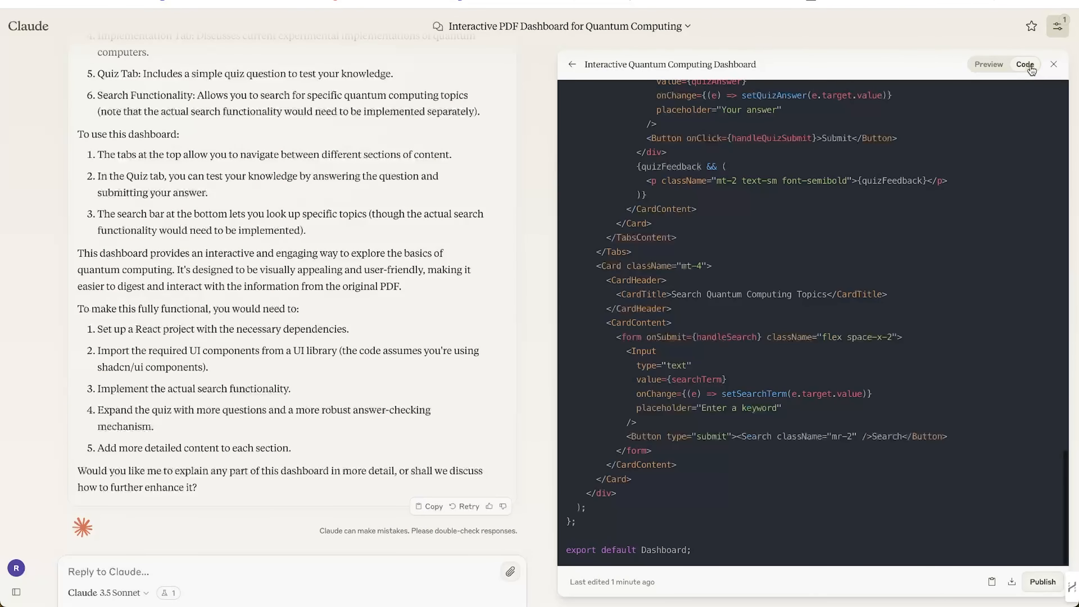
{"action": "left_click", "coordinate": [986, 65]}
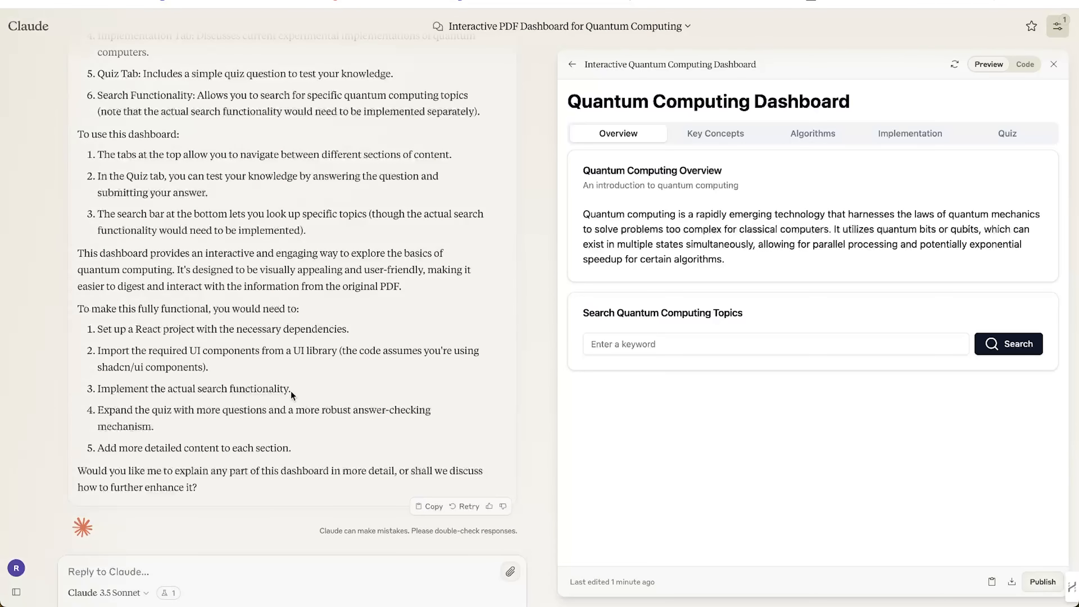
Read Claude's explanation of the dashboard, highlighting the React-based dashboard sentence and the line "To make this fully functional, you would need to:".
{"action": "scroll", "coordinate": [225, 402], "scroll_direction": "up", "scroll_amount": 10}
{"action": "scroll", "coordinate": [215, 360], "scroll_direction": "down", "scroll_amount": 3}
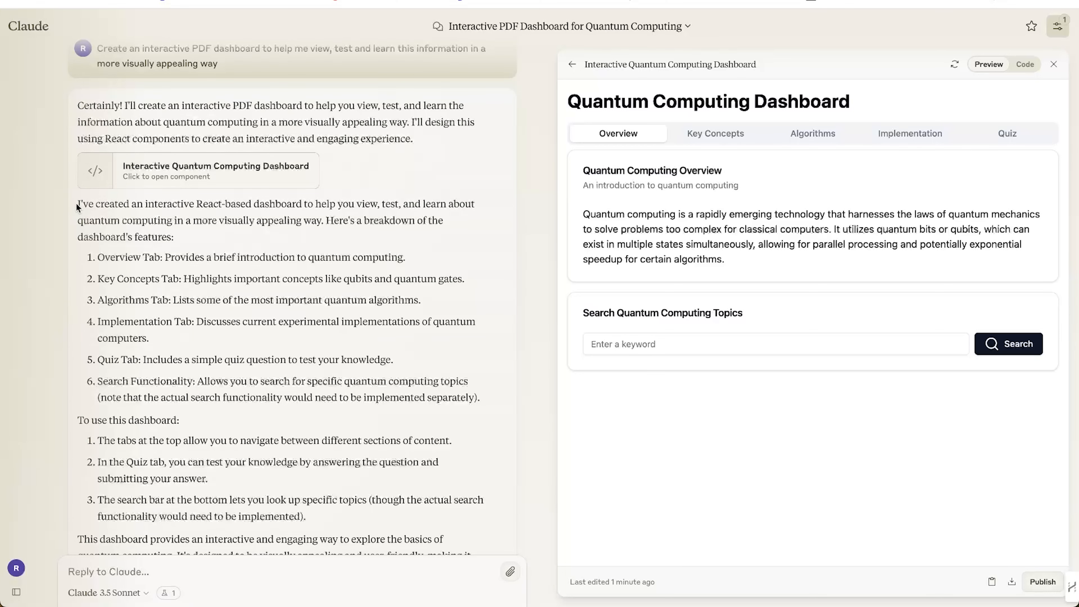
{"action": "left_click_drag", "start_coordinate": [78, 204], "coordinate": [453, 205]}
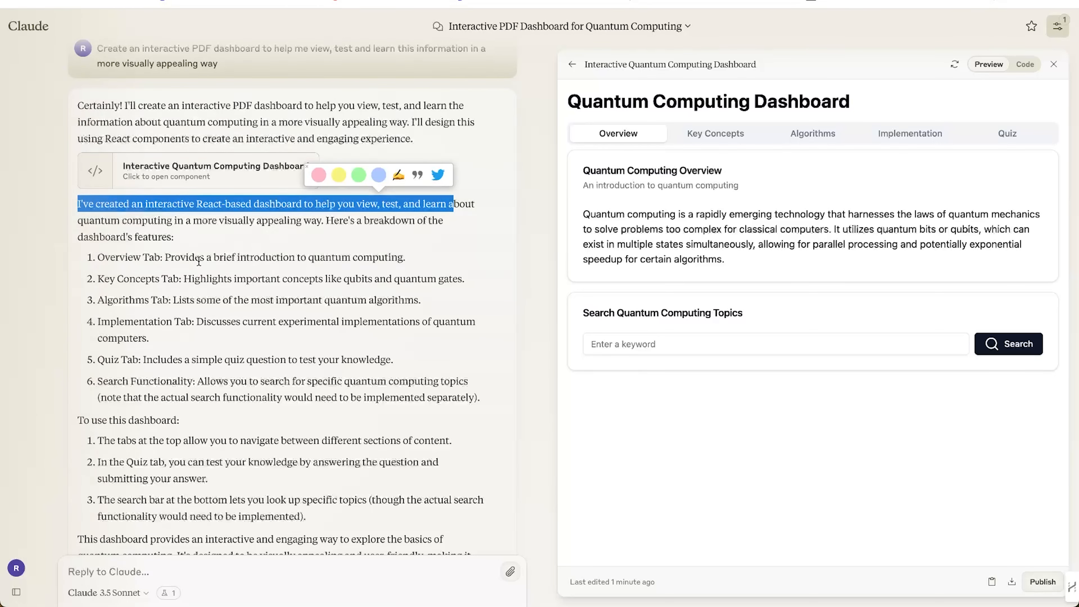
{"action": "scroll", "coordinate": [199, 261], "scroll_direction": "down", "scroll_amount": 2}
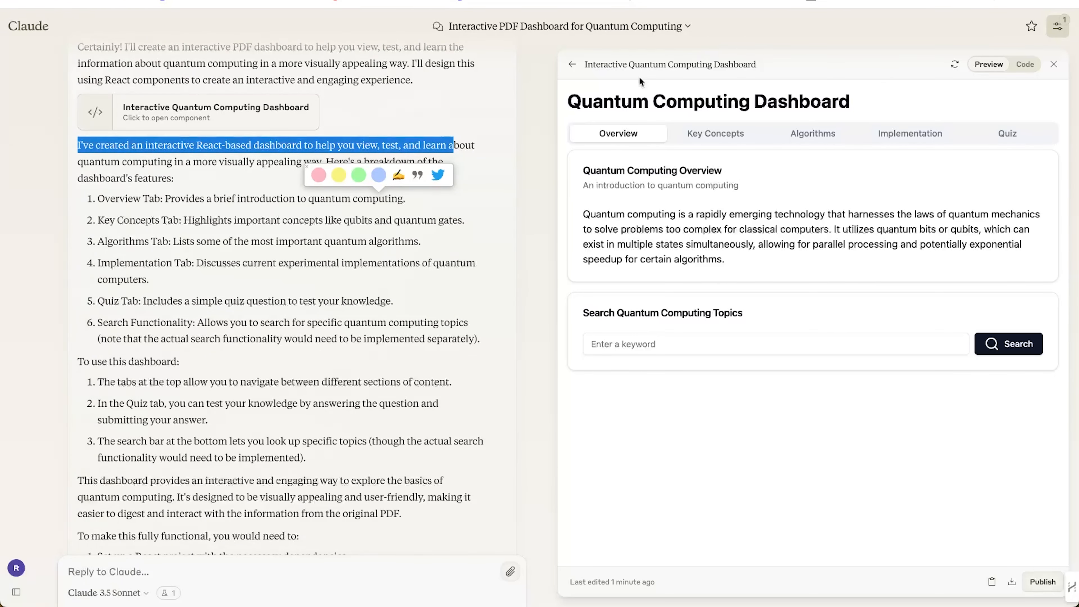
{"action": "scroll", "coordinate": [241, 124], "scroll_direction": "down", "scroll_amount": 2}
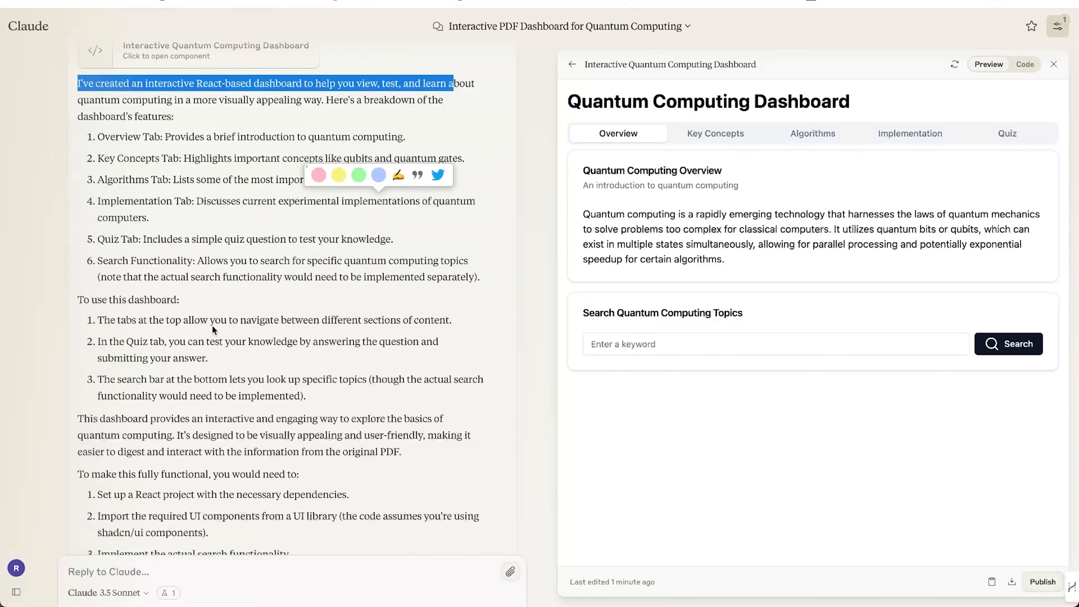
{"action": "scroll", "coordinate": [212, 325], "scroll_direction": "down", "scroll_amount": 5}
{"action": "left_click_drag", "start_coordinate": [78, 306], "coordinate": [313, 305]}
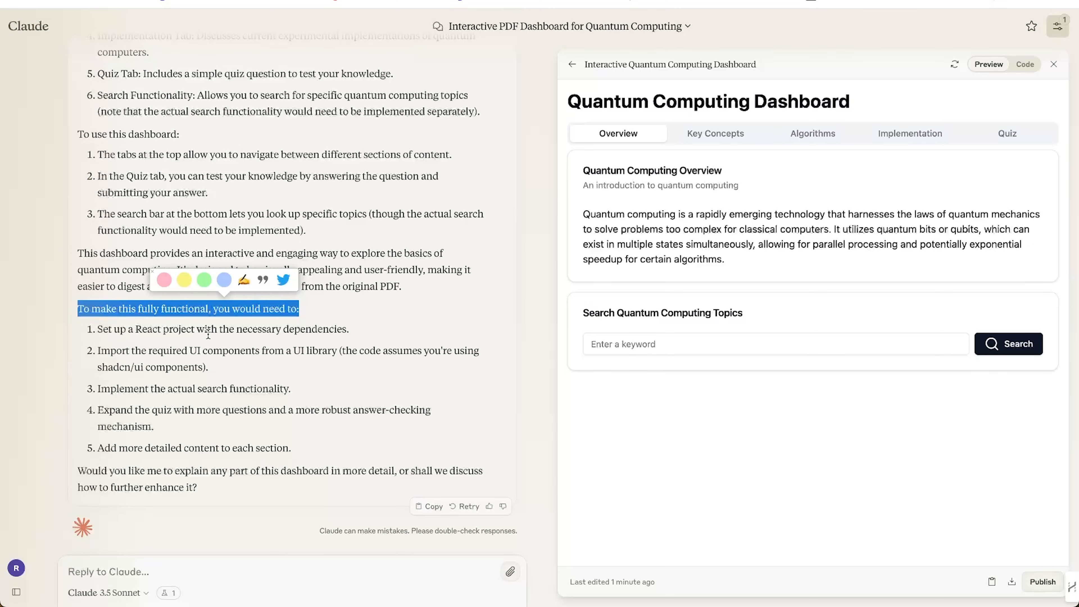
{"action": "left_click", "coordinate": [91, 571]}
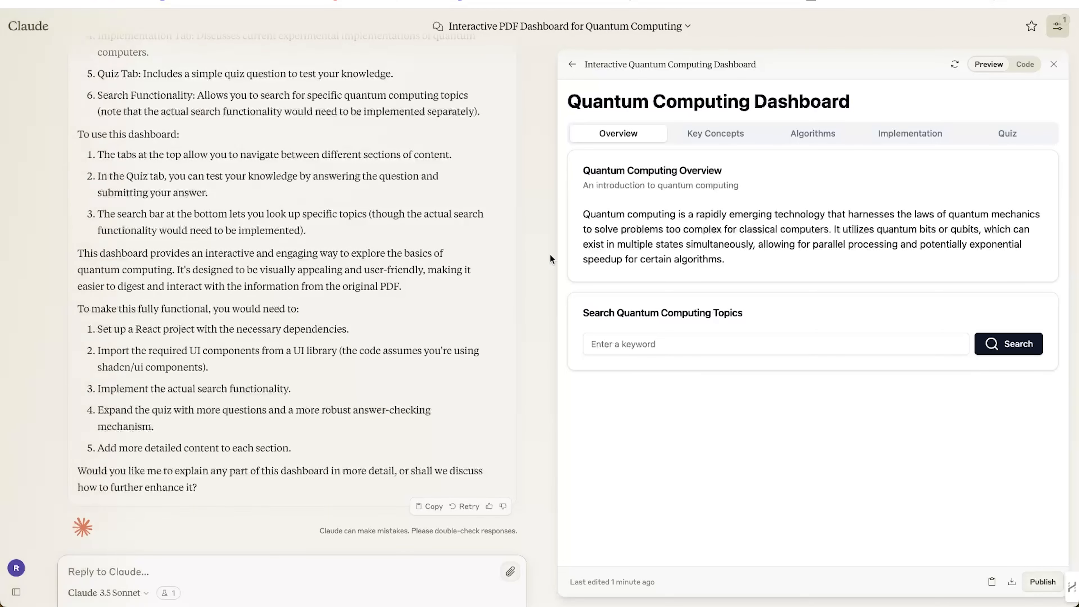
Examine the Interactive Quantum Computing Dashboard's React code from its imports to its export statement.
{"action": "left_click", "coordinate": [1025, 64]}
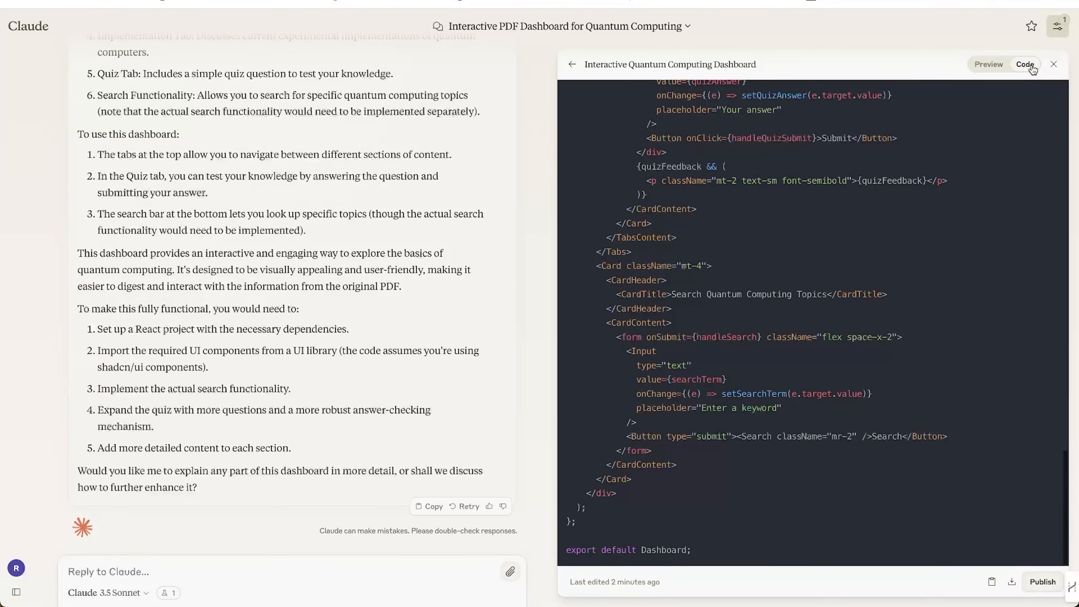
{"action": "scroll", "coordinate": [853, 289], "scroll_direction": "up", "scroll_amount": 20}
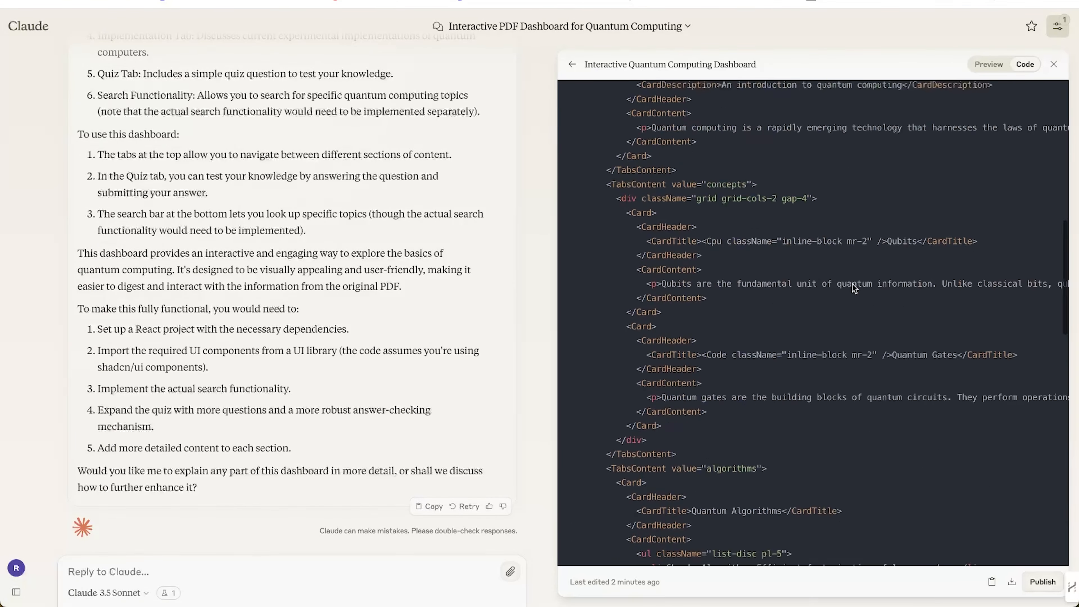
{"action": "scroll", "coordinate": [876, 276], "scroll_direction": "down", "scroll_amount": 20}
{"action": "scroll", "coordinate": [875, 276], "scroll_direction": "down", "scroll_amount": 5}
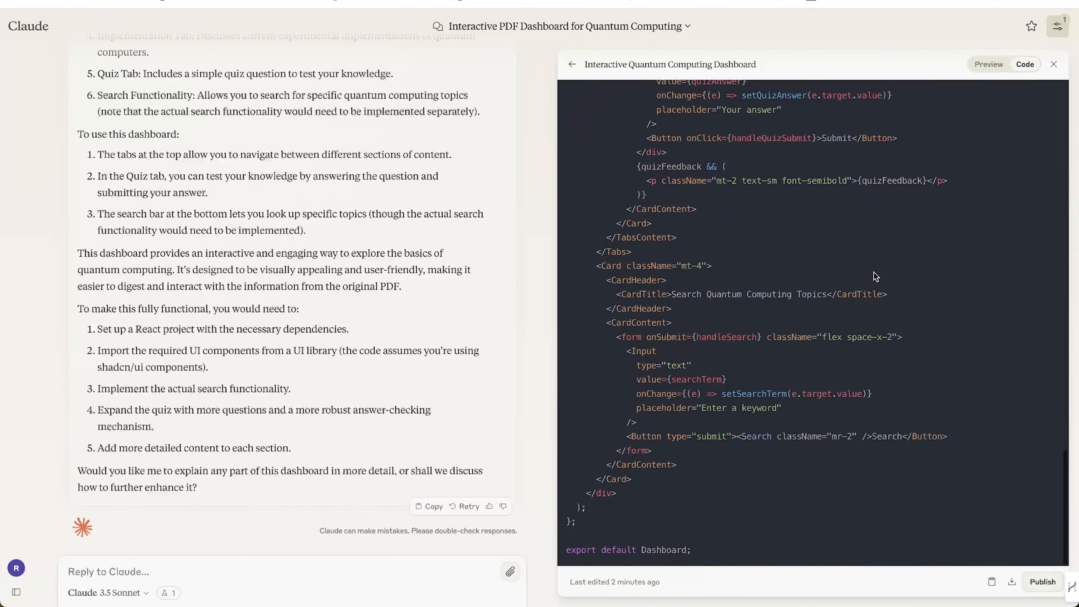
{"action": "scroll", "coordinate": [735, 232], "scroll_direction": "up", "scroll_amount": 20}
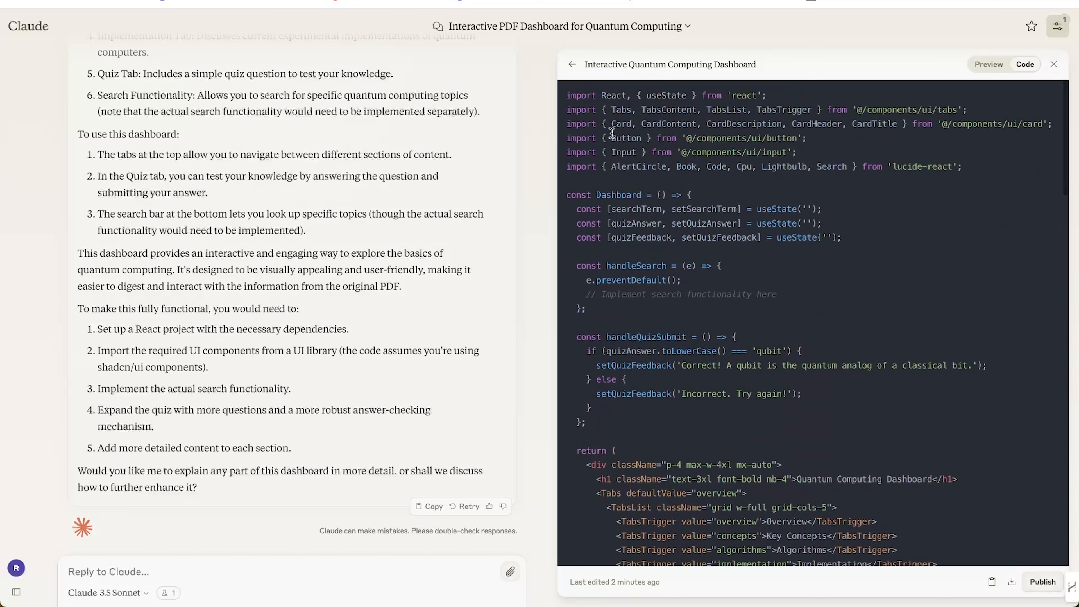
{"action": "scroll", "coordinate": [722, 191], "scroll_direction": "down", "scroll_amount": 20}
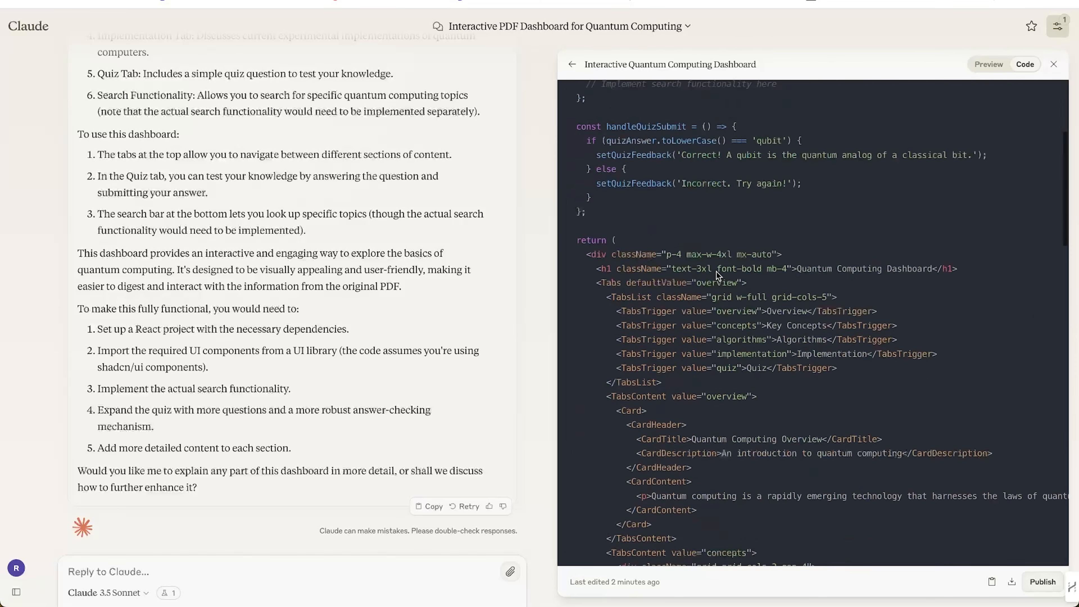
Return to the dashboard preview and check its Key Concepts and Overview sections.
{"action": "left_click", "coordinate": [988, 65]}
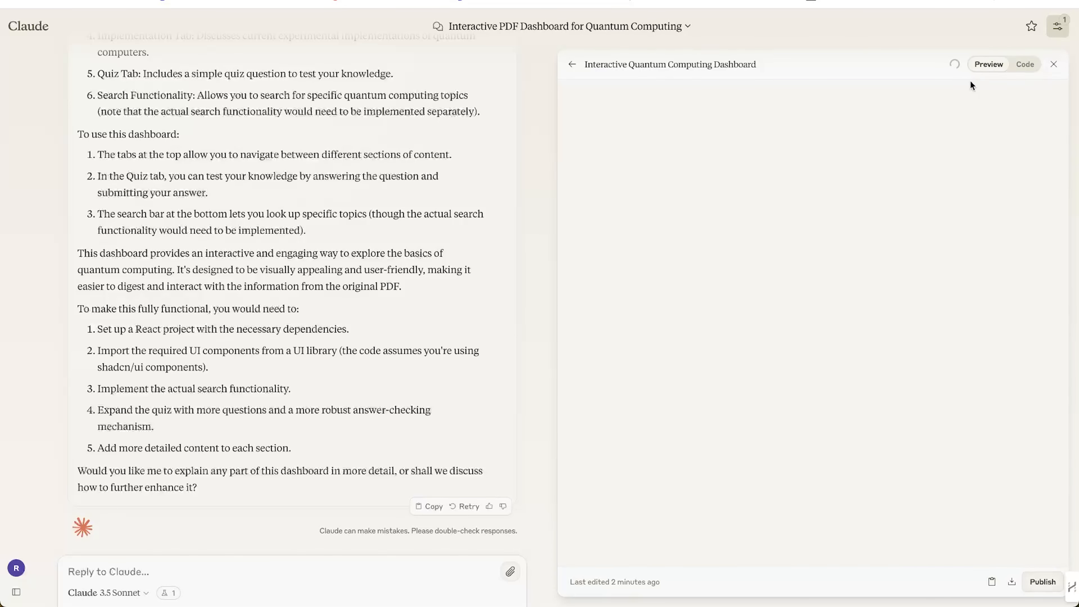
{"action": "left_click", "coordinate": [715, 133]}
{"action": "left_click", "coordinate": [616, 136]}
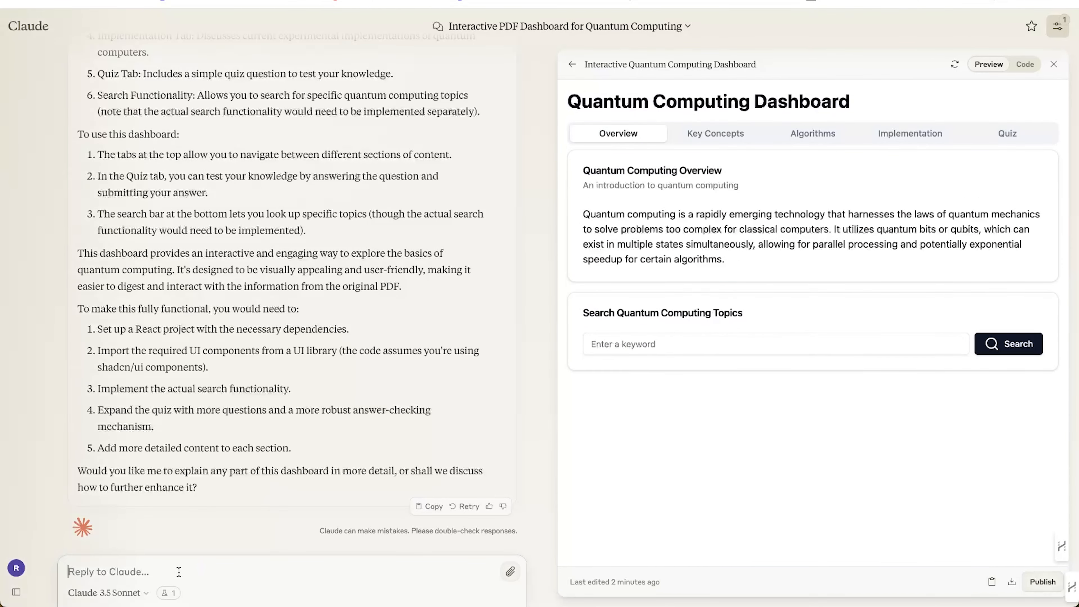
Ask Claude to change the dashboard with the message "I want the key concepts tab erased".
{"action": "scroll", "coordinate": [218, 421], "scroll_direction": "up", "scroll_amount": 3}
{"action": "scroll", "coordinate": [219, 422], "scroll_direction": "down", "scroll_amount": 3}
{"action": "type", "text": "I want the key concepts tab e"}
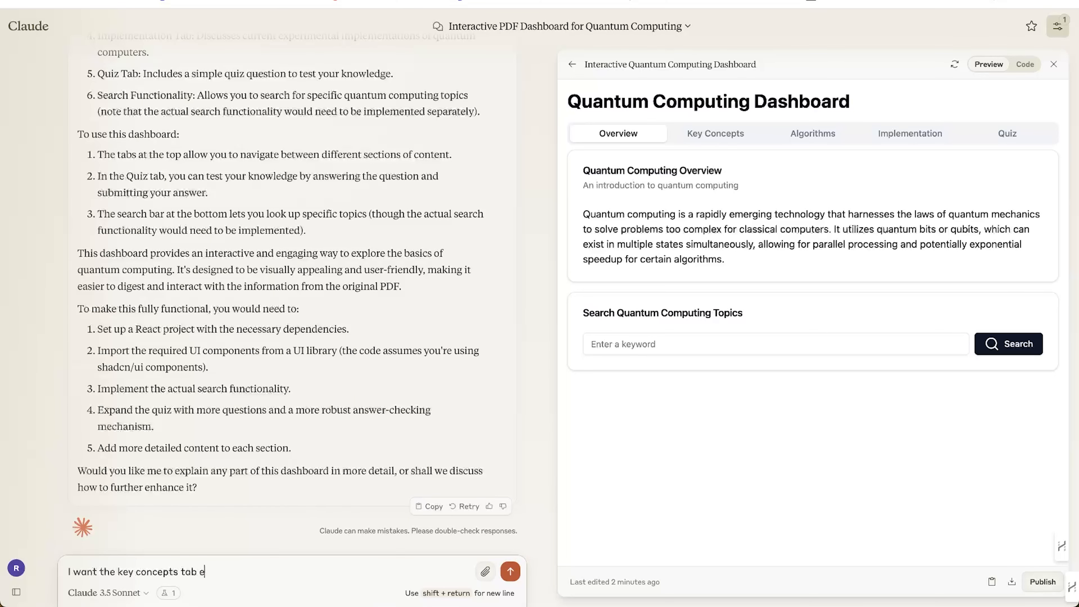
{"action": "type", "text": "rased"}
{"action": "key", "text": "Return"}
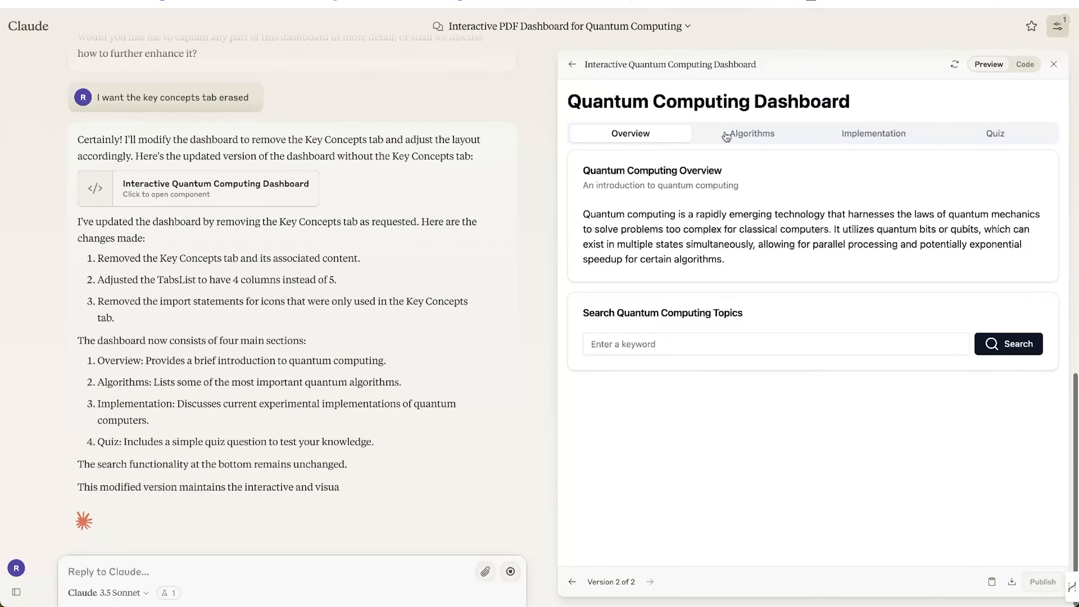
Browse the Algorithms, Implementation, Quiz and Overview sections of the updated dashboard.
{"action": "left_click", "coordinate": [727, 132]}
{"action": "left_click", "coordinate": [885, 132]}
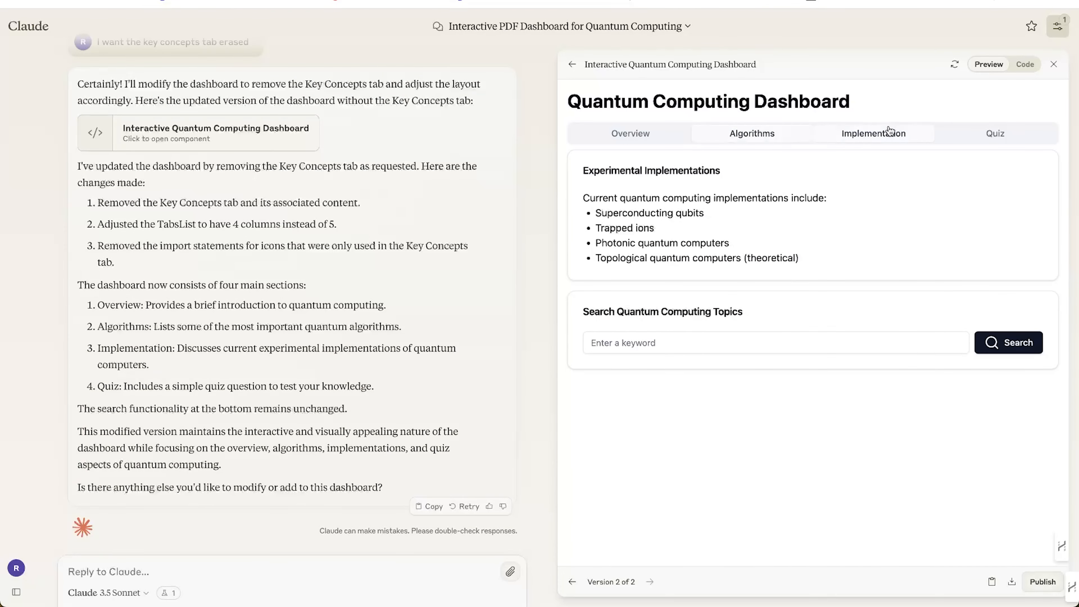
{"action": "left_click", "coordinate": [976, 133]}
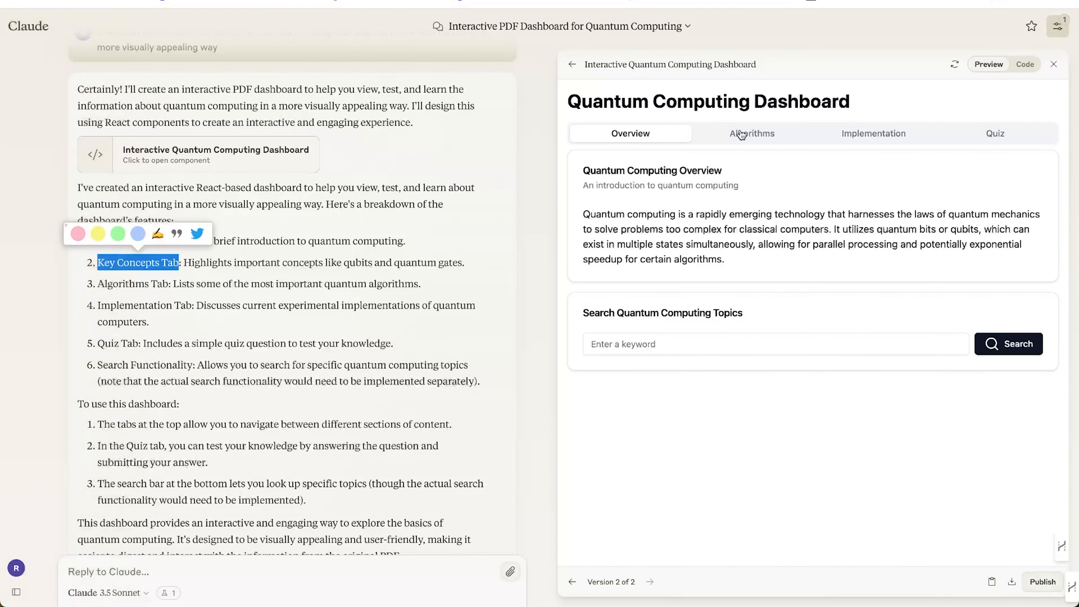
{"action": "left_click", "coordinate": [741, 135]}
{"action": "left_click", "coordinate": [622, 140]}
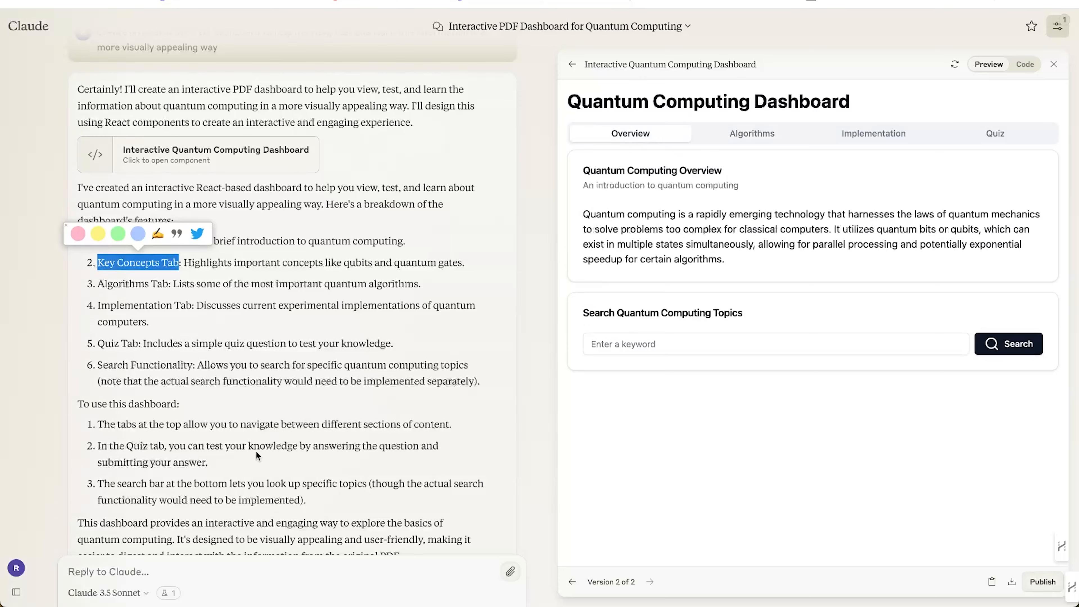
Look over the chat around the tab removal request and Claude's description of the updated dashboard.
{"action": "scroll", "coordinate": [256, 452], "scroll_direction": "down", "scroll_amount": 15}
{"action": "scroll", "coordinate": [208, 331], "scroll_direction": "up", "scroll_amount": 3}
{"action": "scroll", "coordinate": [209, 330], "scroll_direction": "up", "scroll_amount": 5}
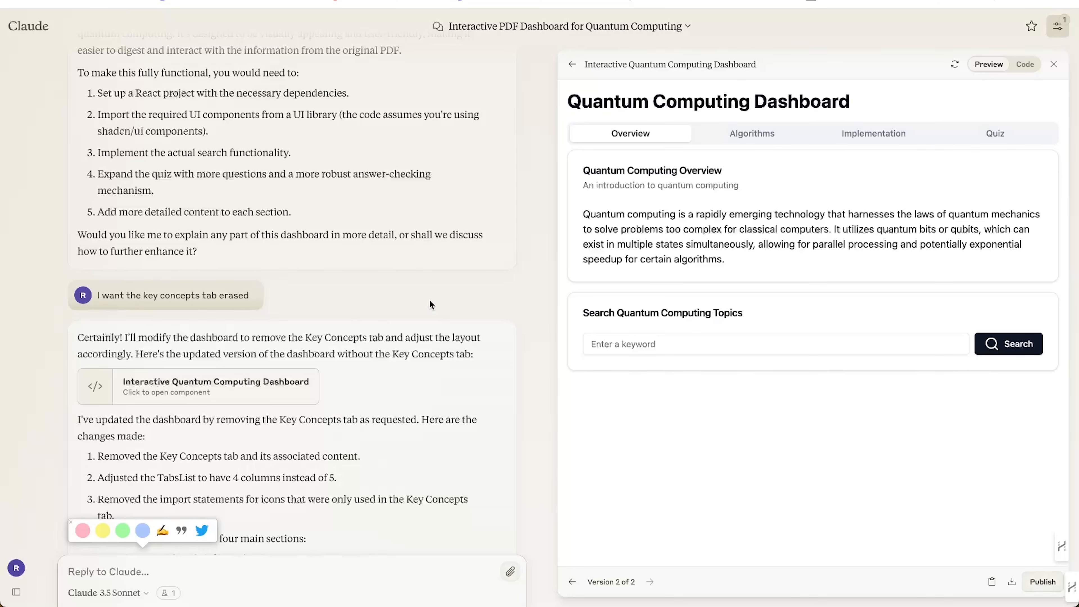
Examine the code of version 2 of the dashboard, including its tab definitions and section contents.
{"action": "left_click", "coordinate": [1025, 65]}
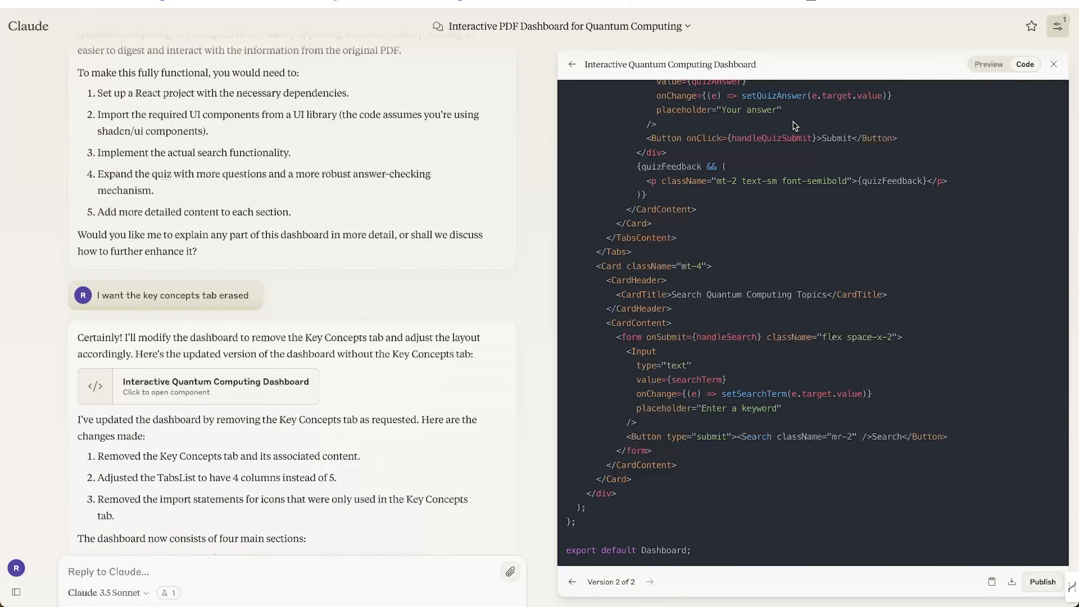
{"action": "scroll", "coordinate": [700, 335], "scroll_direction": "up", "scroll_amount": 10}
{"action": "scroll", "coordinate": [700, 334], "scroll_direction": "up", "scroll_amount": 10}
{"action": "scroll", "coordinate": [700, 335], "scroll_direction": "down", "scroll_amount": 20}
{"action": "scroll", "coordinate": [700, 337], "scroll_direction": "up", "scroll_amount": 20}
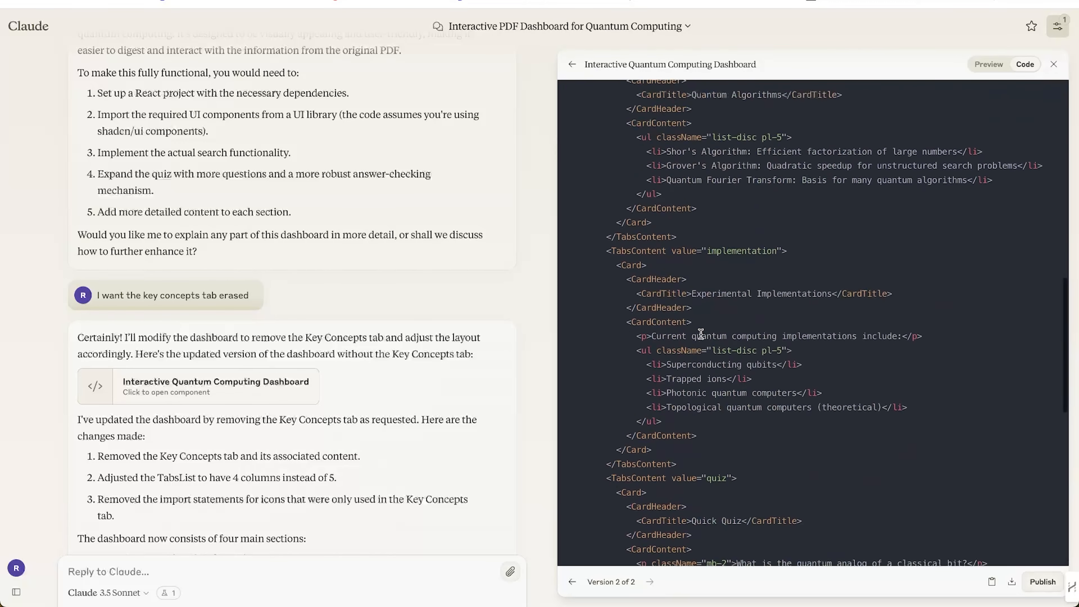
{"action": "scroll", "coordinate": [703, 338], "scroll_direction": "down", "scroll_amount": 8}
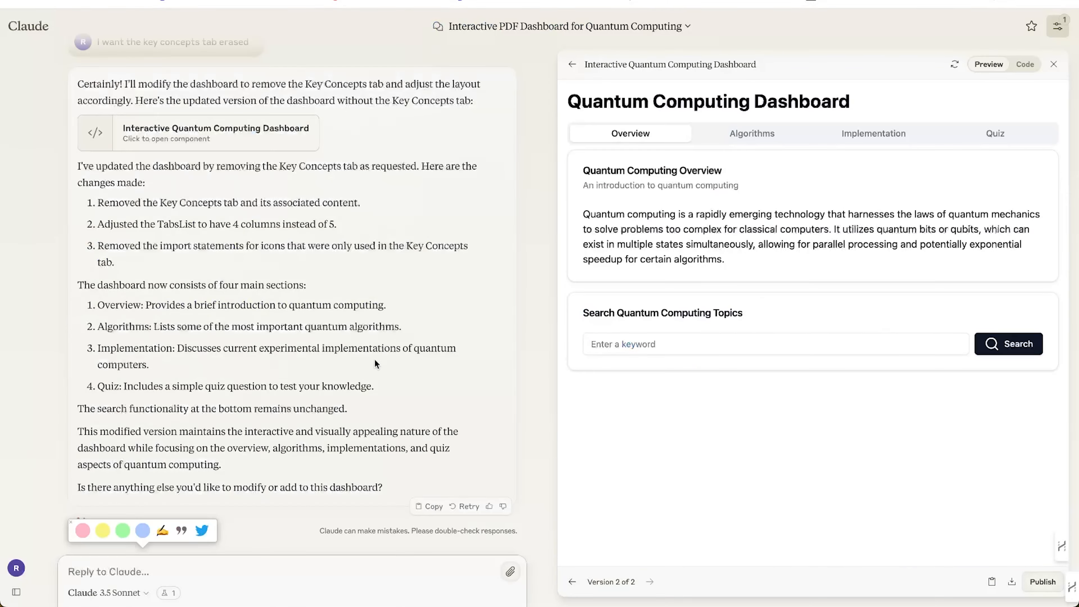
Compare Claude's summary of the dashboard changes with the earlier list of steps for making it fully functional.
{"action": "scroll", "coordinate": [374, 362], "scroll_direction": "up", "scroll_amount": 5}
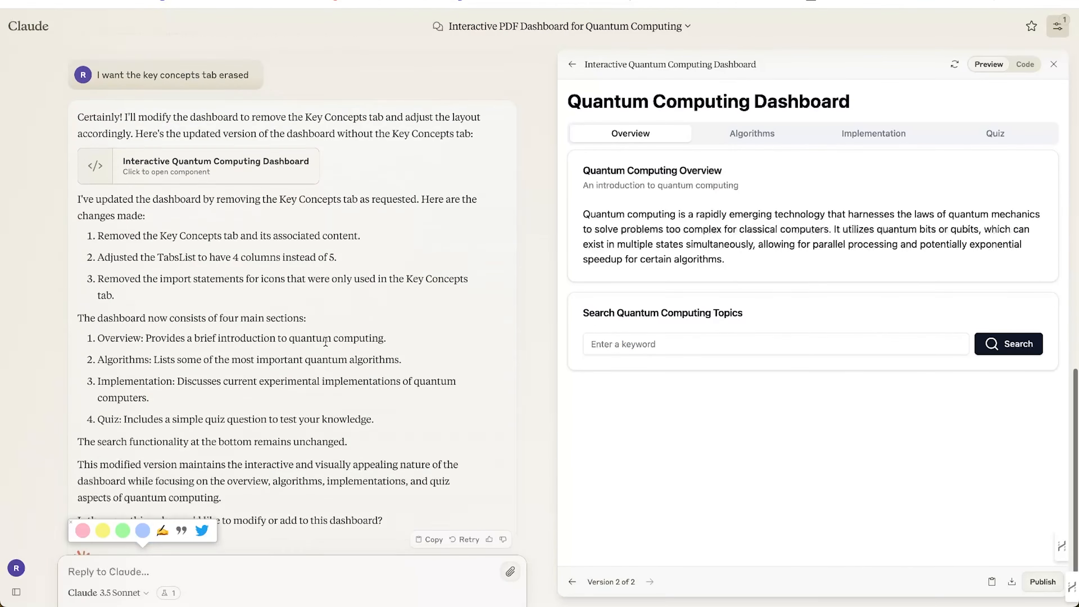
{"action": "scroll", "coordinate": [325, 341], "scroll_direction": "up", "scroll_amount": 1}
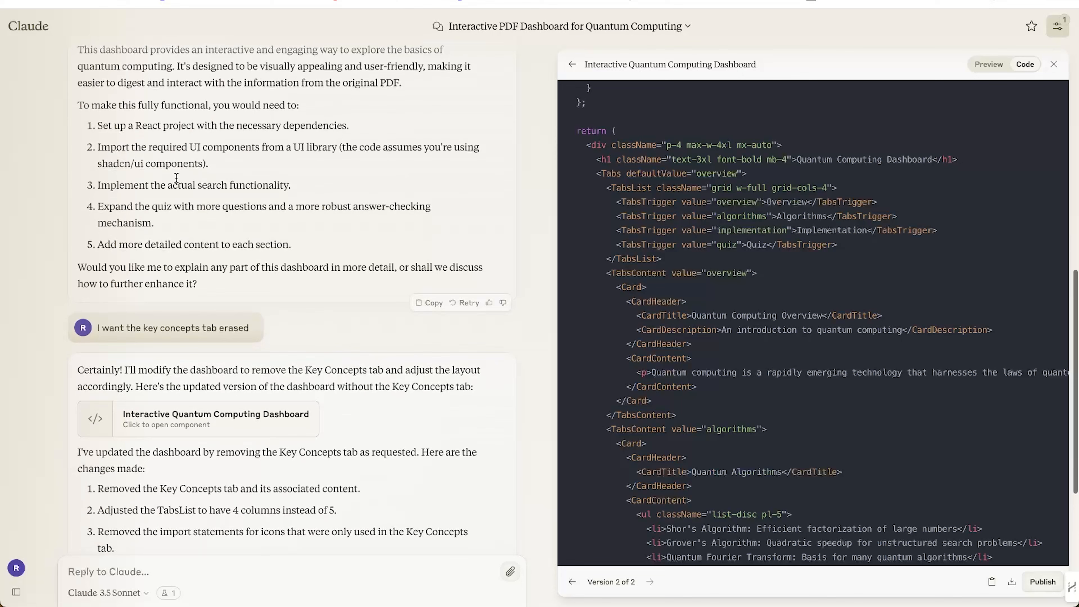
{"action": "scroll", "coordinate": [173, 176], "scroll_direction": "up", "scroll_amount": 1}
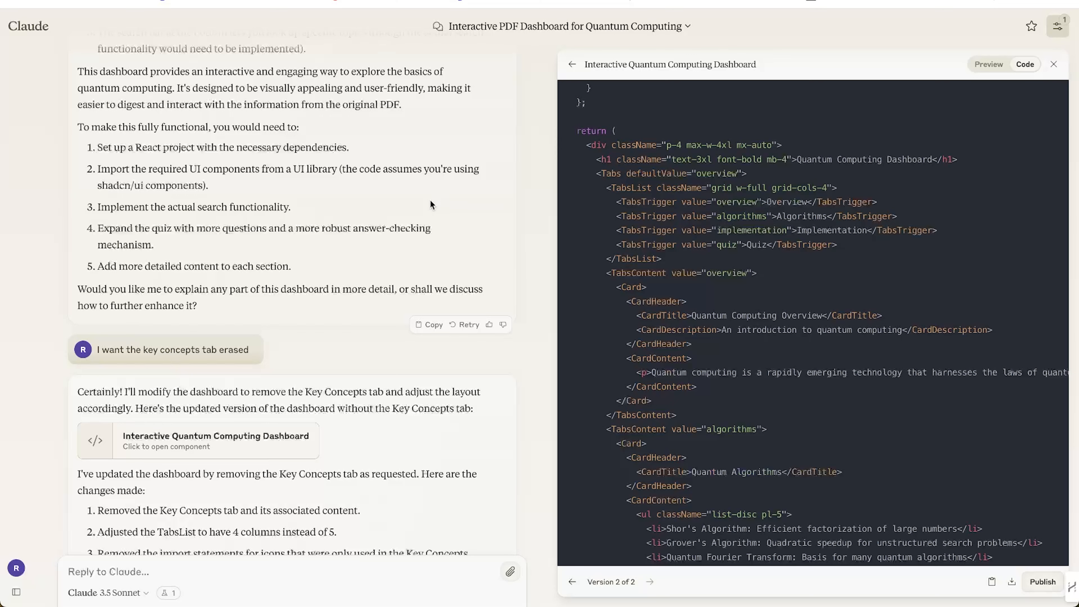
{"action": "scroll", "coordinate": [430, 204], "scroll_direction": "down", "scroll_amount": 7}
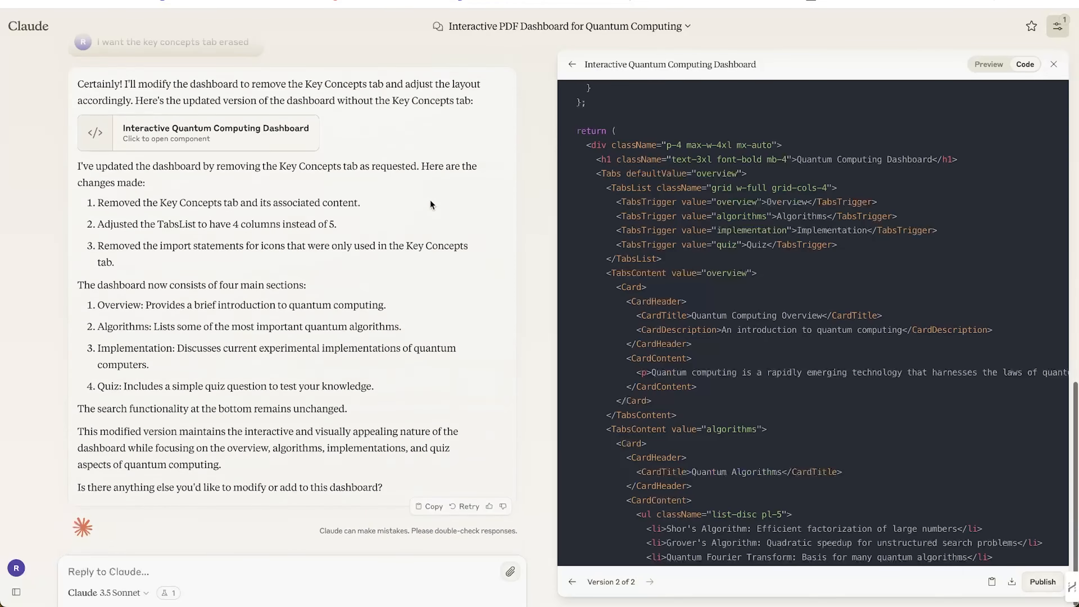
Send the request "Create a summarised simple presentation of the paper (slide-deck that we can navigate through) using a react based presentation".
{"action": "left_click", "coordinate": [165, 567]}
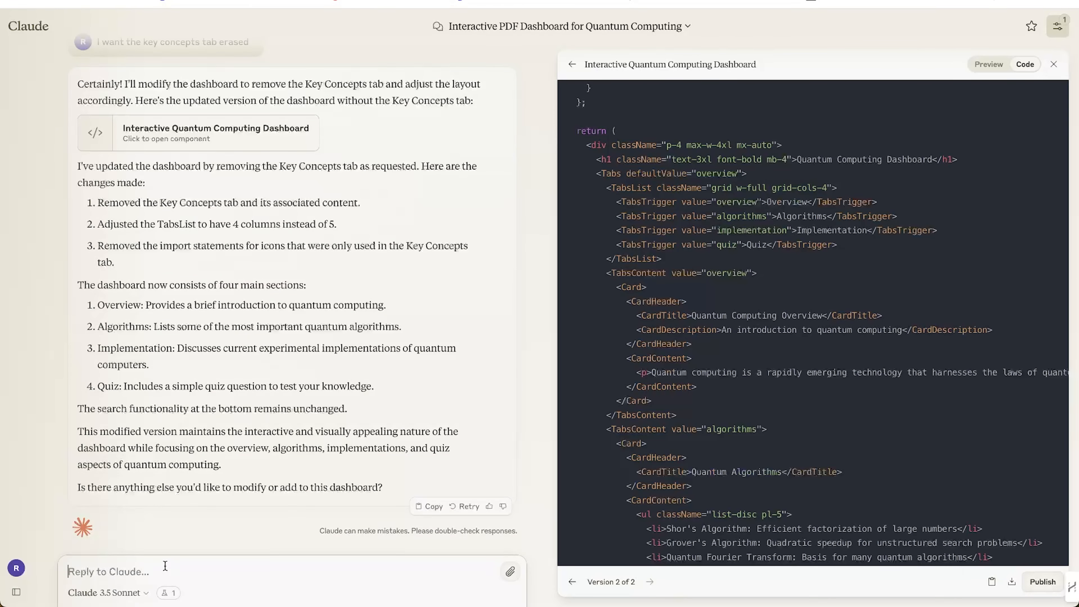
{"action": "type", "text": "Create a summarised simple presentation of the paper (slide-deck that we can navigate through) using a react based presentation"}
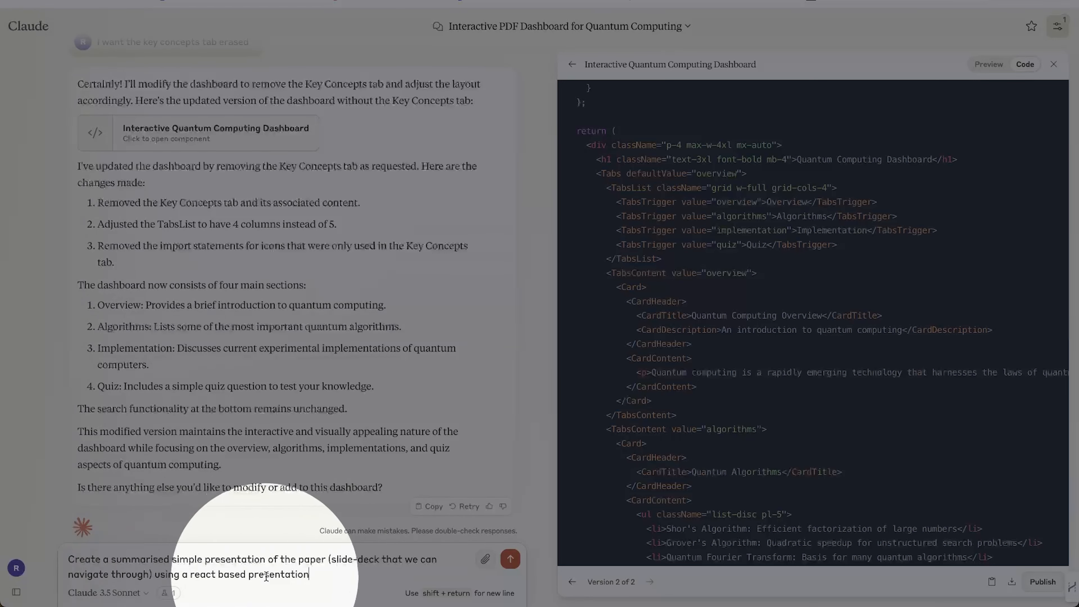
{"action": "key", "text": "Return"}
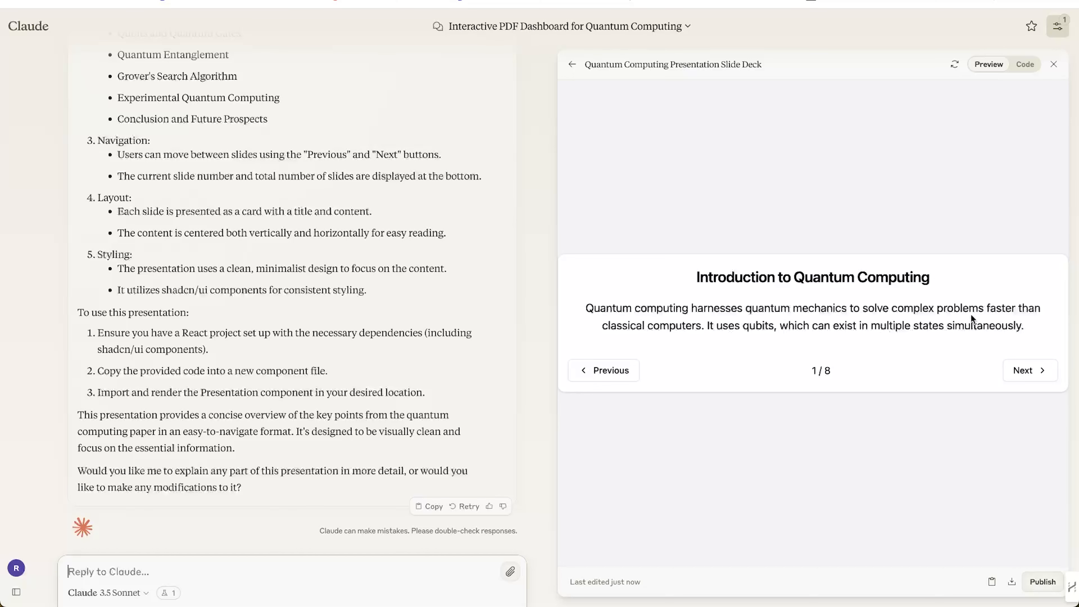
Advance through the first slides of the Quantum Computing Presentation Slide Deck, then go back to the Quantum Complexity slide.
{"action": "left_click", "coordinate": [1036, 380]}
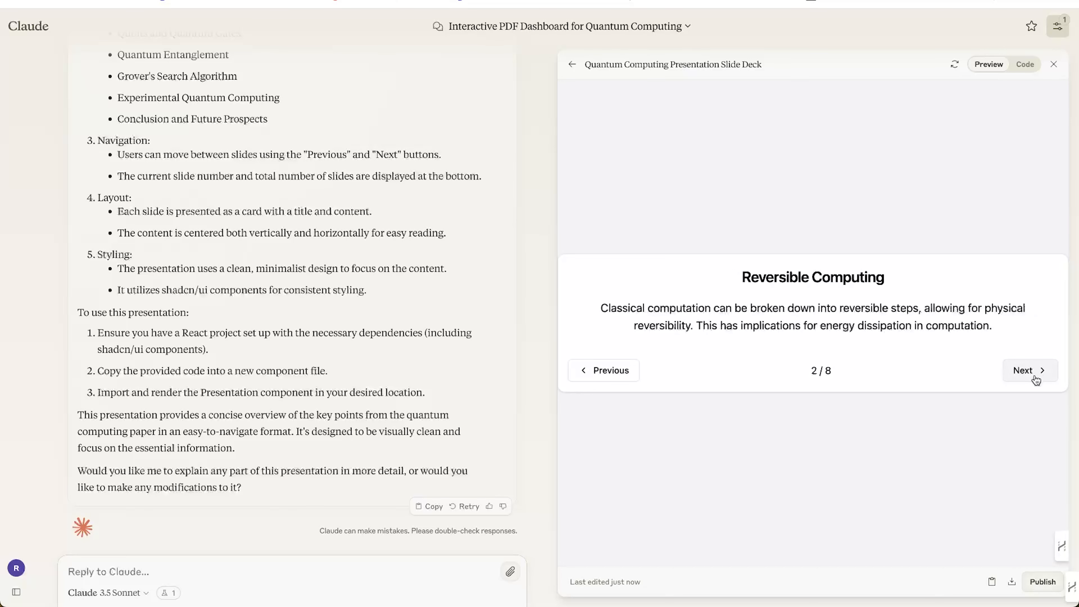
{"action": "left_click", "coordinate": [1036, 379]}
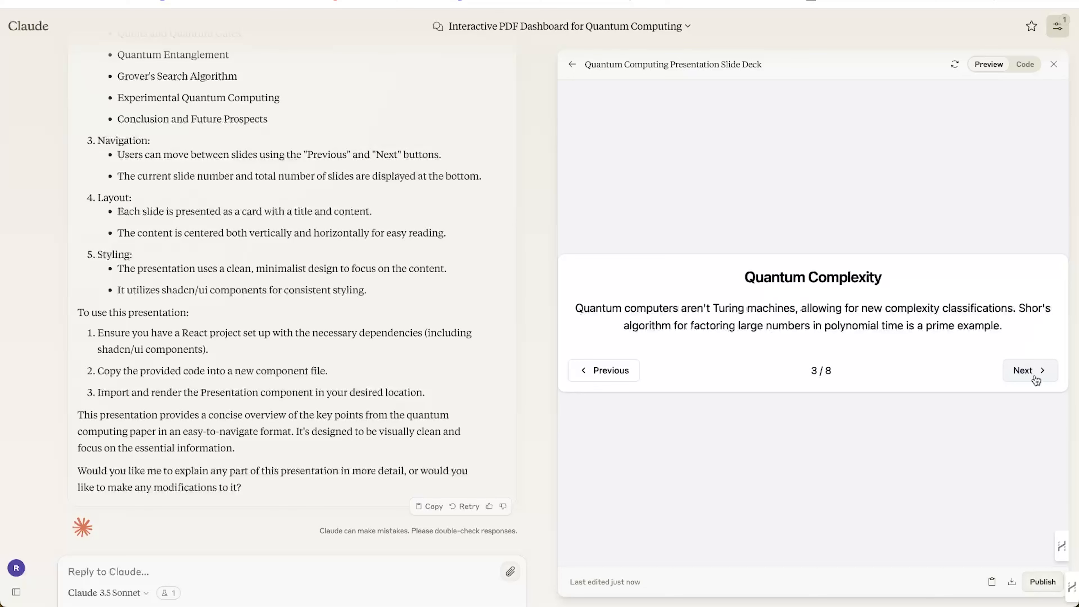
{"action": "left_click", "coordinate": [1036, 380]}
{"action": "left_click", "coordinate": [1037, 379]}
{"action": "double_click", "coordinate": [620, 372]}
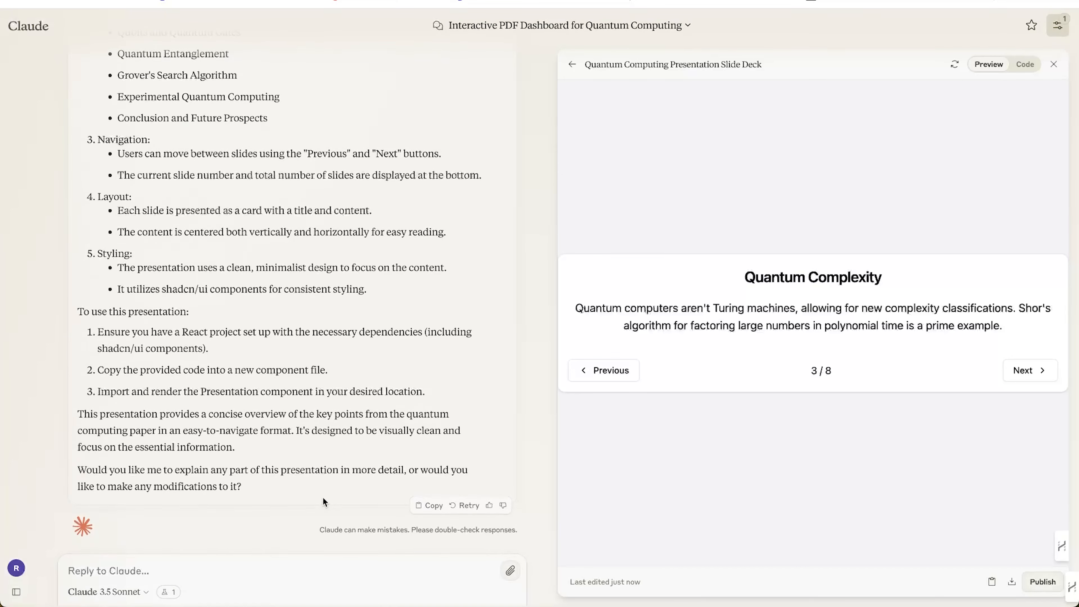
Send the request "Create a quiz app containing 5 relevant multiple choice questions about the paper".
{"action": "type", "text": "Create a quiz app containing 5 relevant multiple choice questions about the paper"}
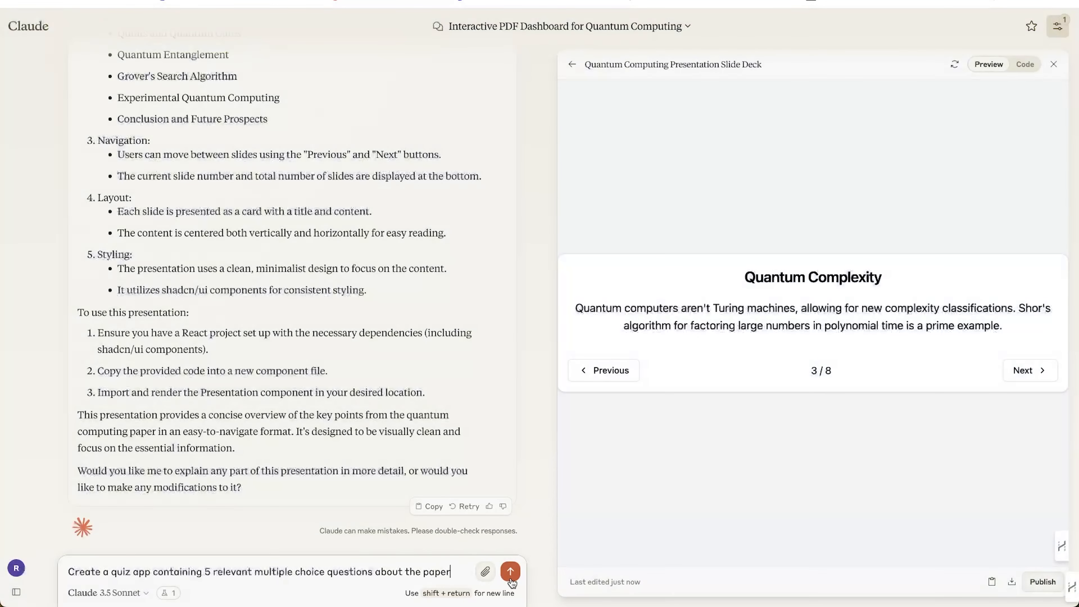
{"action": "left_click", "coordinate": [511, 579]}
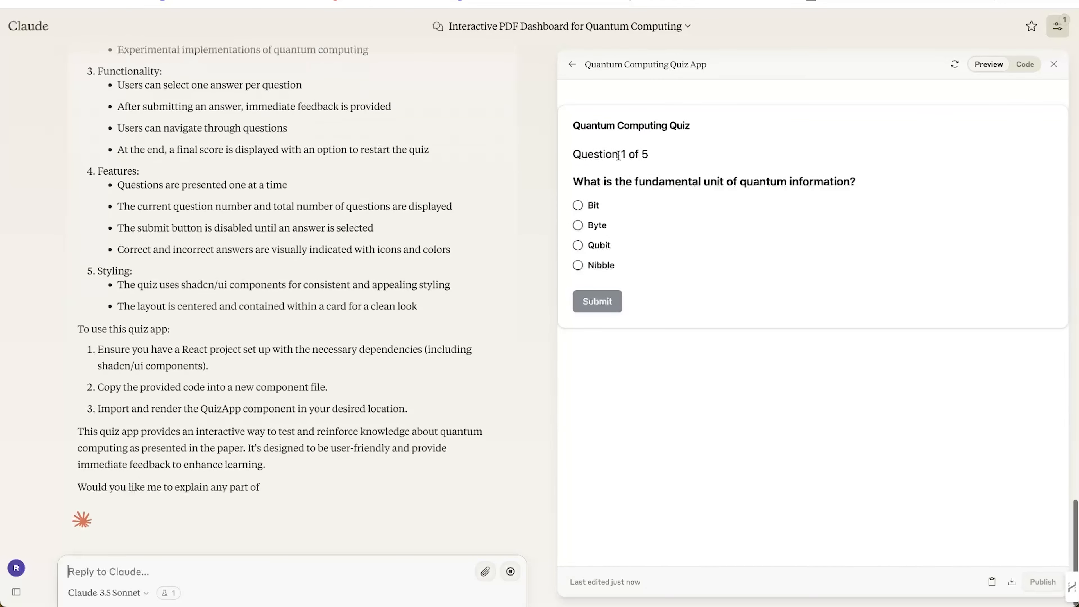
Read Claude's overview of the Quantum Computing Quiz App, including its question topics and functionality.
{"action": "scroll", "coordinate": [347, 296], "scroll_direction": "up", "scroll_amount": 10}
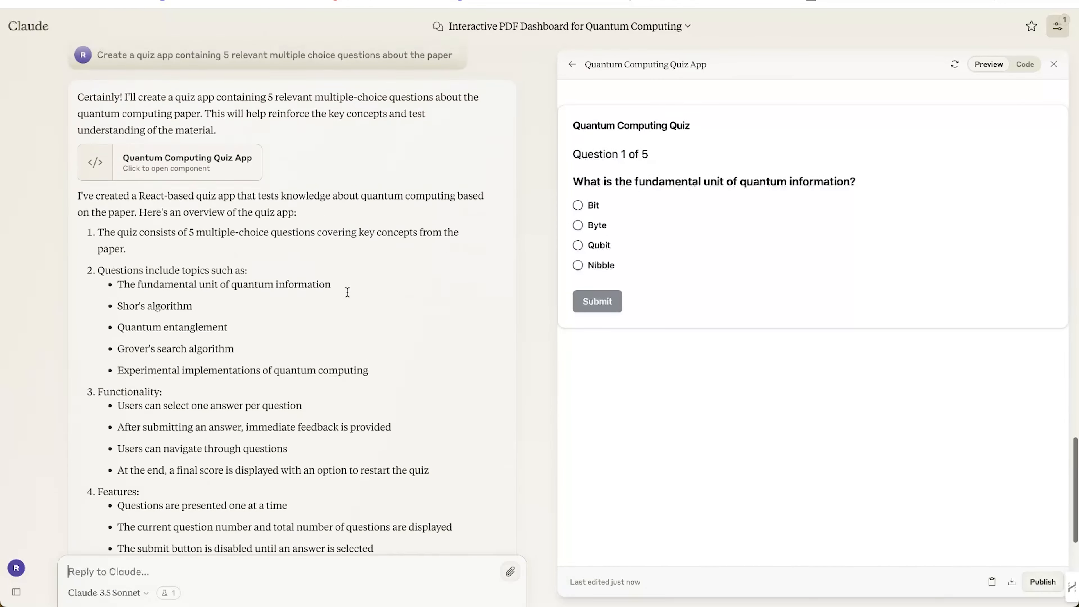
{"action": "scroll", "coordinate": [348, 296], "scroll_direction": "down", "scroll_amount": 3}
{"action": "scroll", "coordinate": [348, 296], "scroll_direction": "up", "scroll_amount": 1}
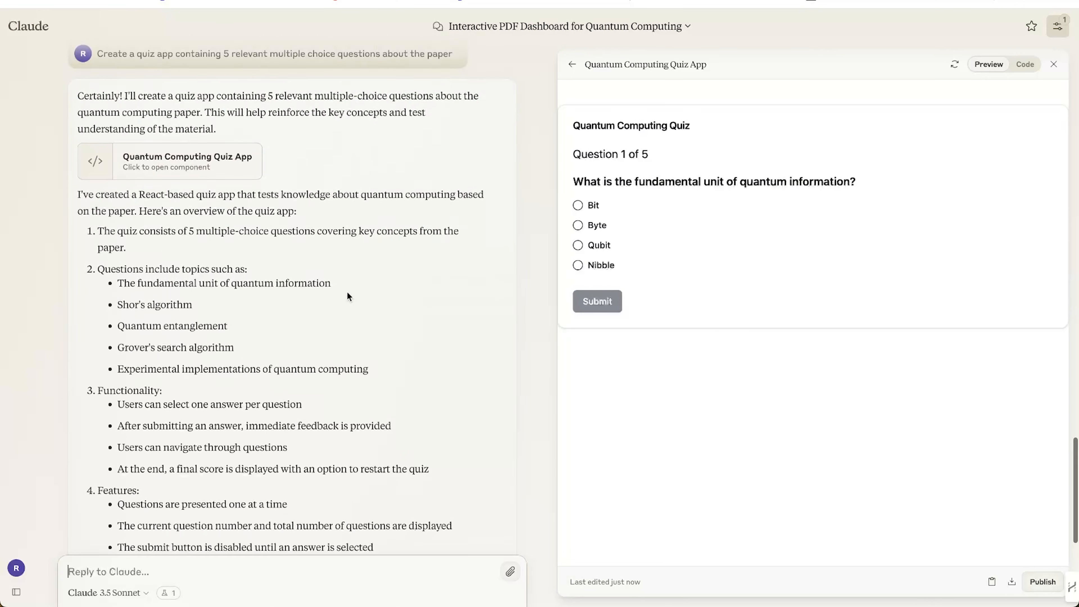
{"action": "mouse_move", "coordinate": [170, 195]}
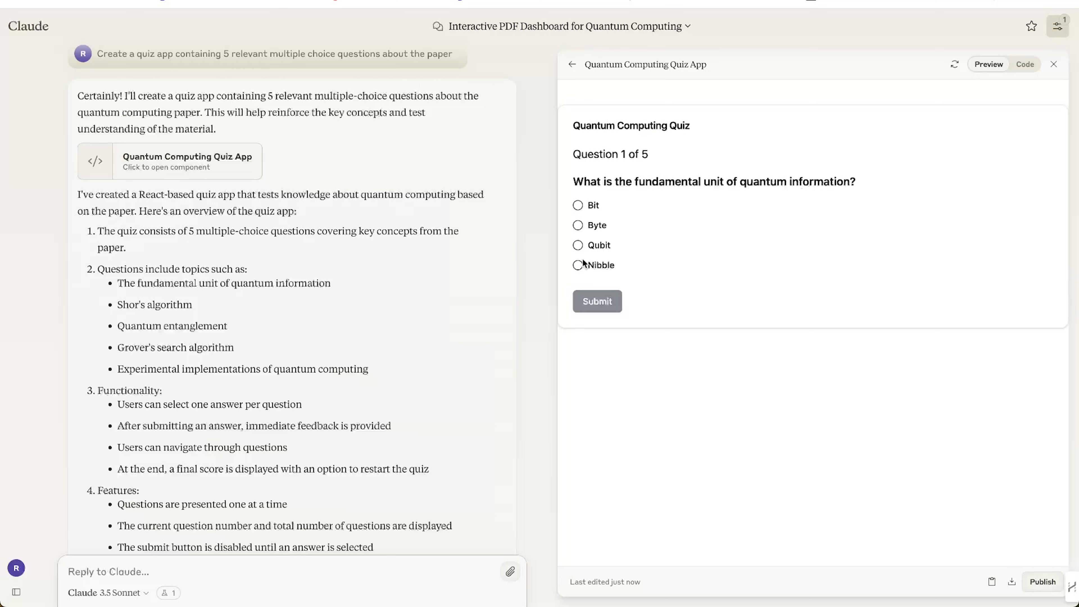
Answer the first quiz question with Qubit, submit it and continue to the next question.
{"action": "left_click", "coordinate": [578, 245]}
{"action": "left_click", "coordinate": [597, 295]}
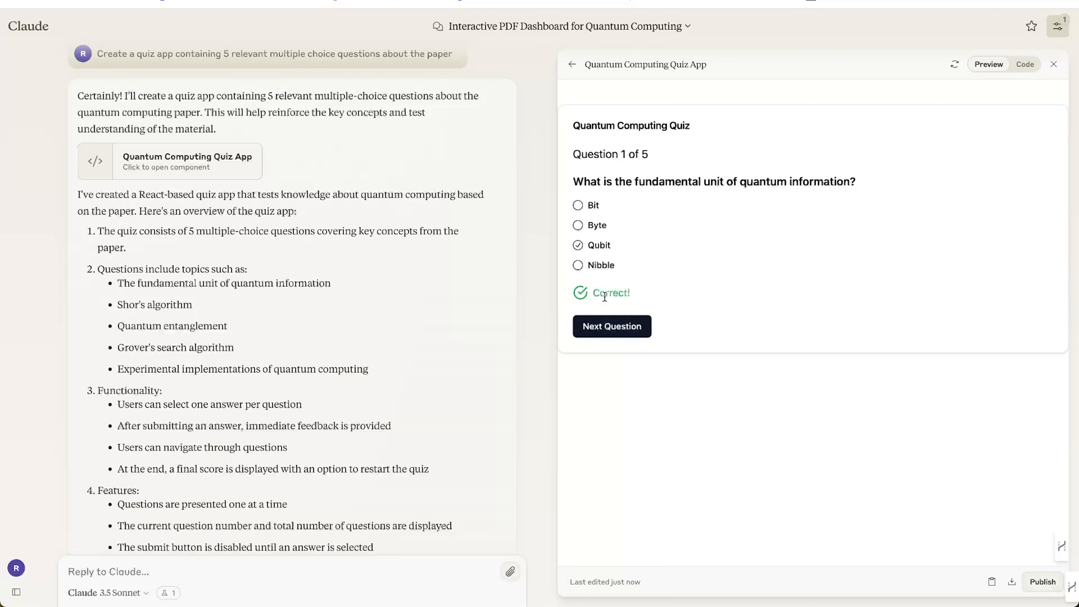
{"action": "left_click", "coordinate": [628, 328]}
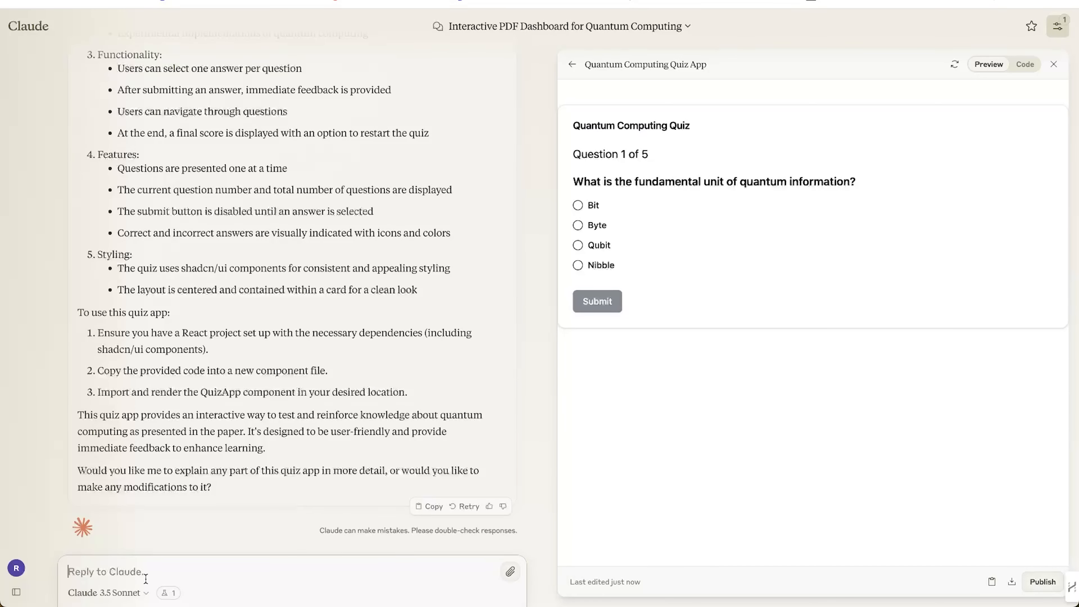
Send Claude the request "Create a diagram visualization of basic concepts".
{"action": "type", "text": "Create a diagram visualization of basic concepts"}
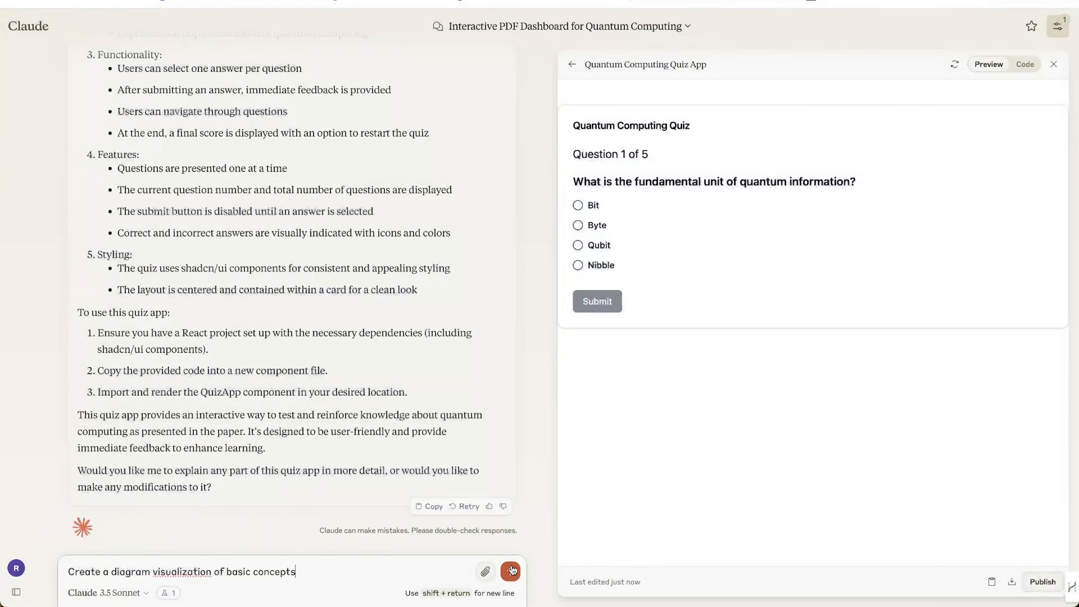
{"action": "left_click", "coordinate": [512, 570]}
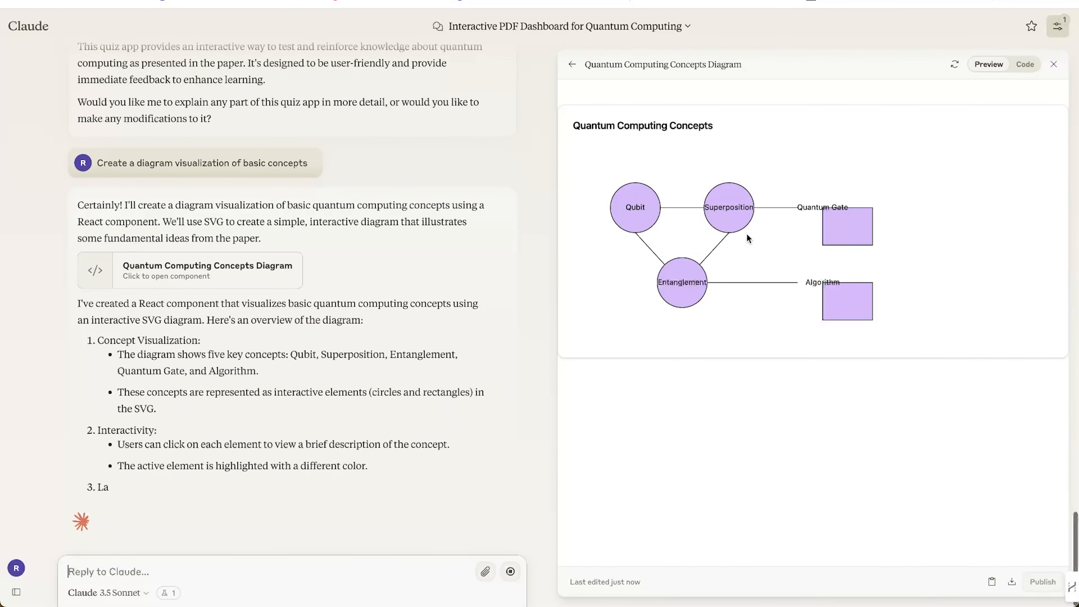
Inspect the descriptions of the Qubit and Superposition nodes in the concepts diagram.
{"action": "left_click", "coordinate": [637, 212]}
{"action": "left_click", "coordinate": [725, 219]}
{"action": "left_click", "coordinate": [637, 214]}
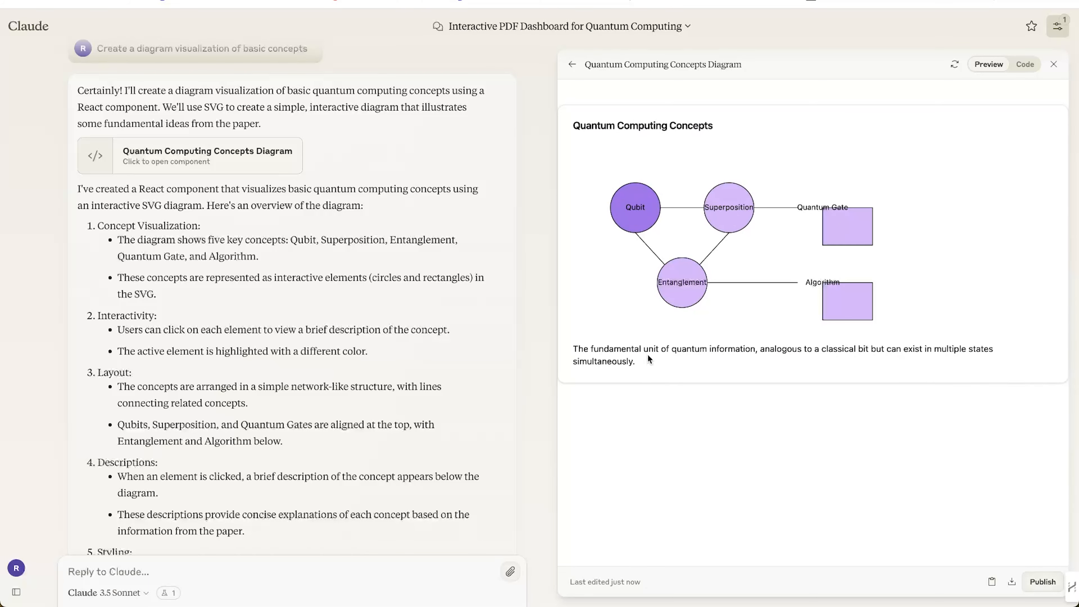
{"action": "left_click", "coordinate": [747, 214]}
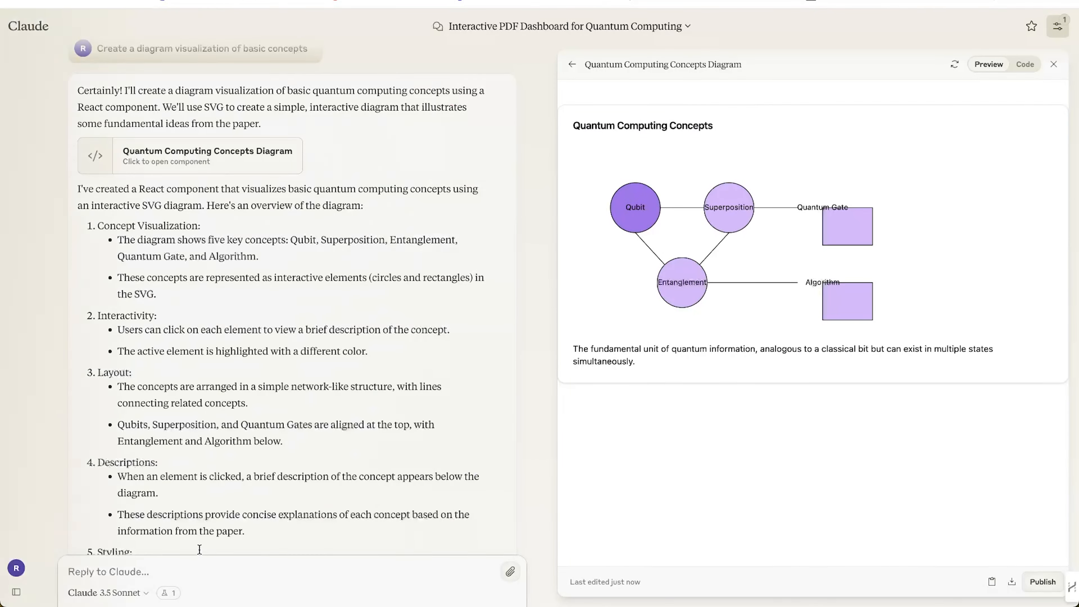
Send Claude the request "Create a visualization of basic concepts in svg".
{"action": "scroll", "coordinate": [255, 464], "scroll_direction": "down", "scroll_amount": 7}
{"action": "left_click", "coordinate": [181, 569]}
{"action": "type", "text": "Create a visualization of basic concepts in svg"}
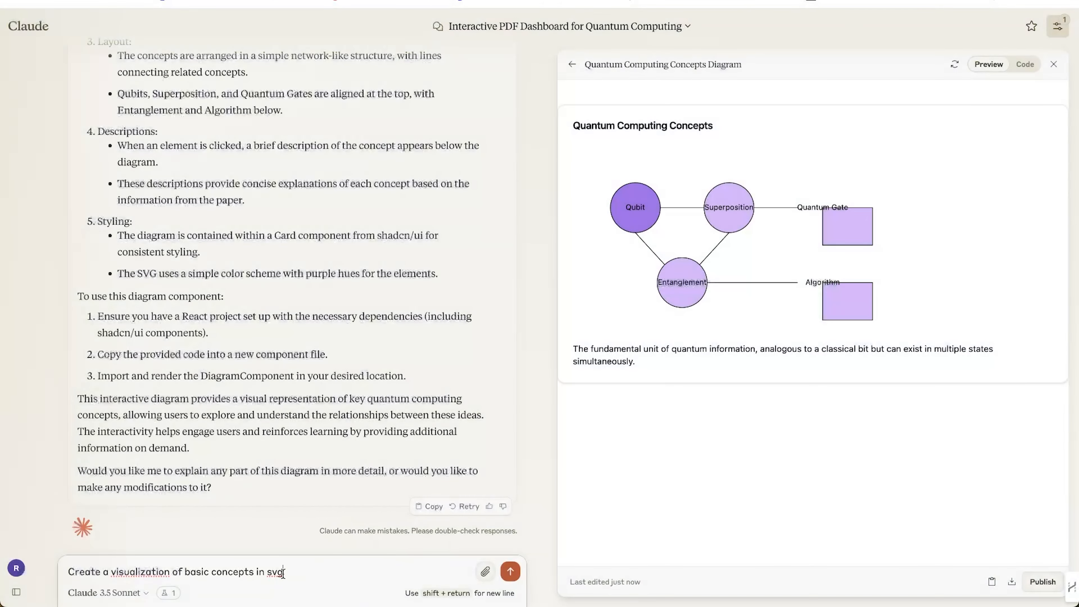
{"action": "left_click", "coordinate": [511, 571]}
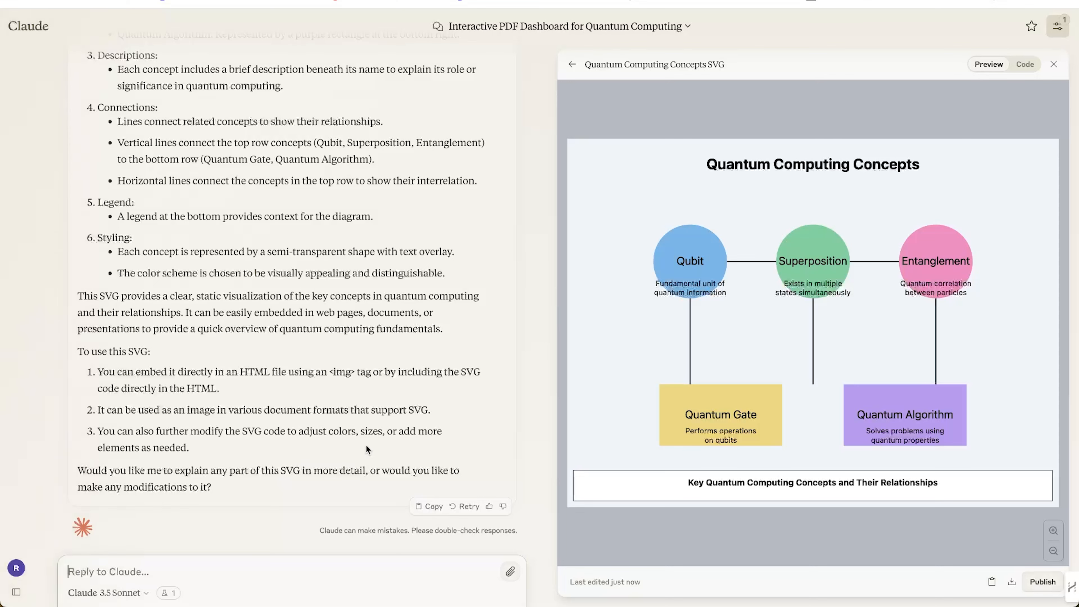
Review the list of artifacts created in this chat and open the Quantum Computing Presentation Slide Deck from it.
{"action": "left_click", "coordinate": [1054, 64]}
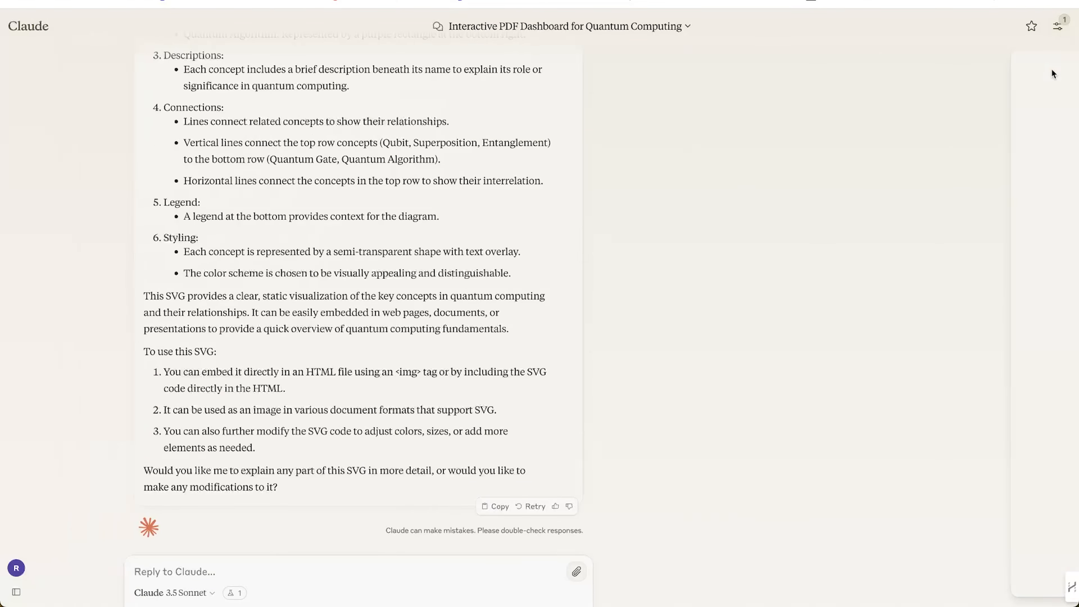
{"action": "left_click", "coordinate": [1056, 29]}
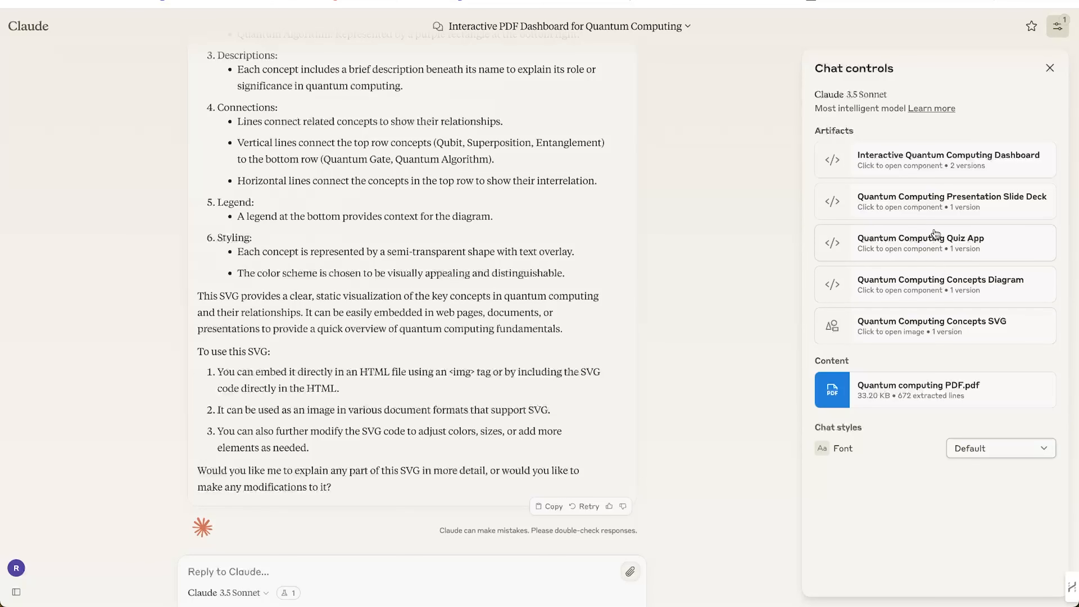
{"action": "left_click", "coordinate": [920, 203]}
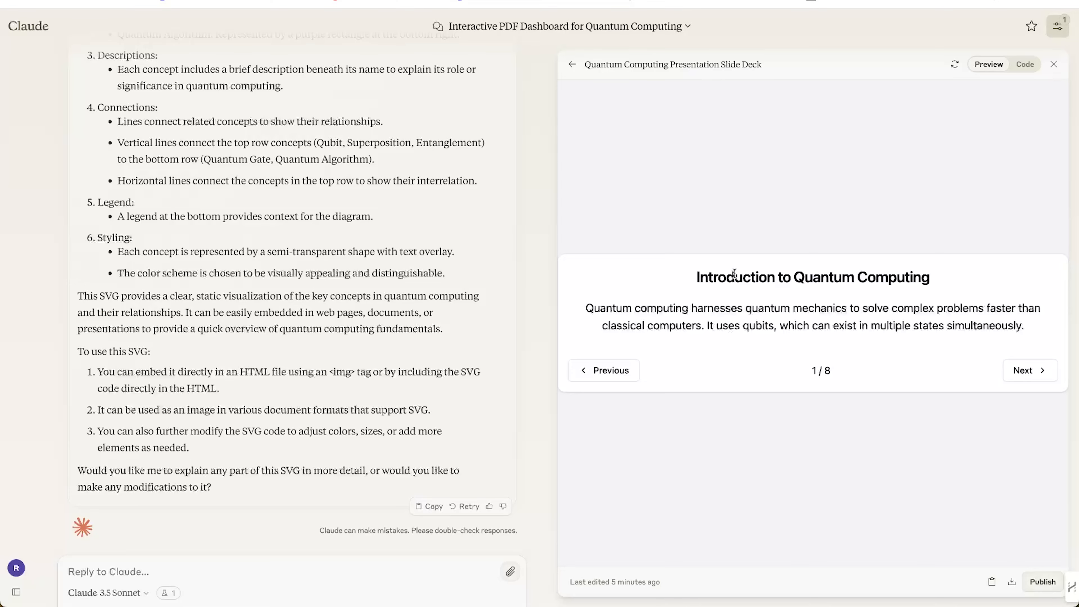
{"action": "left_click", "coordinate": [1056, 65]}
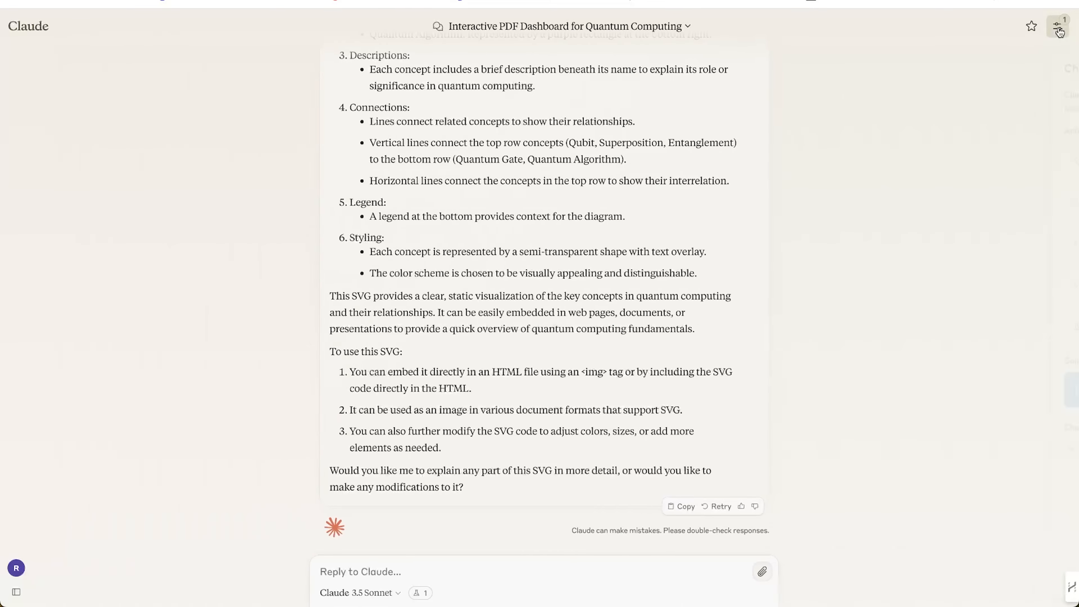
{"action": "left_click", "coordinate": [1058, 29]}
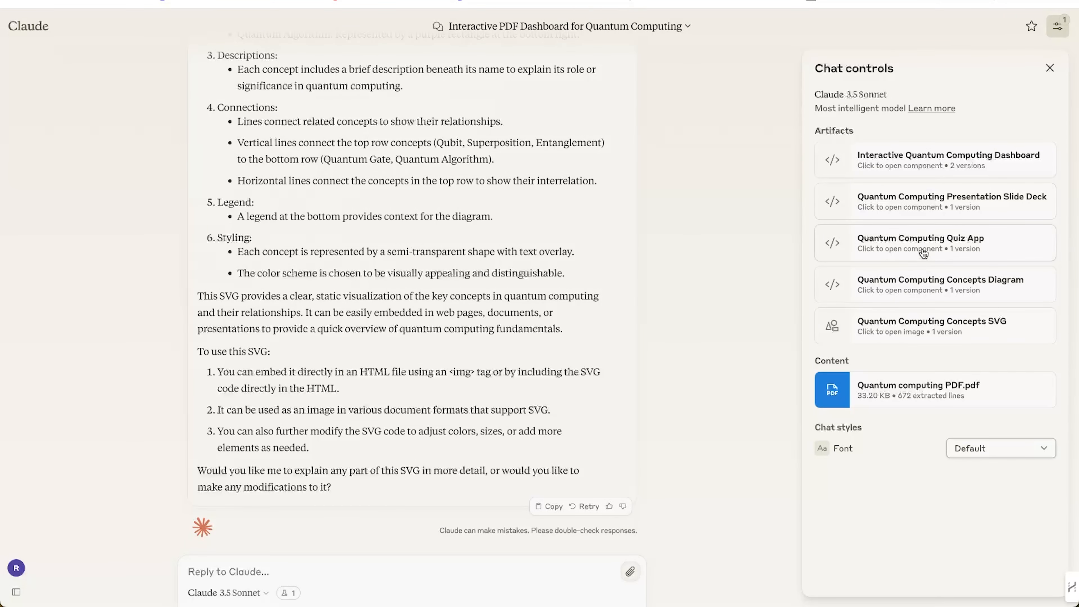
{"action": "left_click", "coordinate": [967, 288]}
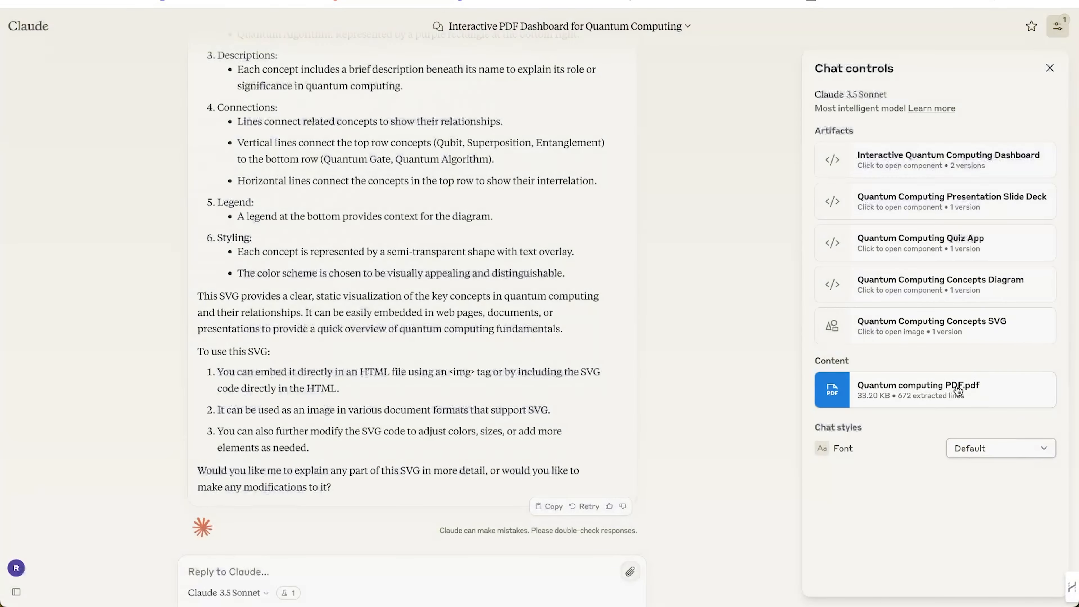
Read through the extracted text of the attached Quantum computing PDF.pdf.
{"action": "left_click", "coordinate": [957, 391]}
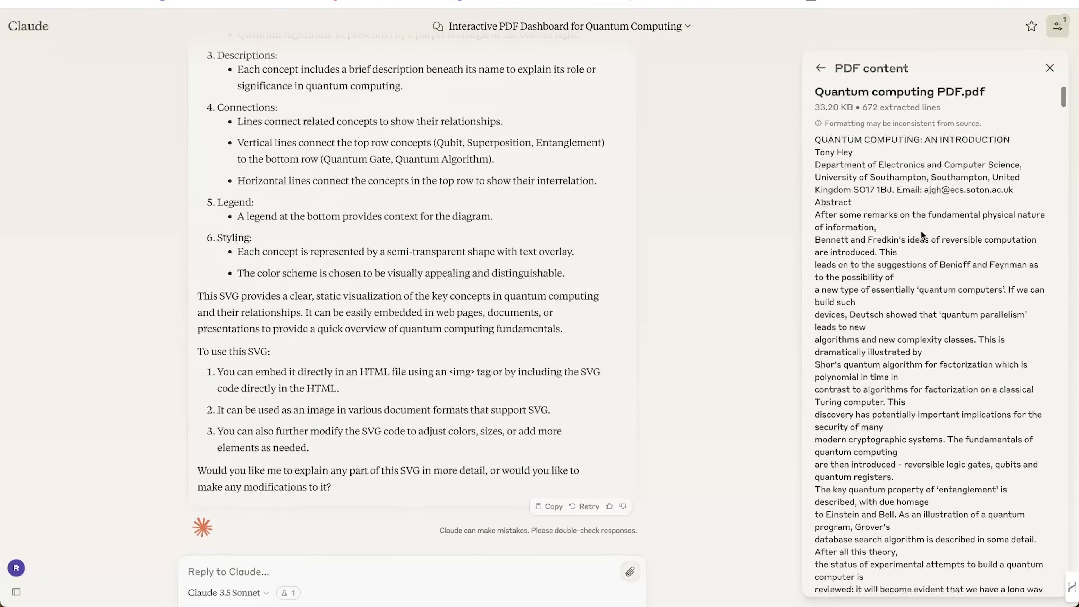
{"action": "scroll", "coordinate": [922, 235], "scroll_direction": "down", "scroll_amount": 15}
{"action": "scroll", "coordinate": [947, 172], "scroll_direction": "down", "scroll_amount": 20}
{"action": "scroll", "coordinate": [947, 169], "scroll_direction": "down", "scroll_amount": 20}
{"action": "scroll", "coordinate": [947, 170], "scroll_direction": "down", "scroll_amount": 13}
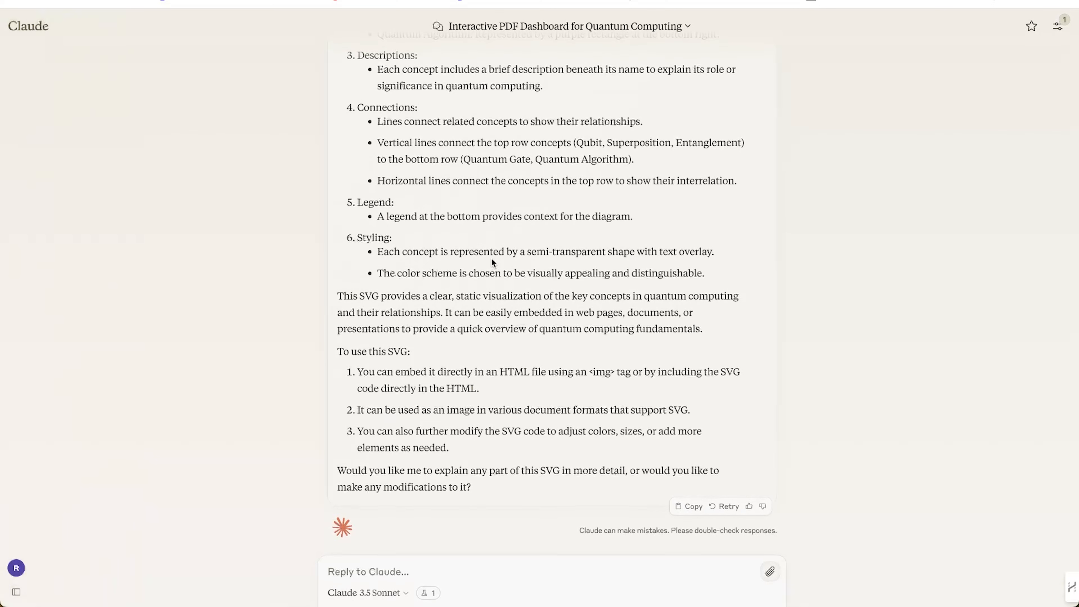
Start a new chat and send the request "Make me an 16 bit picture of a french bulldog".
{"action": "mouse_move", "coordinate": [25, 77]}
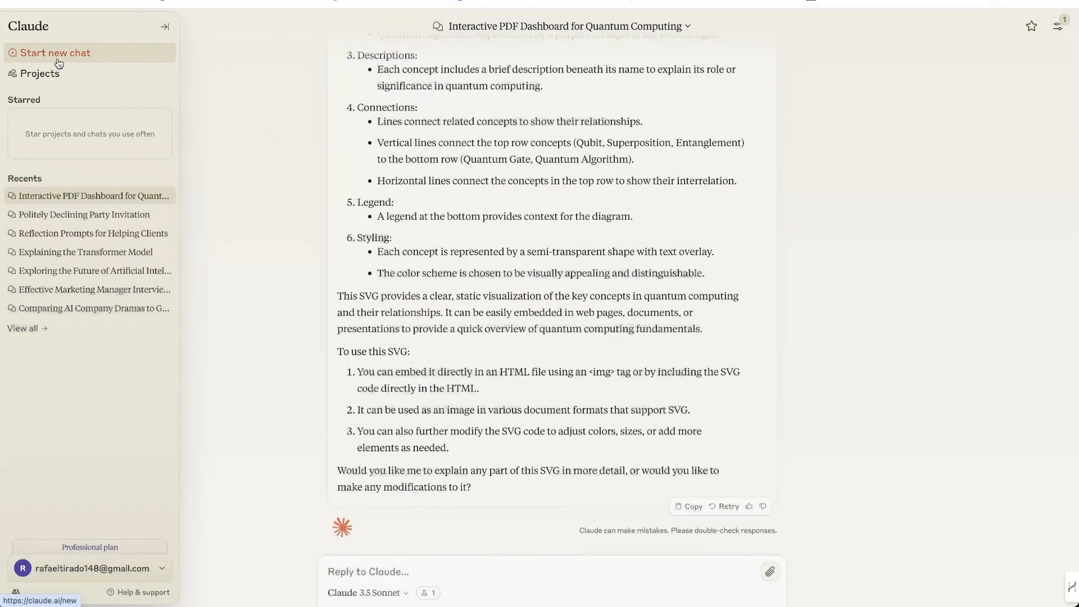
{"action": "left_click", "coordinate": [59, 63]}
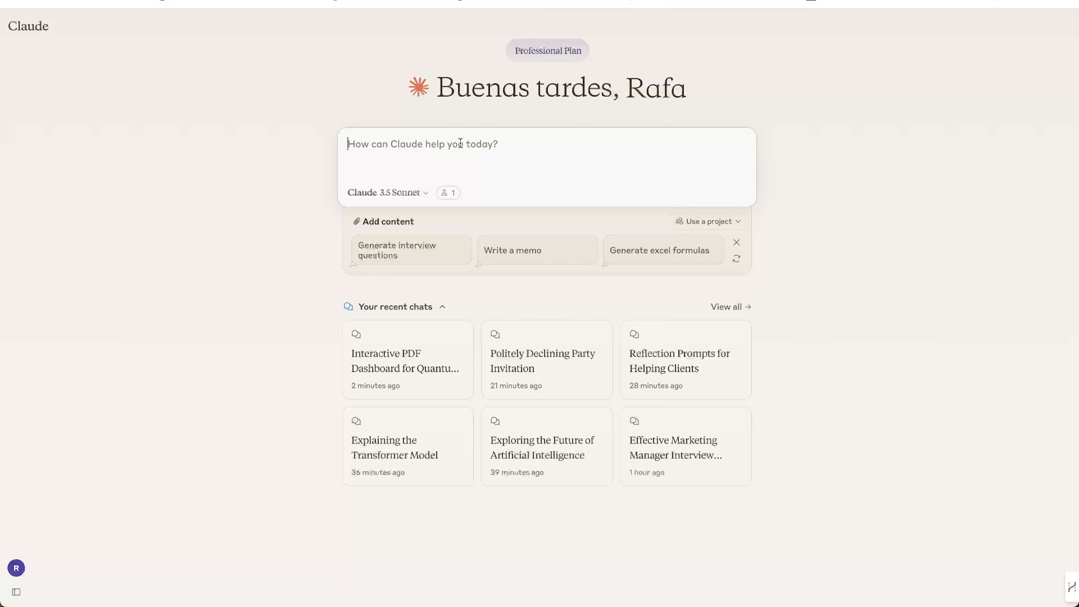
{"action": "type", "text": "Make me an 8 bit picture of a french bulldog"}
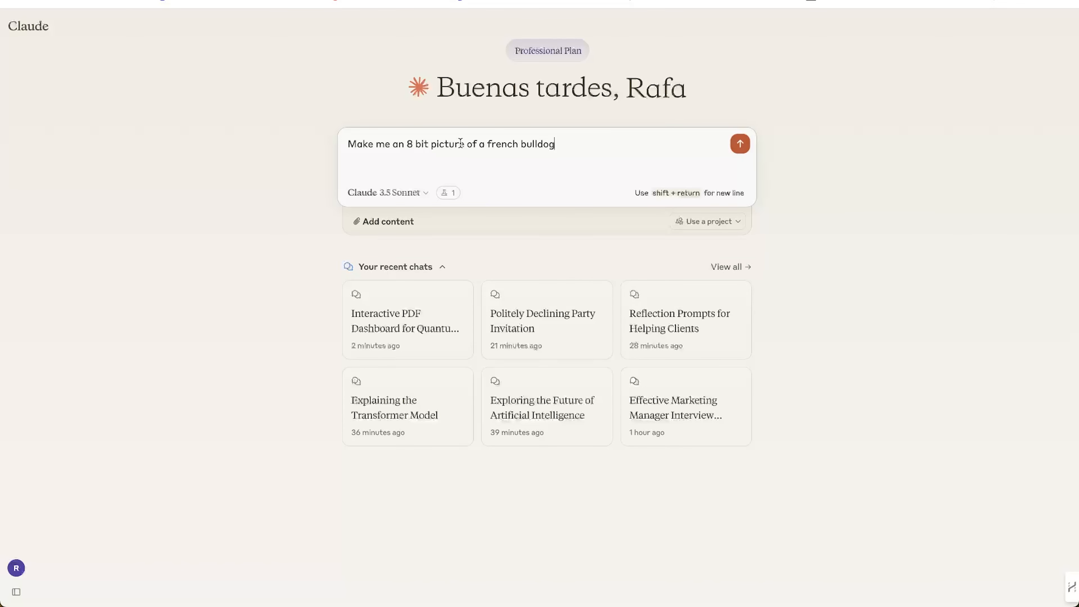
{"action": "left_click", "coordinate": [410, 145]}
{"action": "key", "text": "BackSpace"}
{"action": "type", "text": "16"}
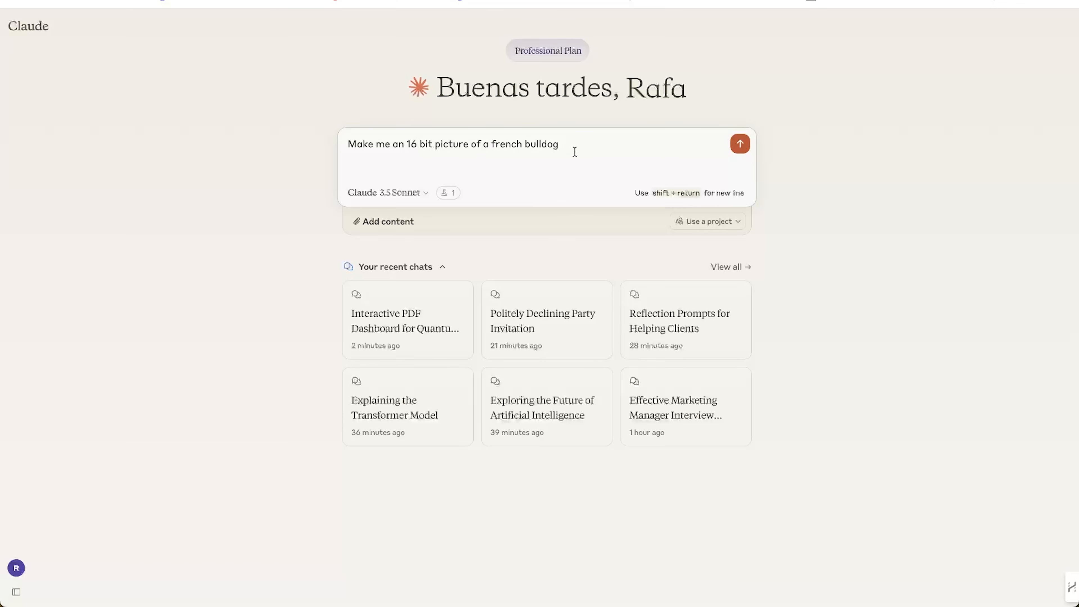
{"action": "left_click", "coordinate": [741, 151]}
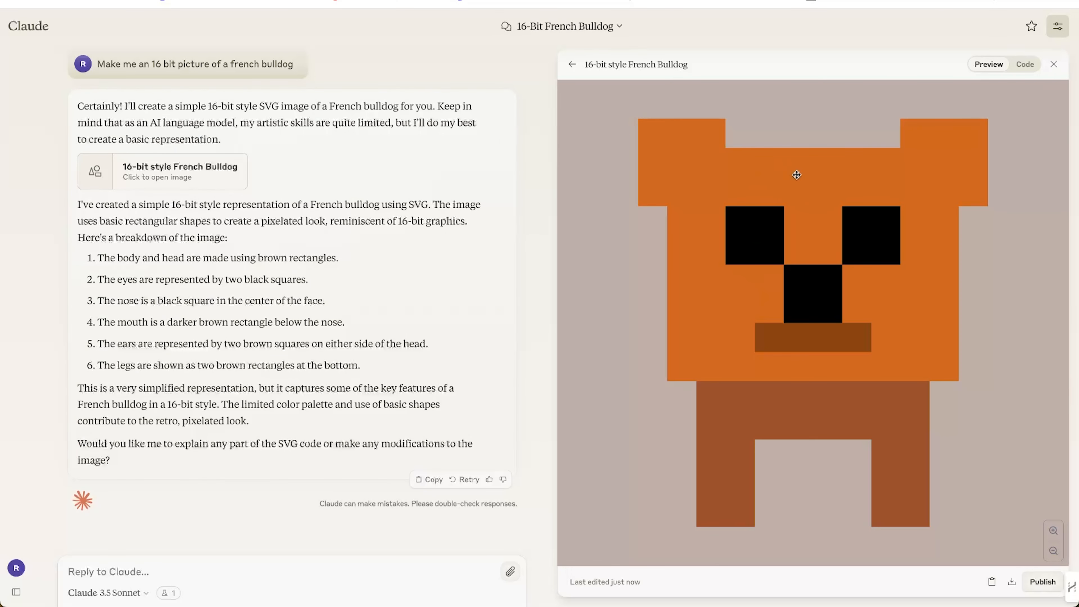
Ask Claude to refine the bulldog picture with "make it 126 bit, please".
{"action": "left_click", "coordinate": [179, 575]}
{"action": "type", "text": "make it 126 bit, please"}
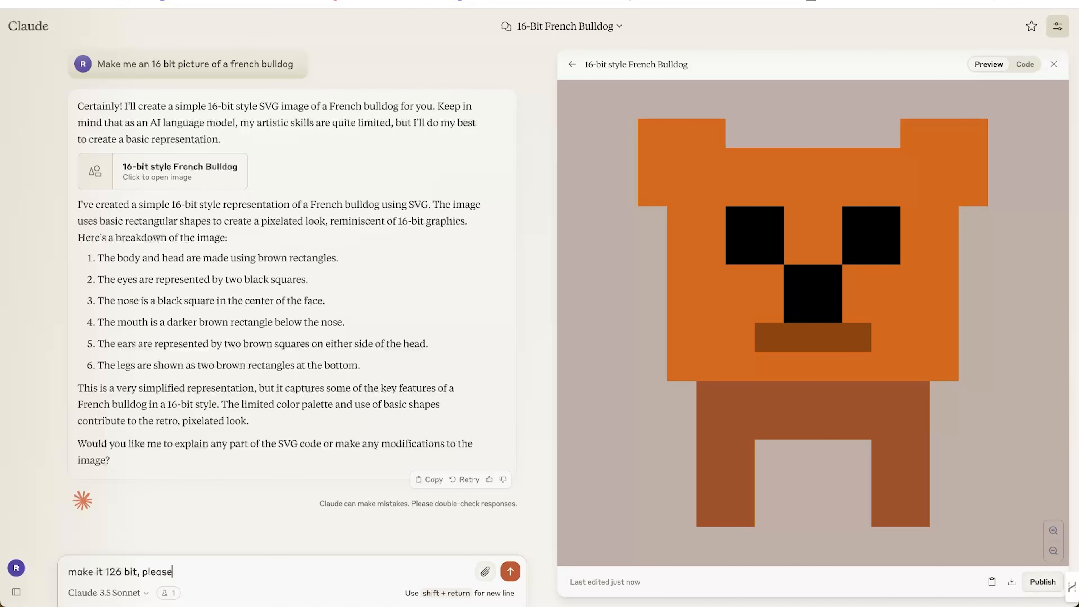
{"action": "key", "text": "Return"}
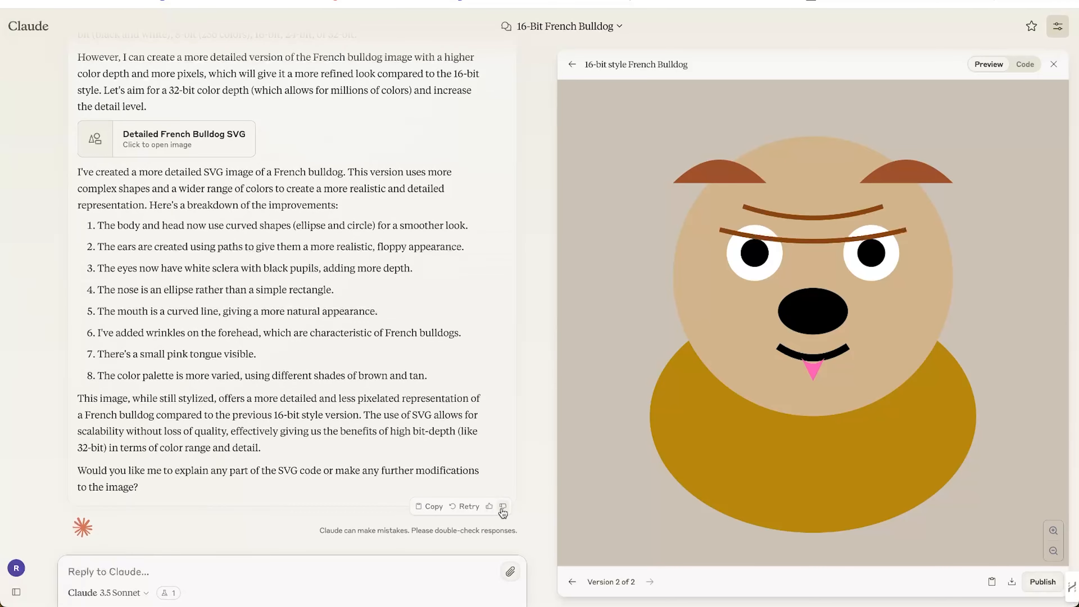
Look at the negative feedback form for the response, cancel it and have Claude regenerate the detailed bulldog picture.
{"action": "left_click", "coordinate": [503, 506]}
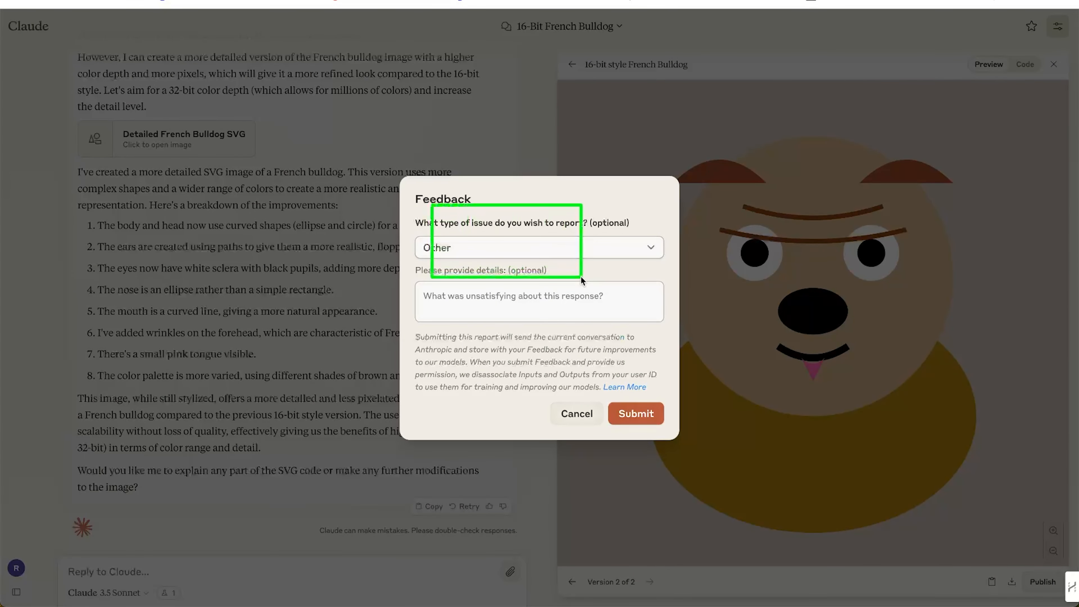
{"action": "left_click", "coordinate": [577, 414]}
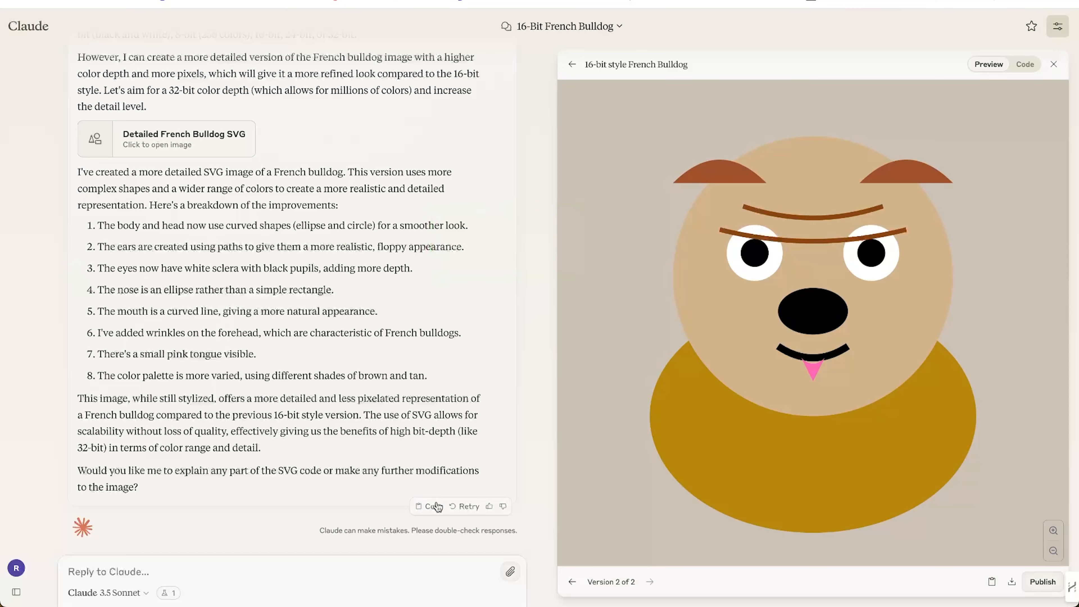
{"action": "left_click", "coordinate": [464, 508]}
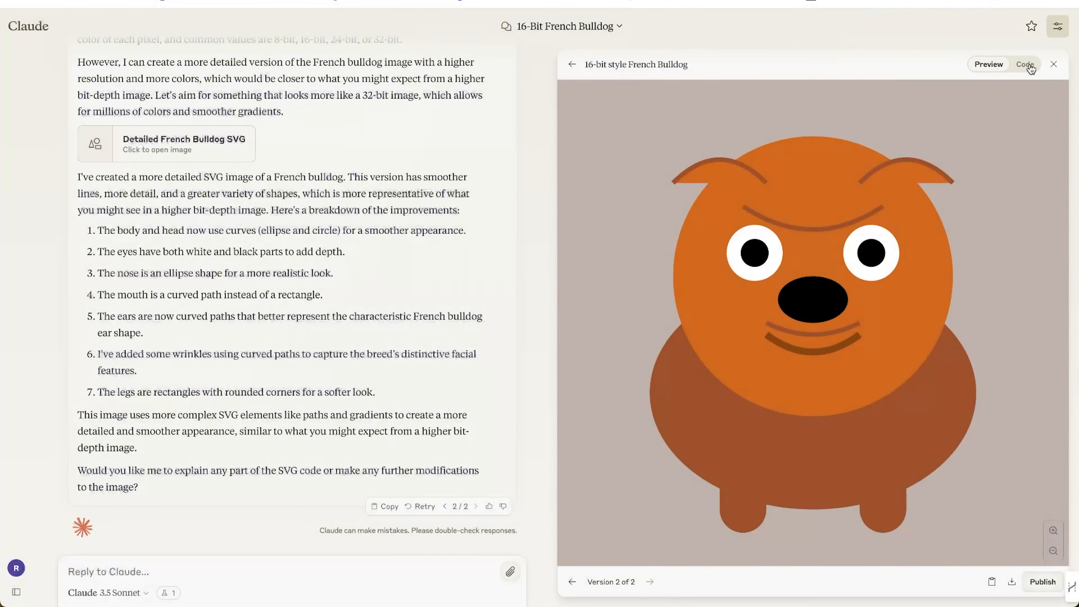
Compare the French bulldog's SVG code with its rendered preview.
{"action": "left_click", "coordinate": [1022, 66]}
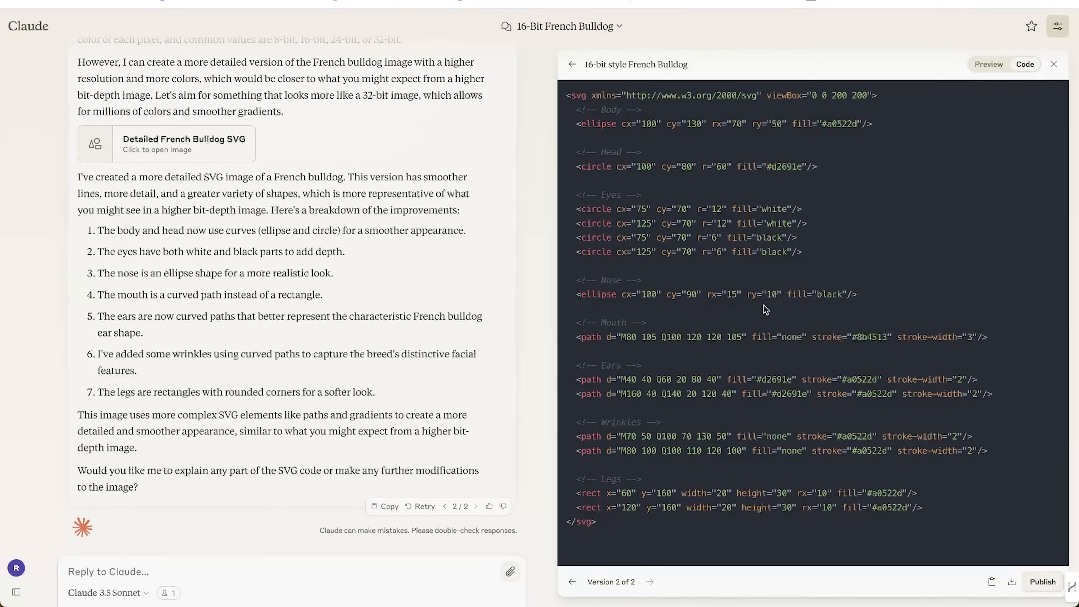
{"action": "left_click", "coordinate": [986, 65]}
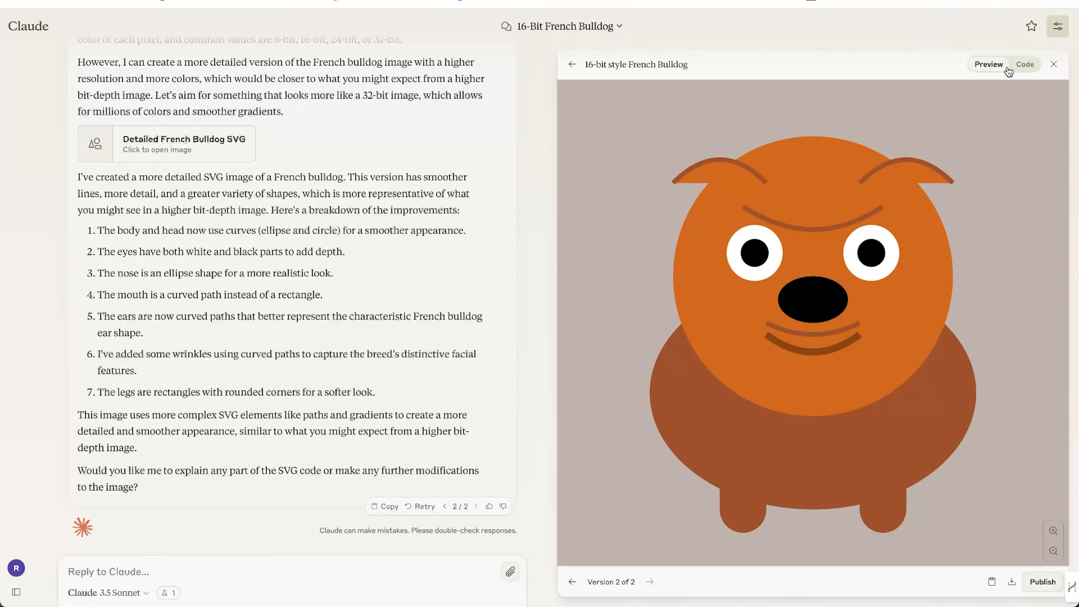
{"action": "left_click", "coordinate": [1026, 64]}
{"action": "left_click", "coordinate": [988, 65]}
Close the bulldog picture and reopen 16-bit style French Bulldog from the chat's artifact list.
{"action": "left_click", "coordinate": [1054, 64]}
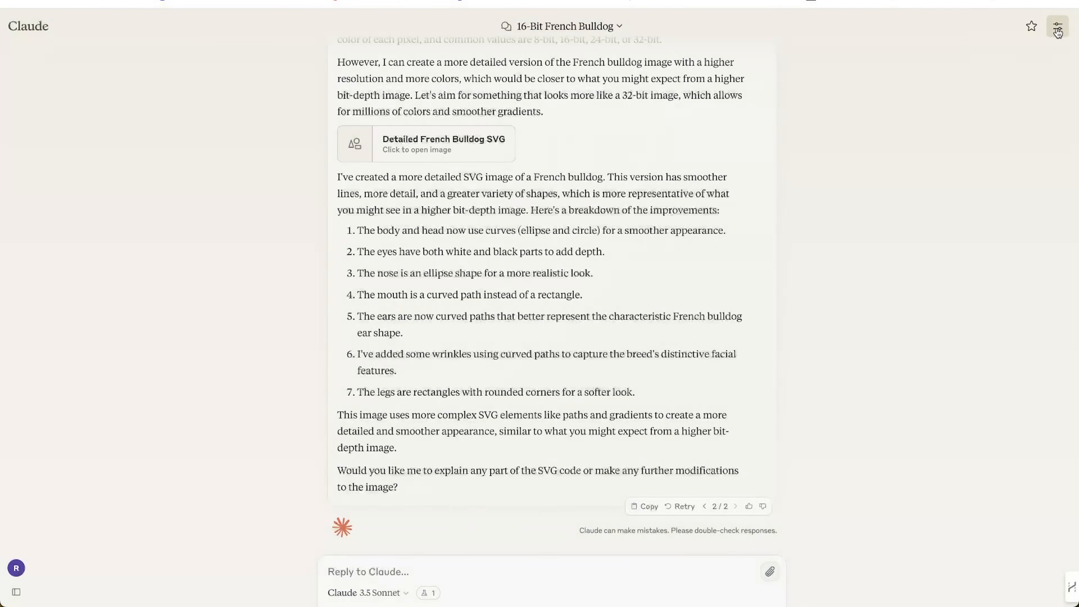
{"action": "left_click", "coordinate": [1057, 29]}
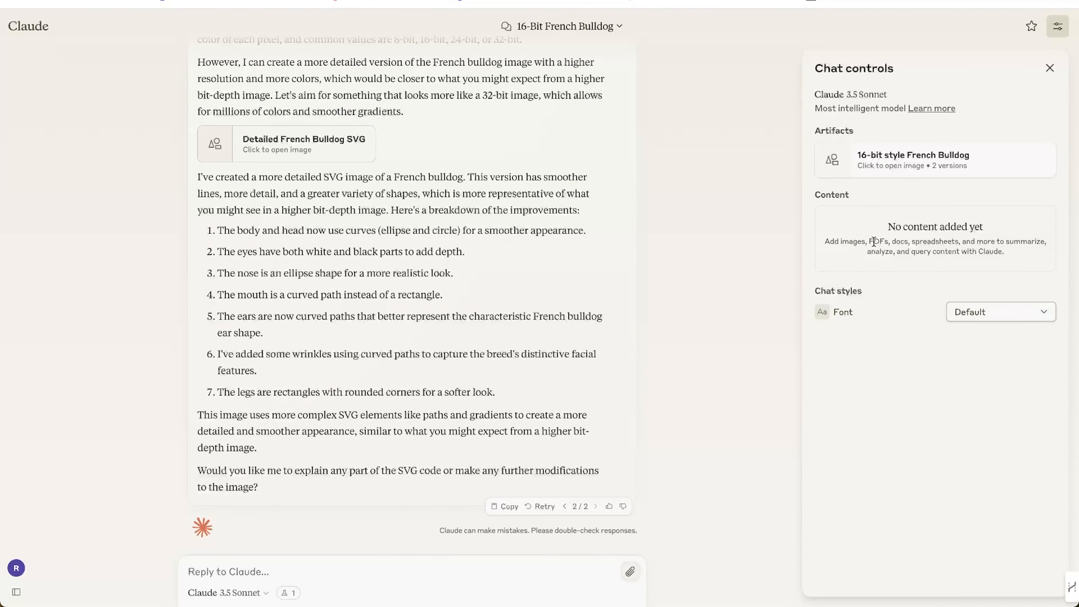
{"action": "scroll", "coordinate": [502, 240], "scroll_direction": "up", "scroll_amount": 15}
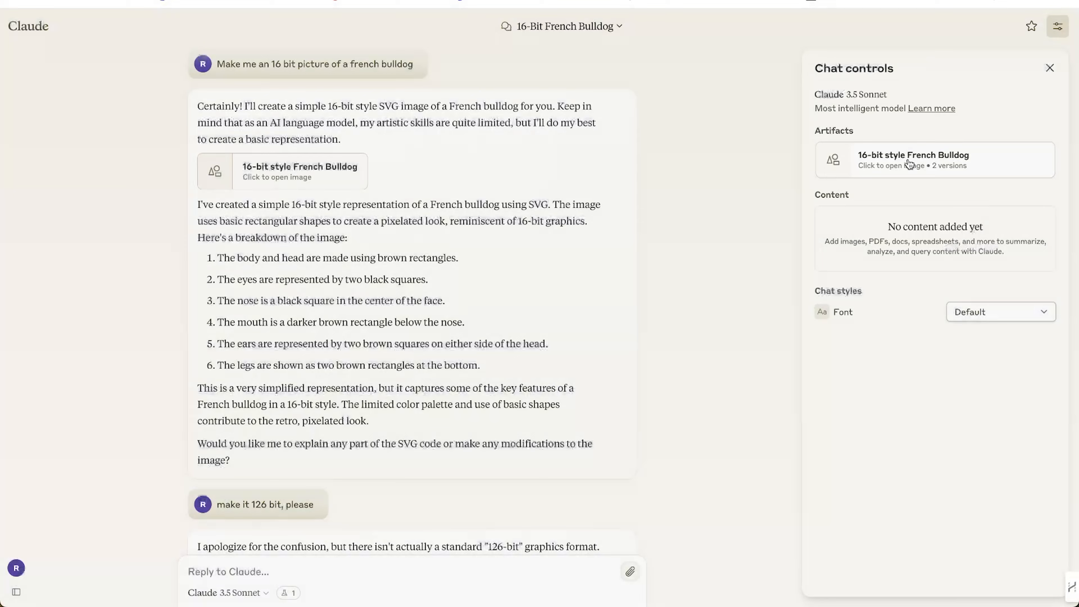
{"action": "left_click", "coordinate": [909, 163]}
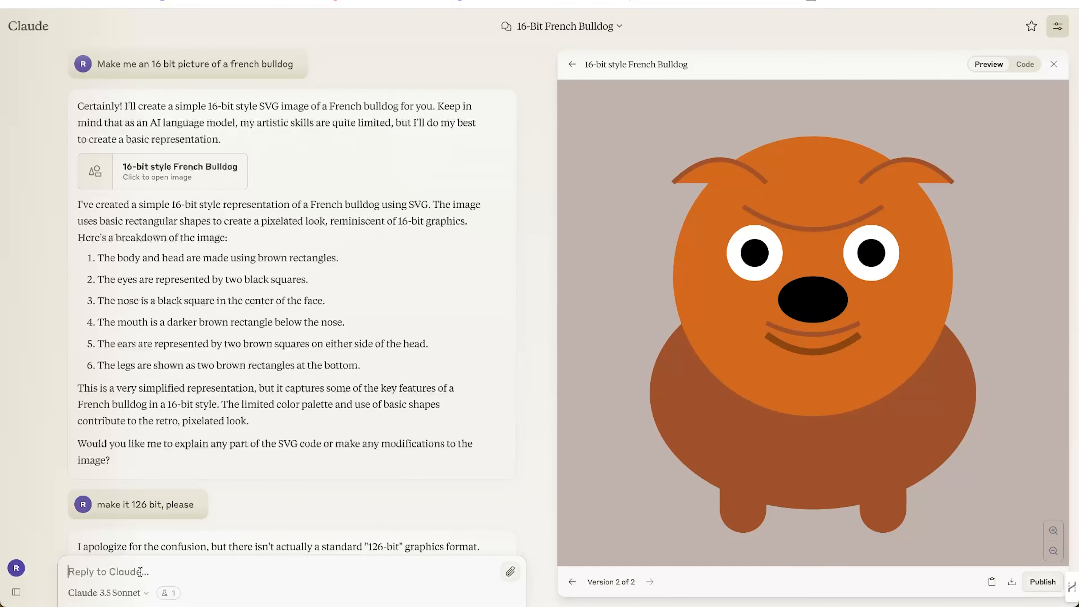
Draft the message "design a simple html landing page for my news letter called surAIval Insights" without sending it.
{"action": "scroll", "coordinate": [189, 496], "scroll_direction": "down", "scroll_amount": 10}
{"action": "type", "text": "design a simple html landing page for my news letter called surAIval Insights"}
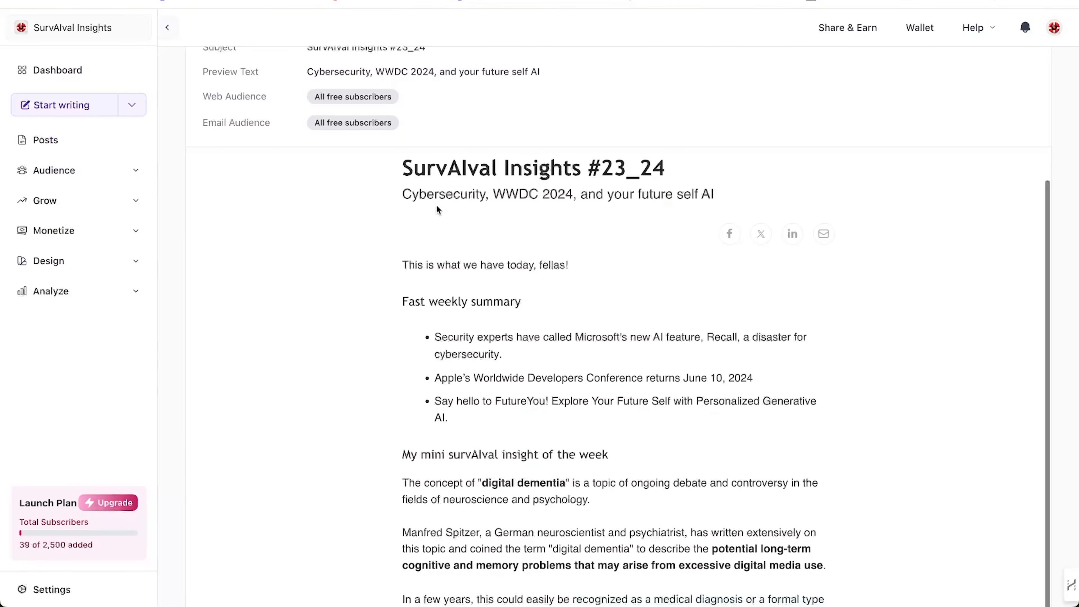
Switch to the newsletter platform and read through the SurvAIval Insights #23_24 issue.
{"action": "scroll", "coordinate": [460, 368], "scroll_direction": "down", "scroll_amount": 3}
{"action": "scroll", "coordinate": [419, 359], "scroll_direction": "down", "scroll_amount": 8}
{"action": "scroll", "coordinate": [419, 359], "scroll_direction": "down", "scroll_amount": 2}
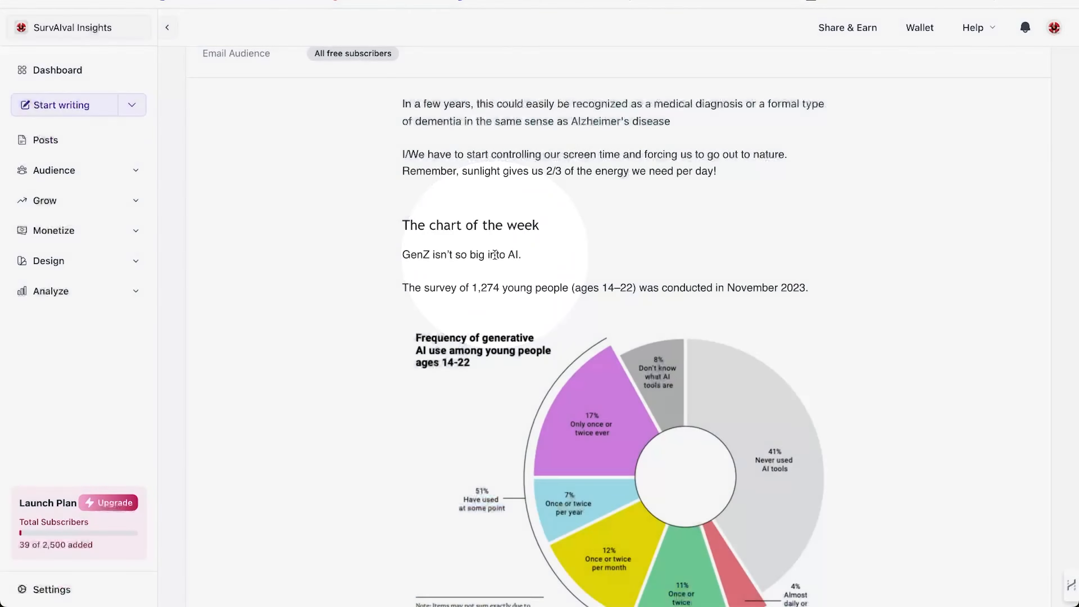
{"action": "scroll", "coordinate": [494, 253], "scroll_direction": "down", "scroll_amount": 10}
{"action": "scroll", "coordinate": [494, 254], "scroll_direction": "down", "scroll_amount": 10}
{"action": "triple_click", "coordinate": [440, 306]}
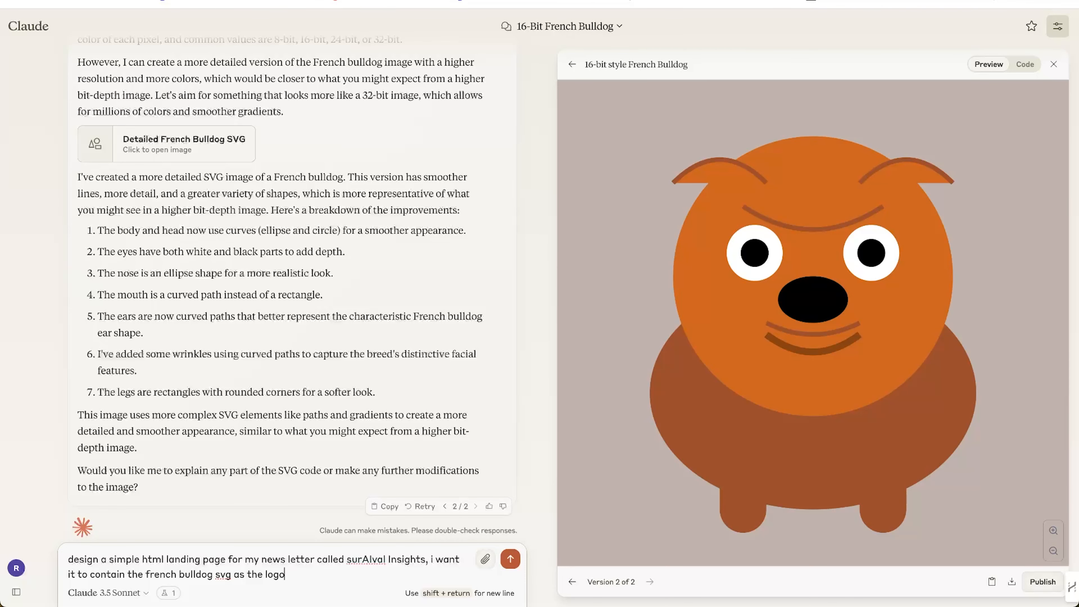
Back in Claude, add "i want it to contain the french bulldog svg as the logo", send the request and review the landing page.
{"action": "key", "text": "Return"}
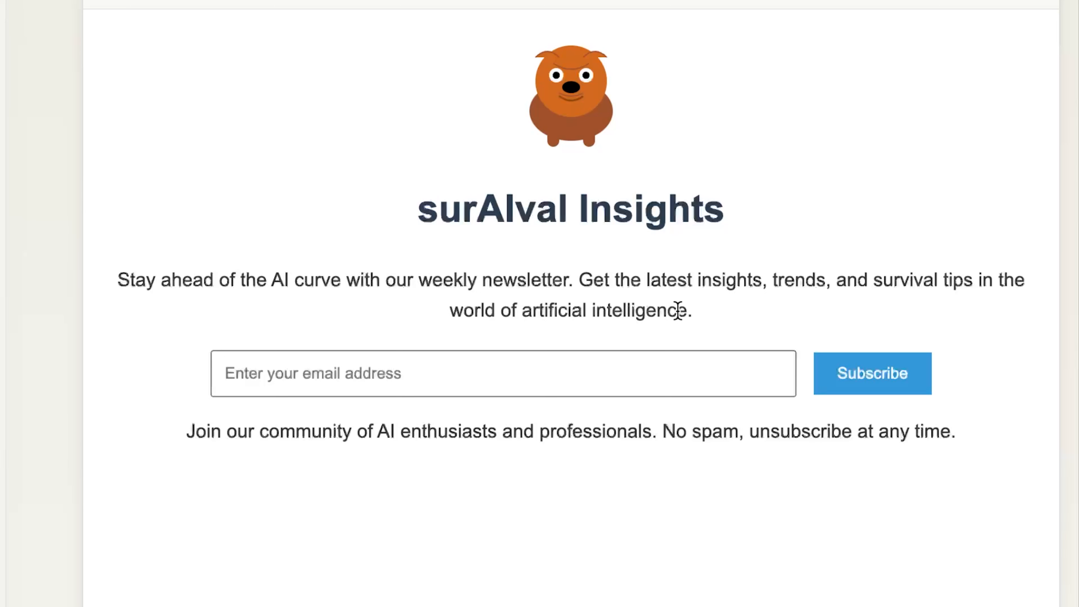
{"action": "mouse_move", "coordinate": [103, 261]}
{"action": "left_mouse_down"}
{"action": "mouse_move", "coordinate": [312, 294]}
{"action": "mouse_move", "coordinate": [1067, 320]}
{"action": "mouse_move", "coordinate": [1044, 334]}
{"action": "left_mouse_up"}
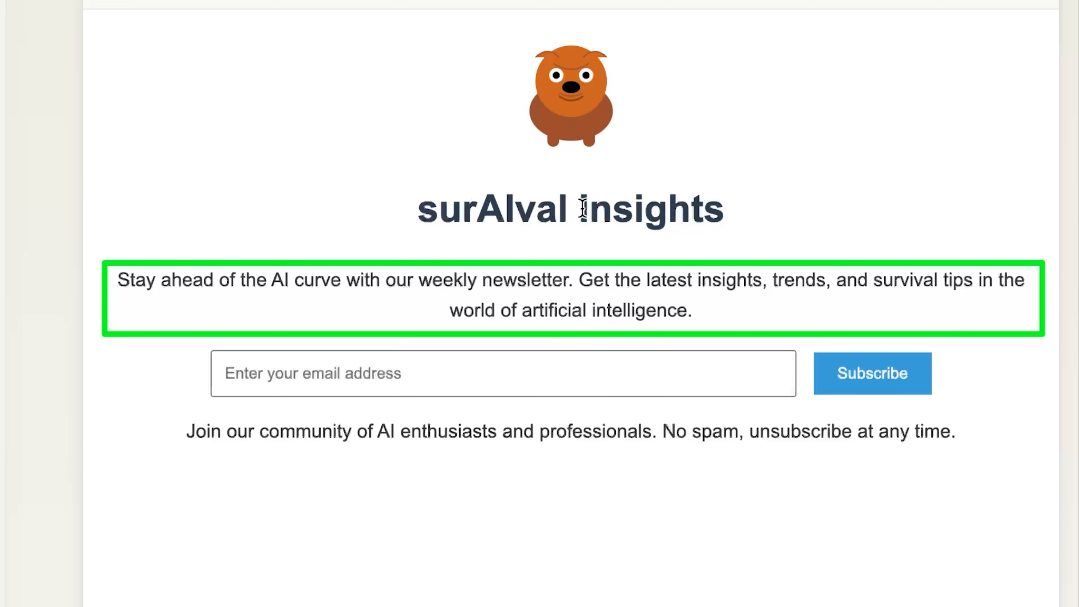
{"action": "left_click_drag", "start_coordinate": [493, 39], "coordinate": [653, 170]}
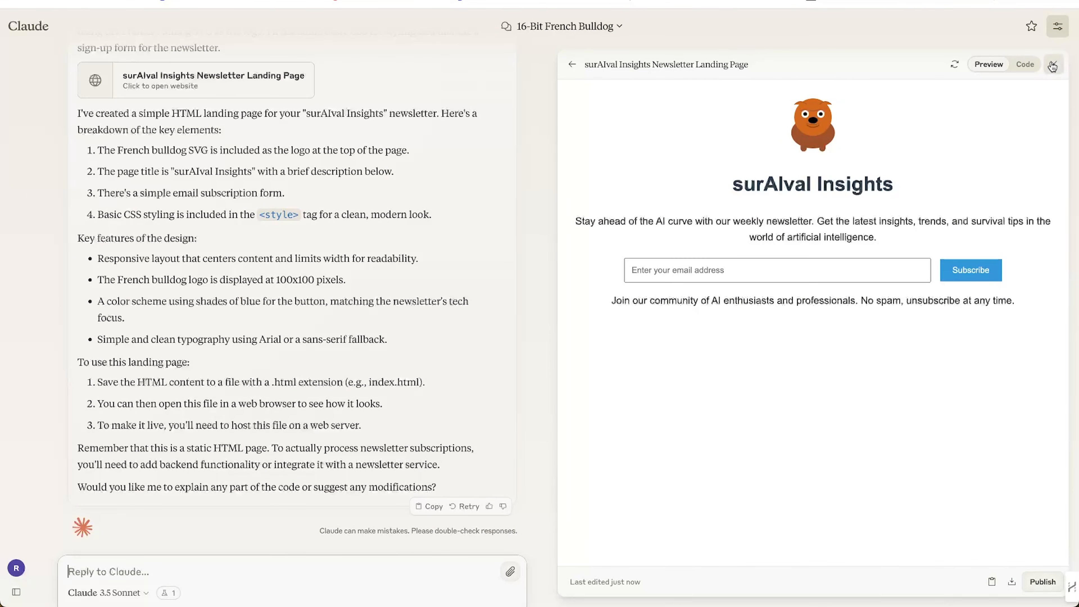
View the French Bulldog picture and the surAIval Insights Newsletter Landing Page from the chat's artifact list.
{"action": "left_click", "coordinate": [1054, 64]}
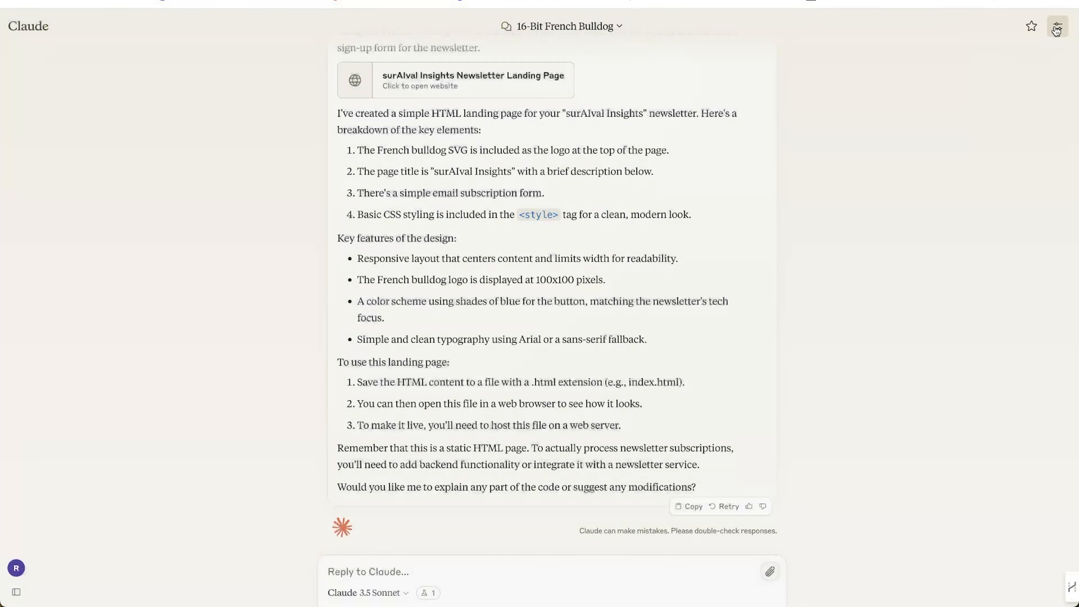
{"action": "left_click", "coordinate": [1056, 28]}
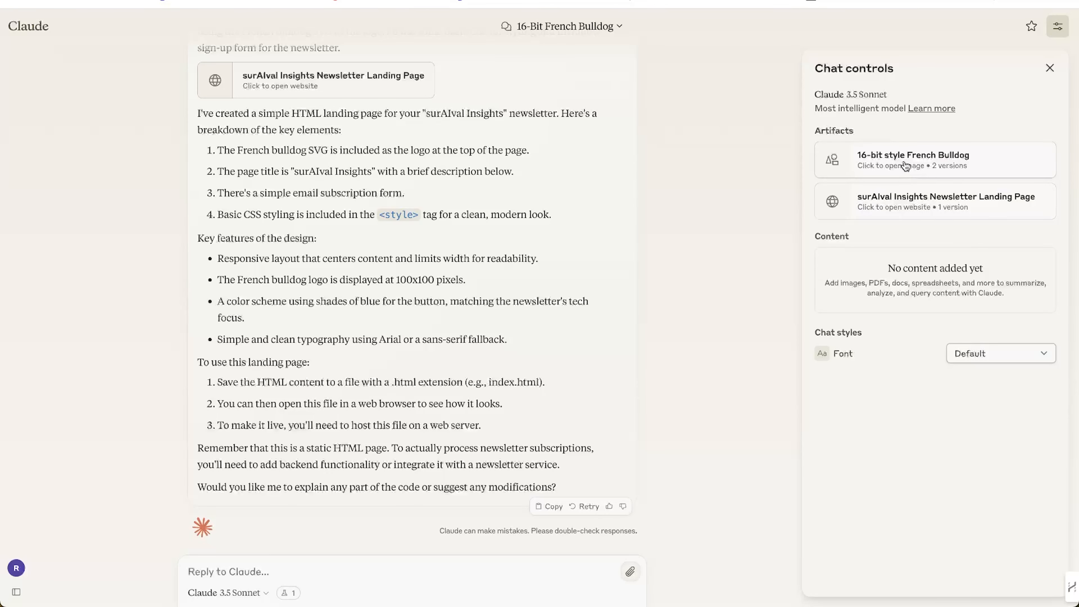
{"action": "left_click", "coordinate": [905, 165]}
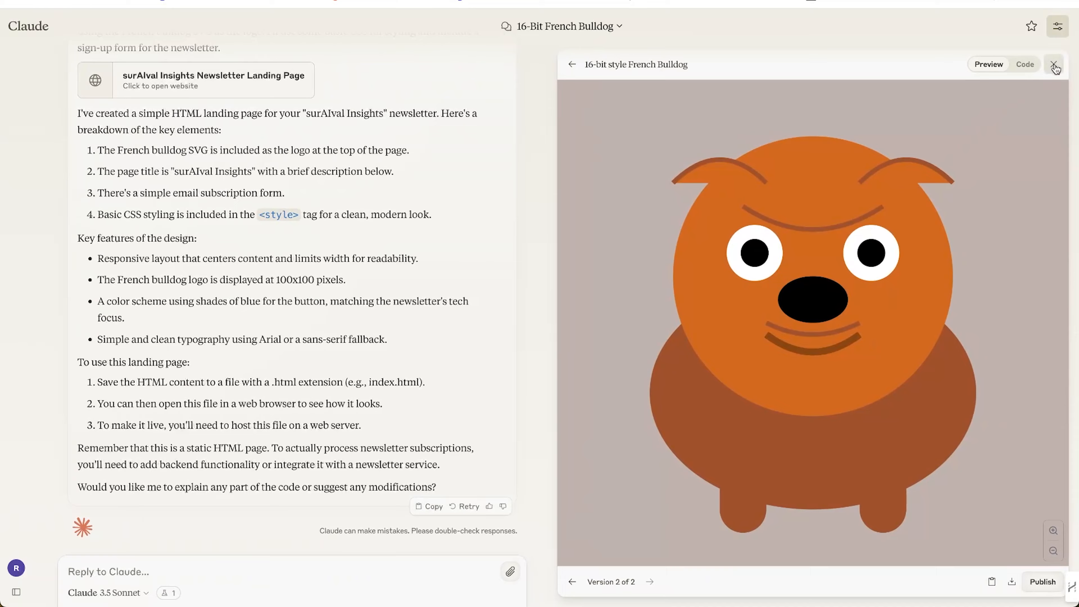
{"action": "left_click", "coordinate": [1054, 65]}
{"action": "left_click", "coordinate": [1058, 26]}
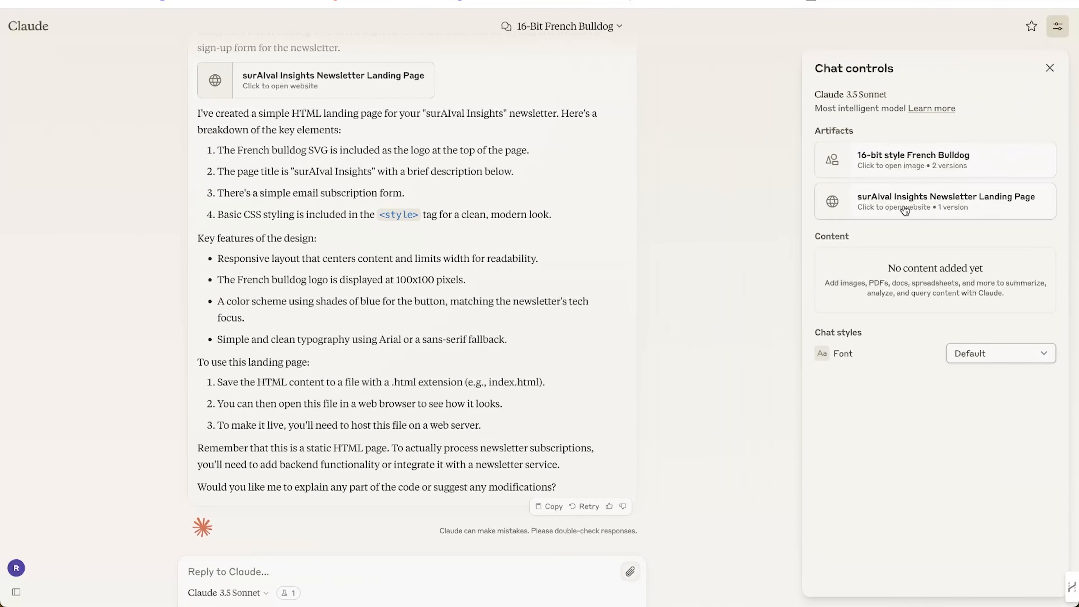
{"action": "left_click", "coordinate": [905, 204]}
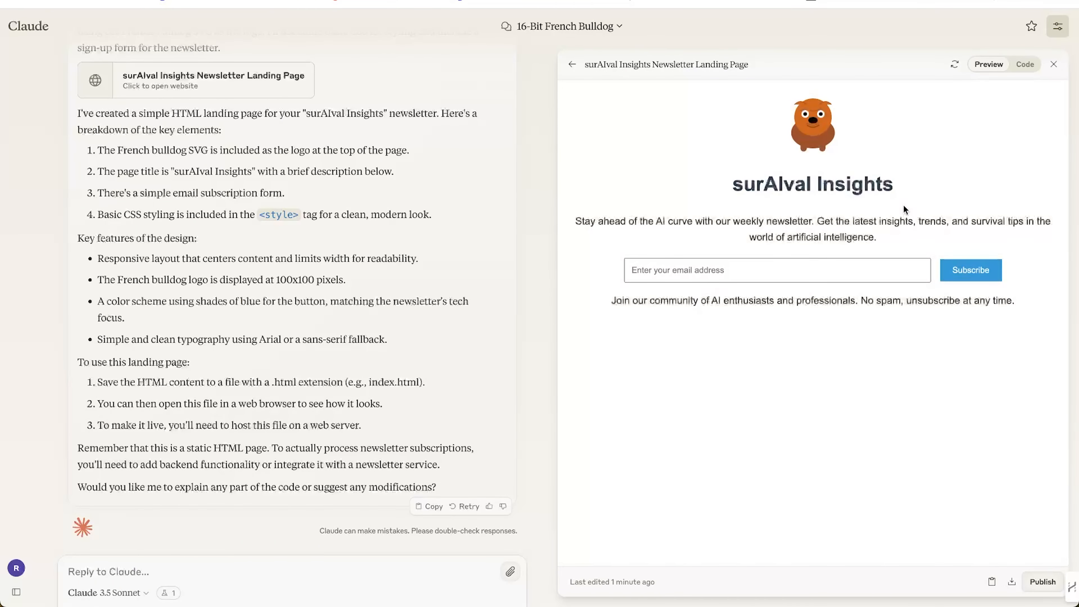